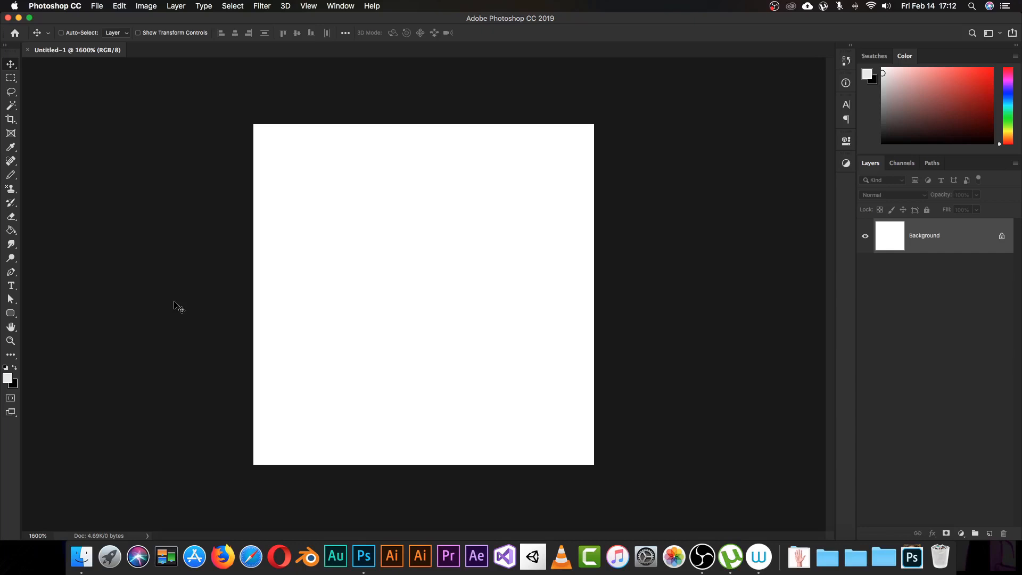
Examine the settings for creating a new document, and close them without creating one
key("super+equal")
key("super+minus")
key("super+equal")
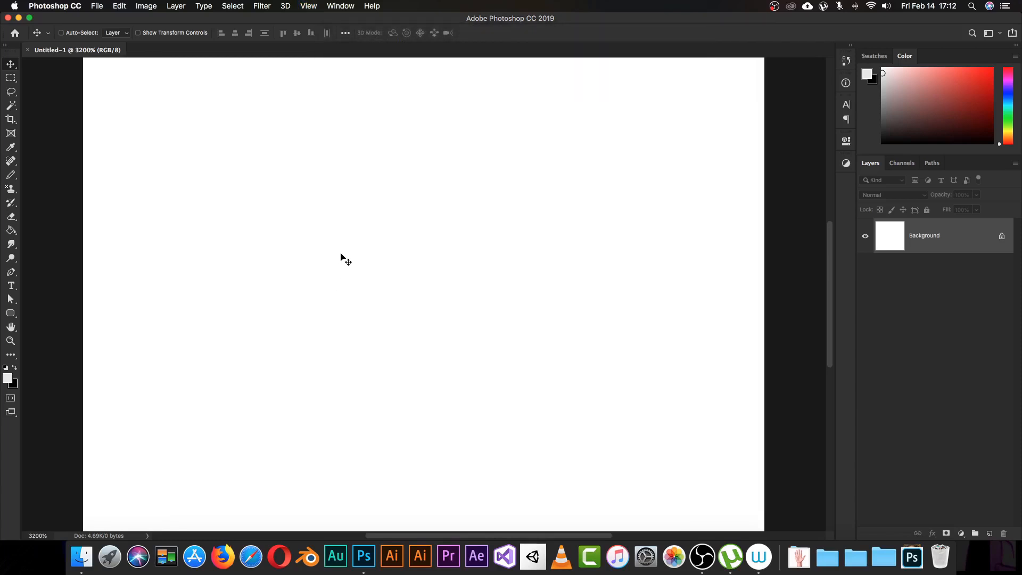
left_click(98, 7)
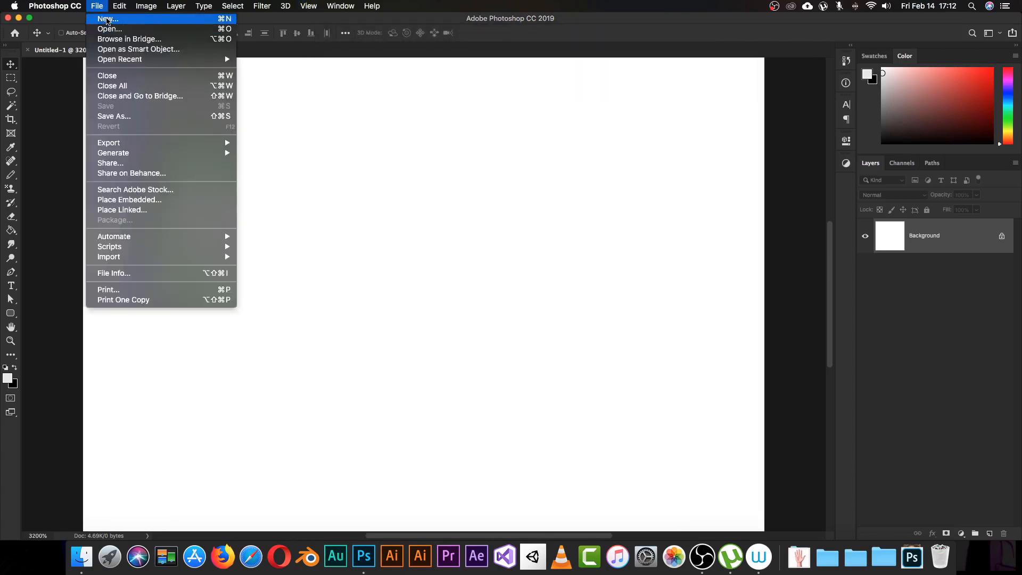
left_click(107, 20)
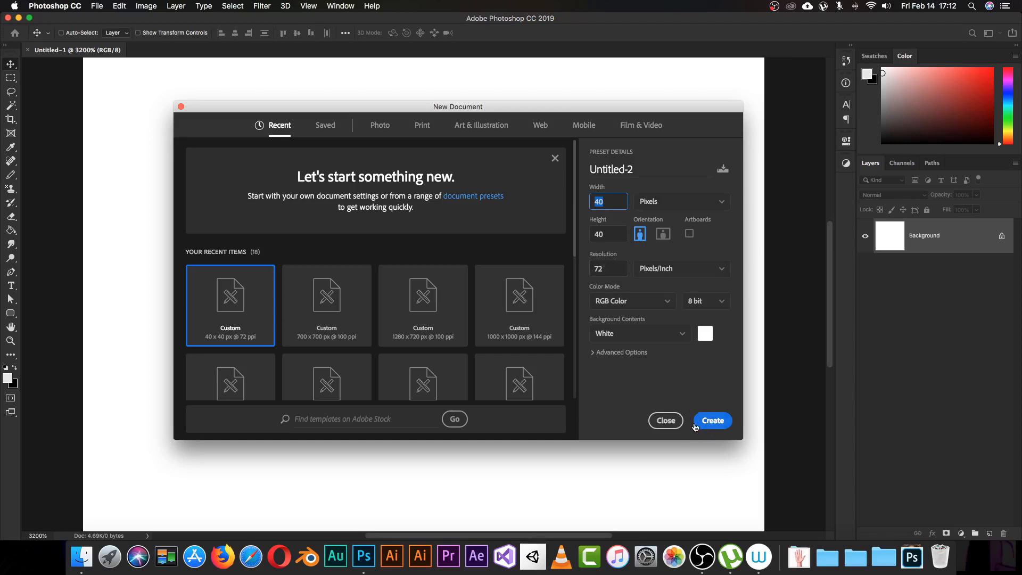
left_click(672, 421)
key("super+minus")
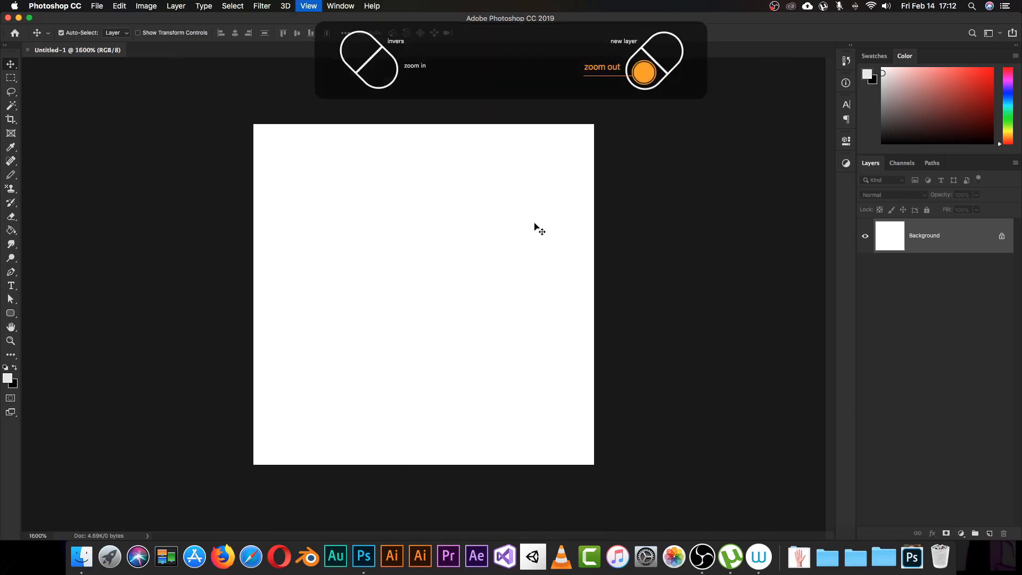
key("super+minus")
key("super+minus")
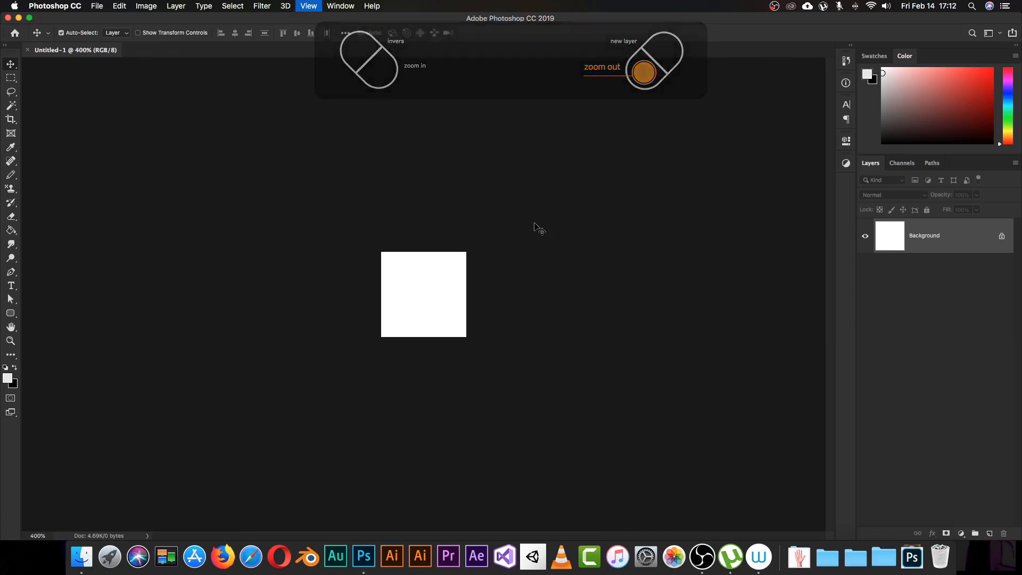
key("super+equal")
key("super+equal")
key("super+equal")
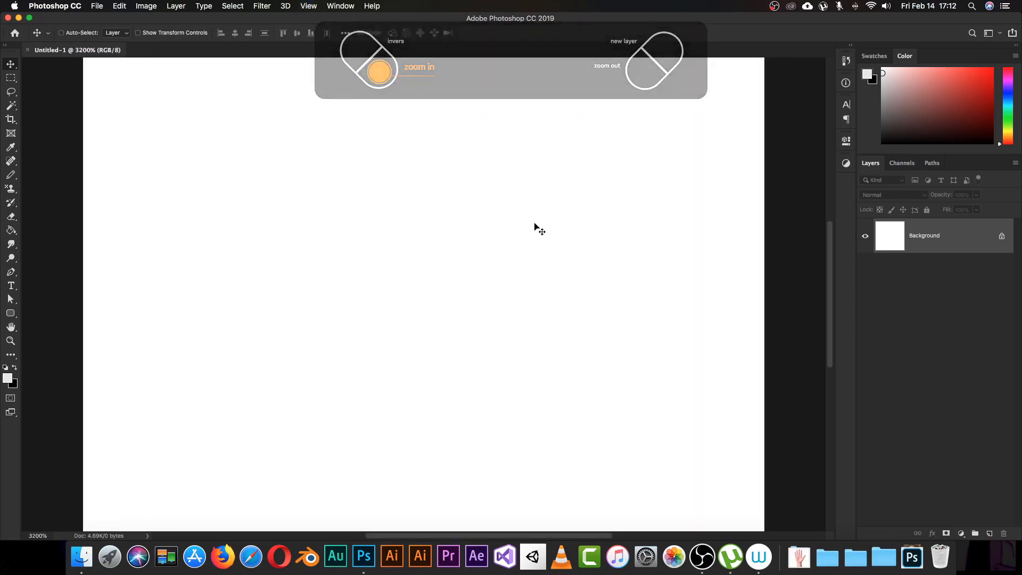
key("super+minus")
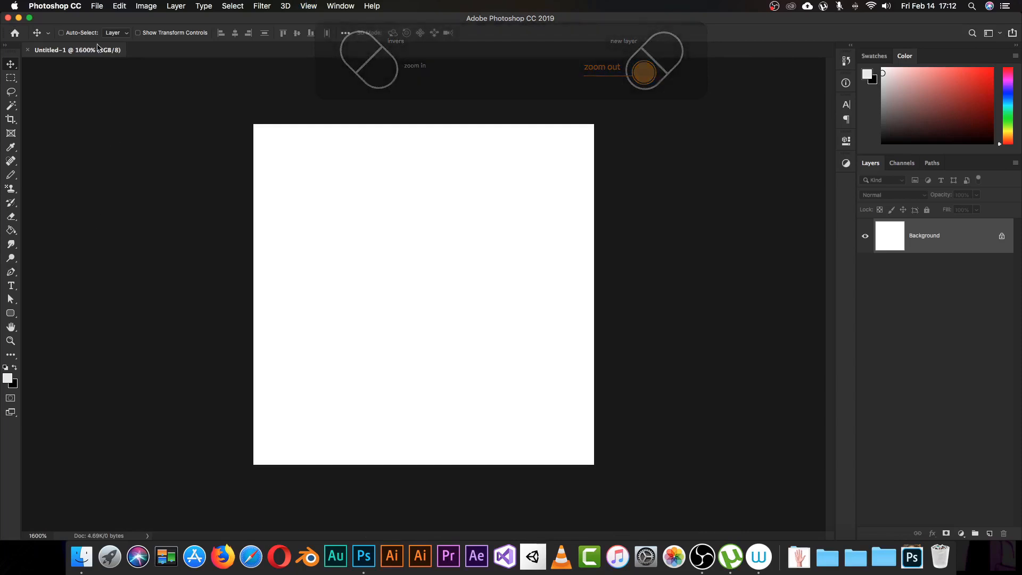
Examine the general preferences, including the image interpolation setting, and dismiss them without changes
left_click(62, 7)
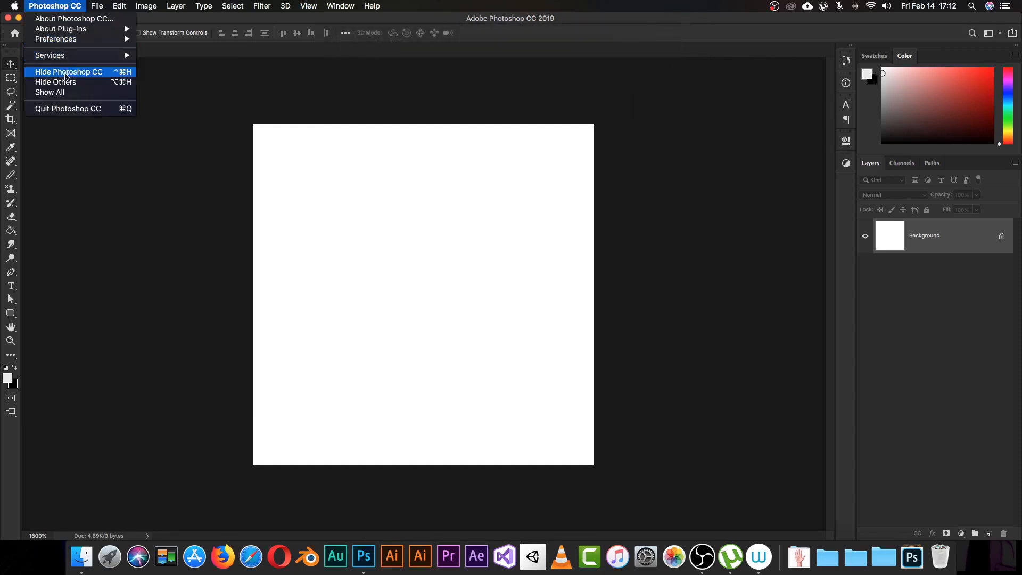
mouse_move(85, 40)
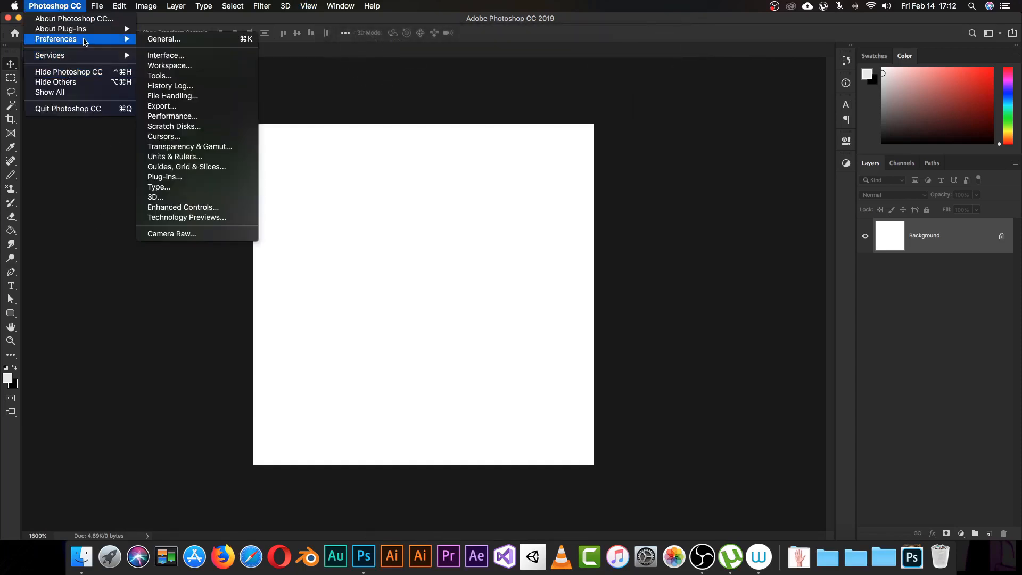
left_click(164, 40)
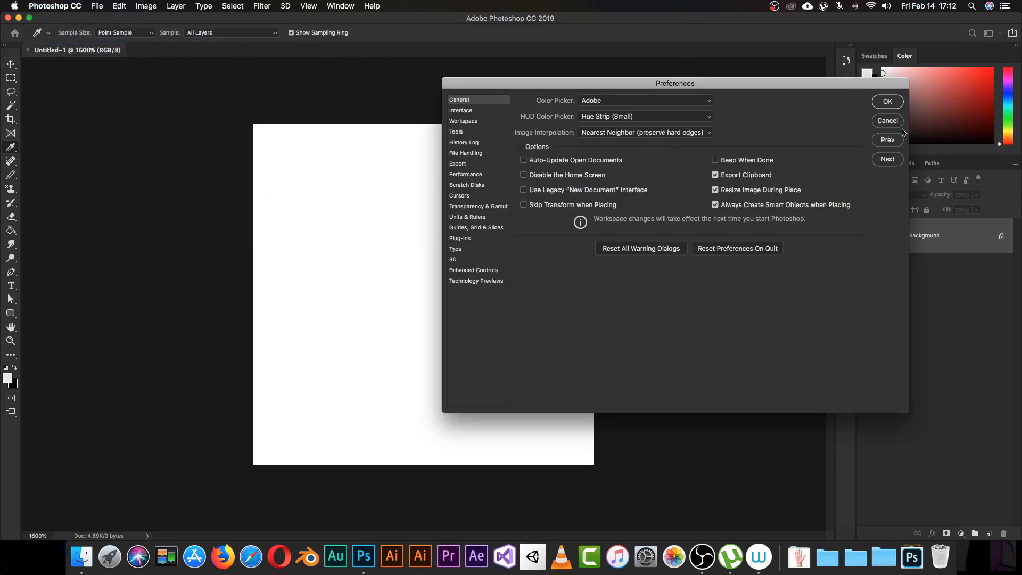
left_click(890, 122)
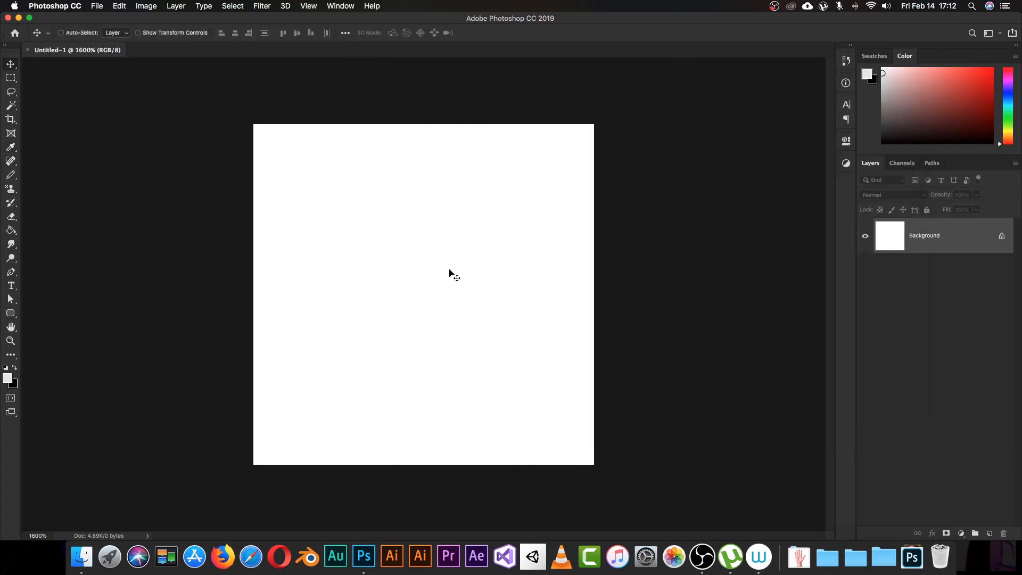
Set up the Pencil tool with a size of 1 px and undo a single test pixel
left_click(11, 175)
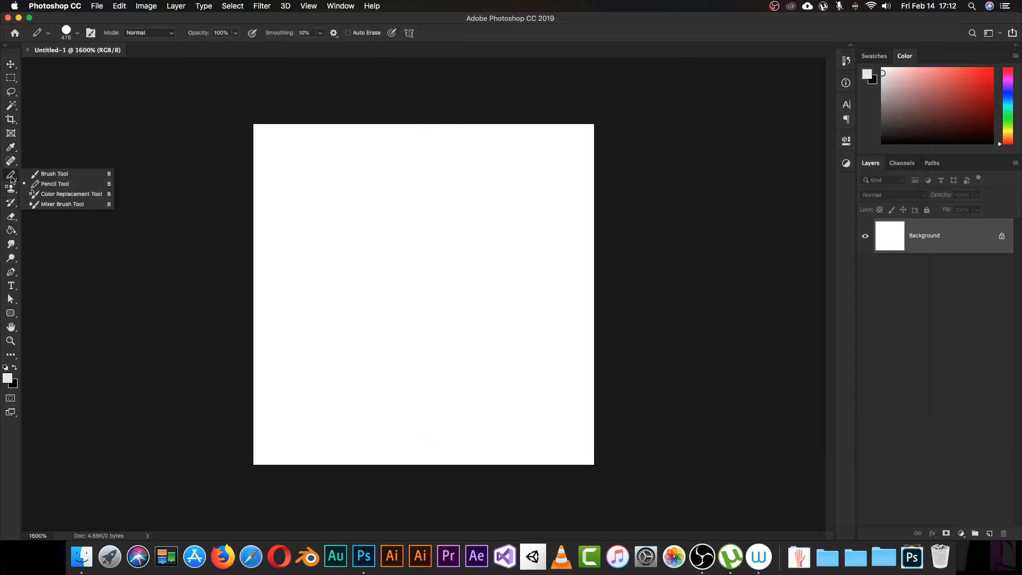
left_click(52, 185)
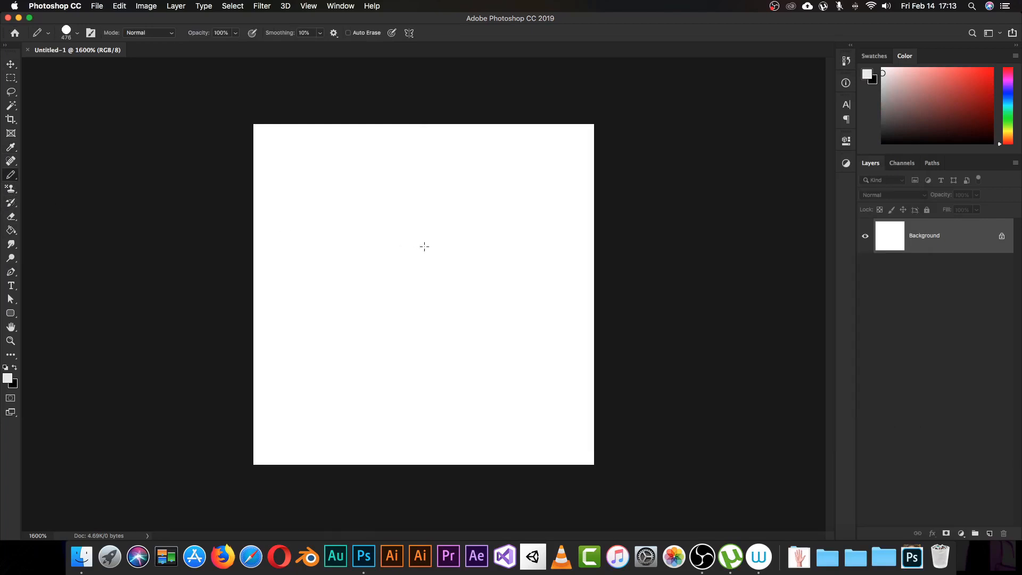
key("super+plus")
key("super+plus")
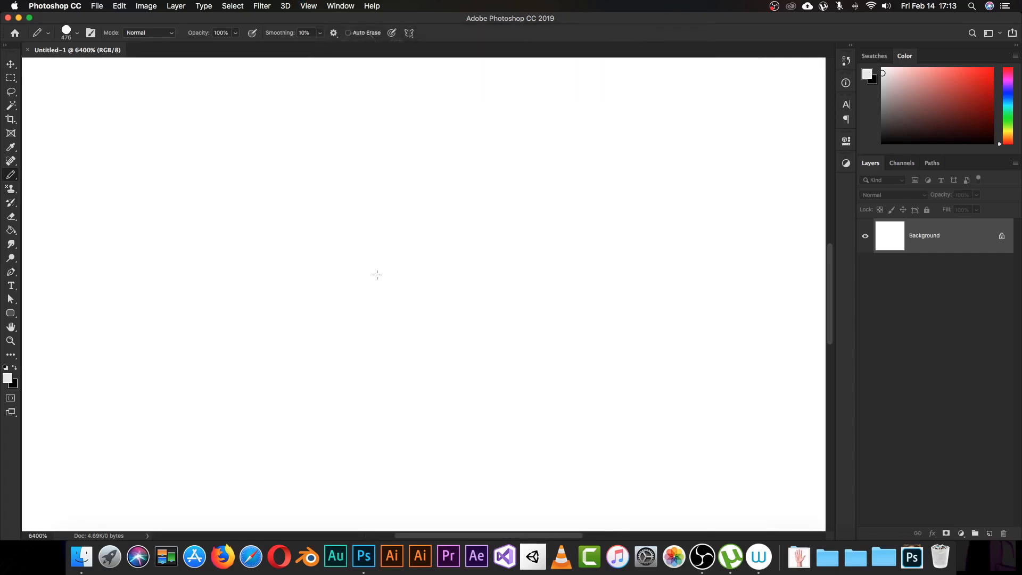
right_click(397, 201)
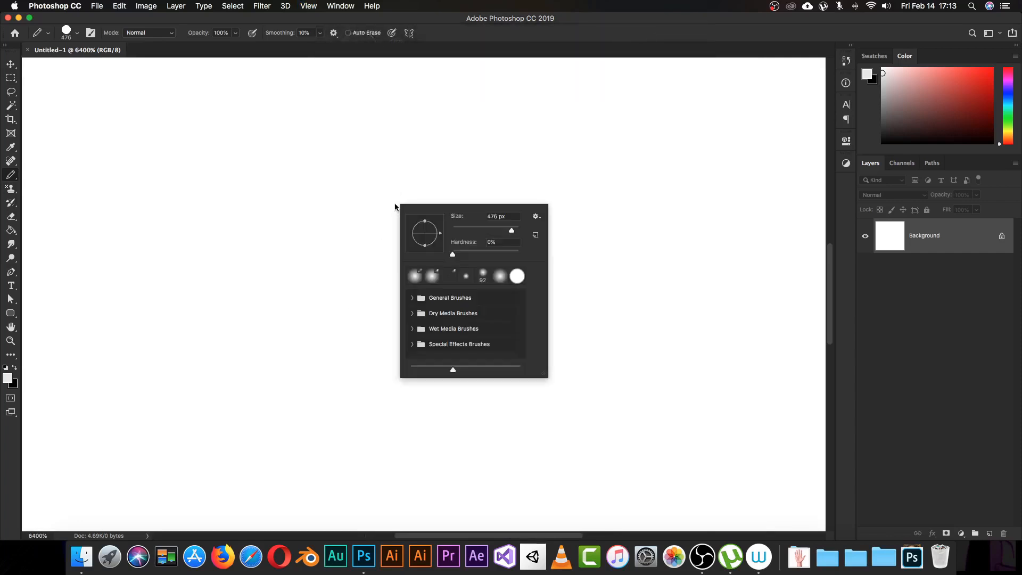
left_click_drag(483, 230, 454, 230)
left_click(373, 107)
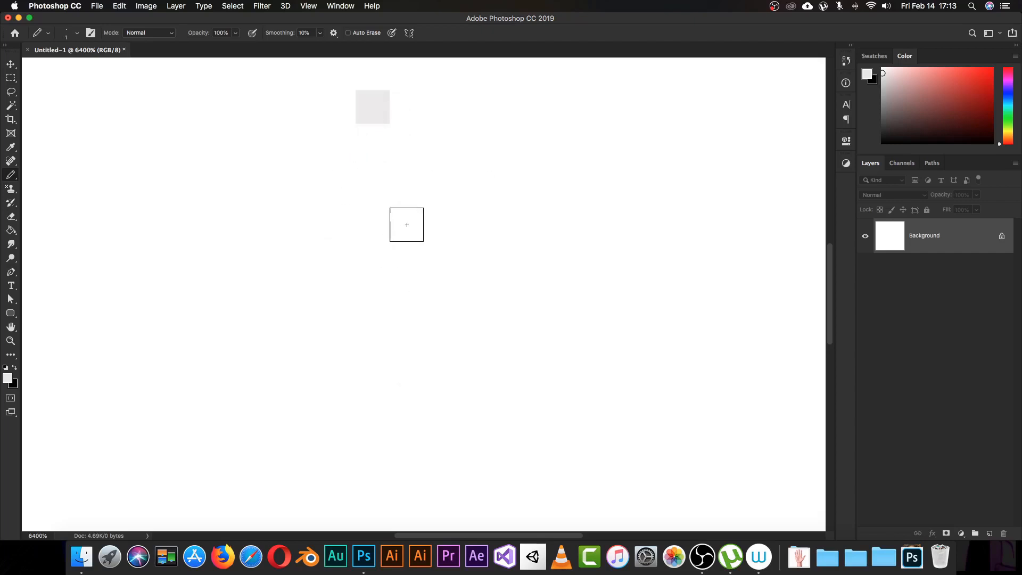
key("super+z")
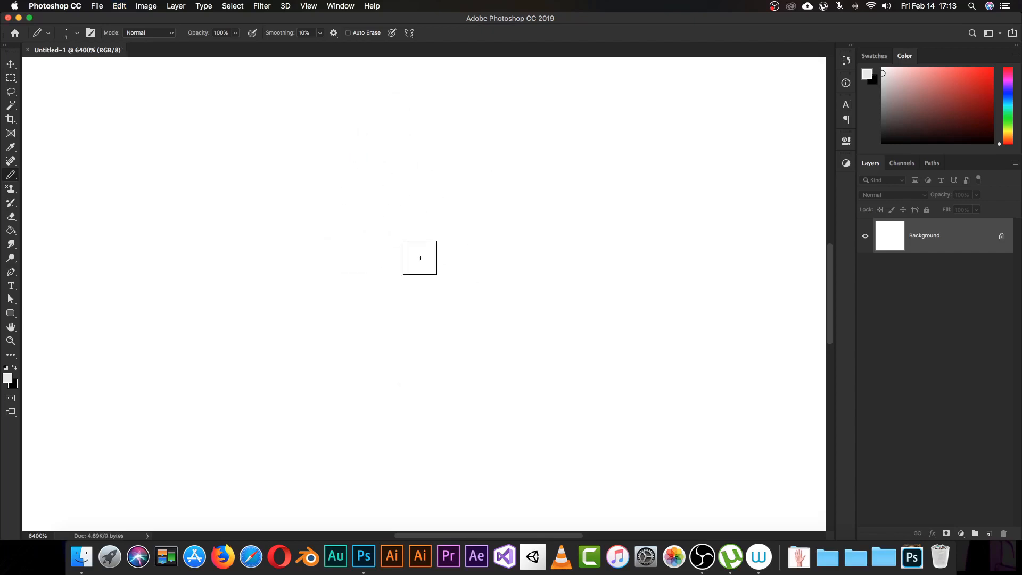
Paint one light grey pixel near the upper-left corner of the canvas
key("super+minus")
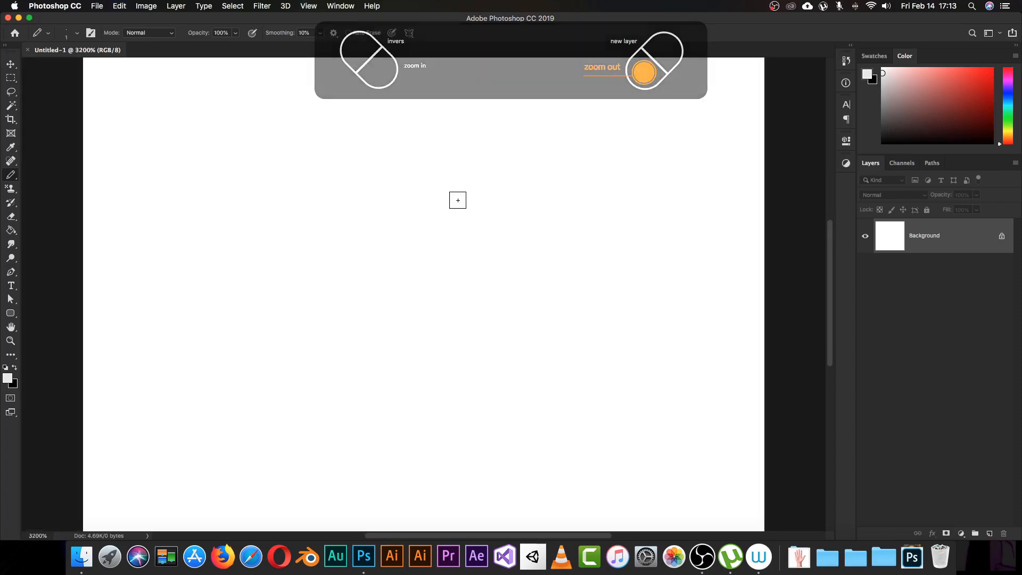
key("super+minus")
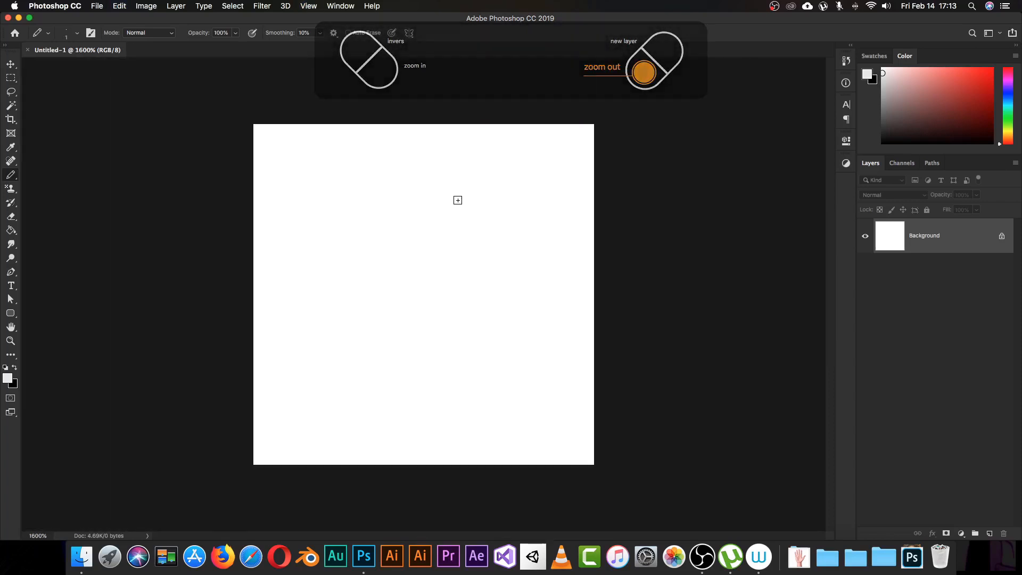
key("super+plus")
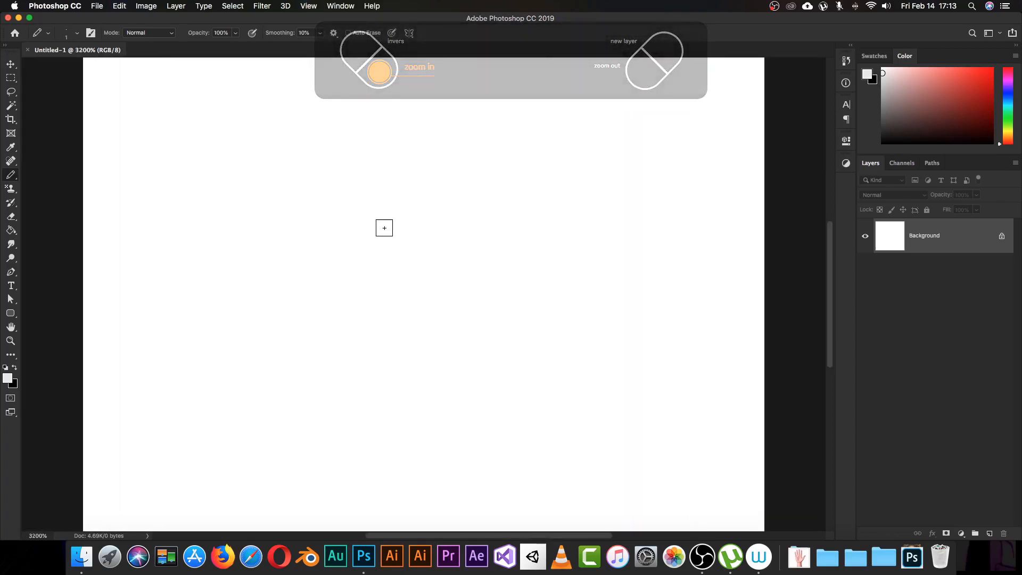
mouse_move(365, 190)
left_mouse_down()
mouse_move(392, 295)
mouse_move(385, 321)
mouse_move(388, 296)
left_mouse_up()
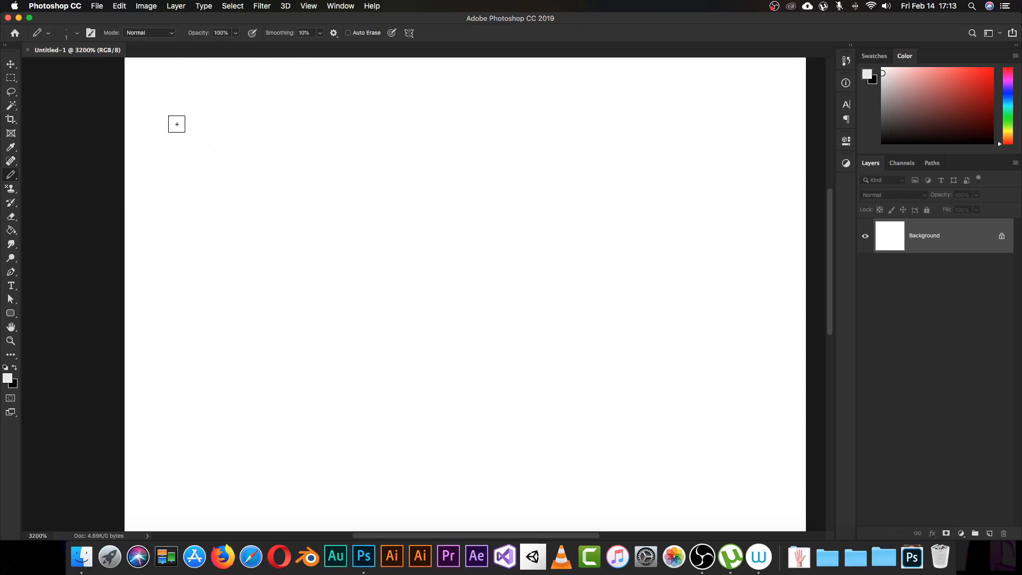
left_click(181, 88)
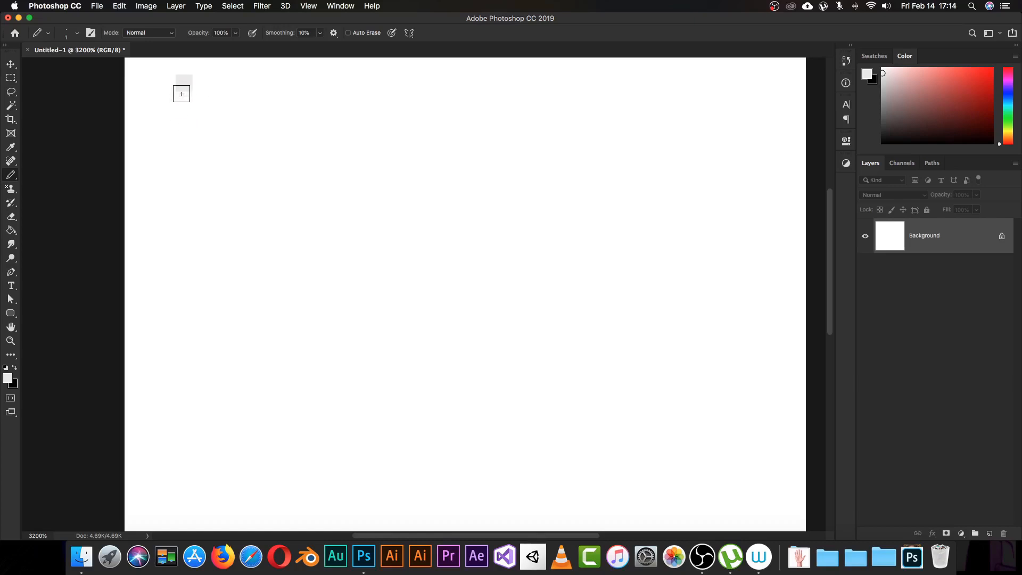
Choose a slightly darker grey as foreground colour and paint one pixel directly below the light grey one
left_click(7, 378)
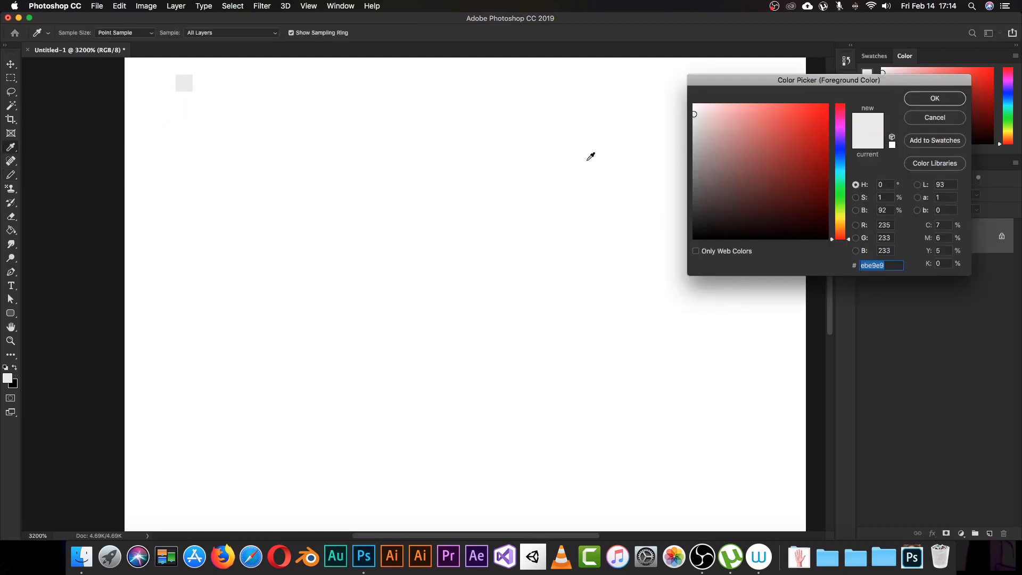
left_click_drag(694, 120, 704, 131)
left_click(934, 98)
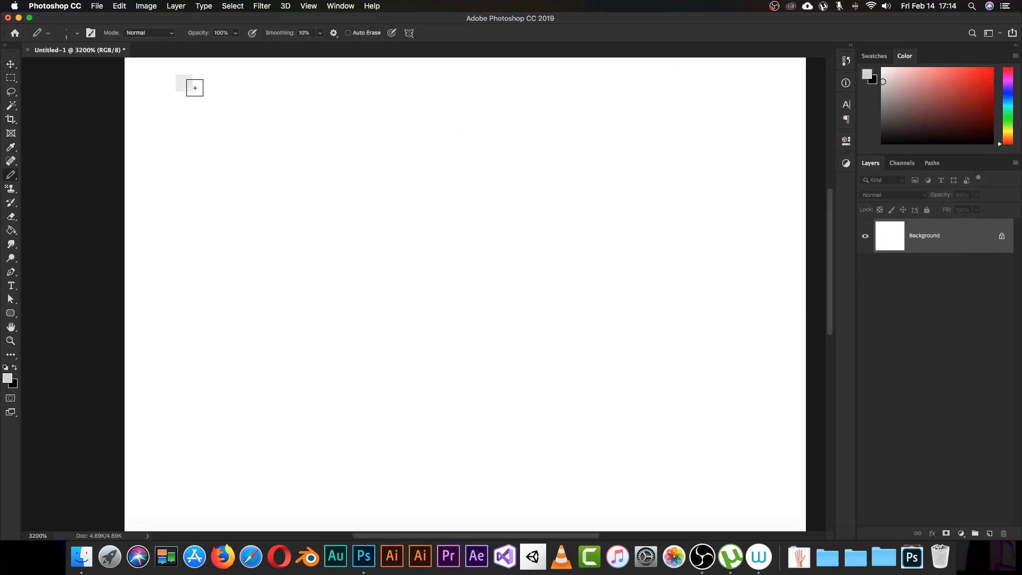
left_click(187, 102)
Add a new layer above the Background and reset the foreground and background colours to black and white
left_click(989, 534)
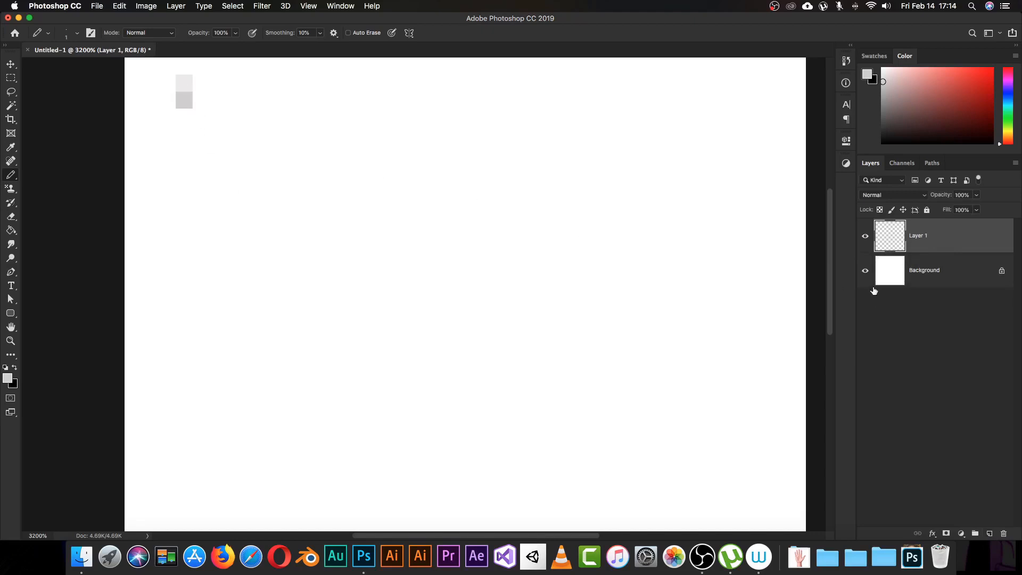
left_click(864, 270)
left_click(865, 270)
key("d")
Draw a horizontal black line 7 pixels long in the upper middle of the canvas as the head's top
scroll(466, 255, "down", 1)
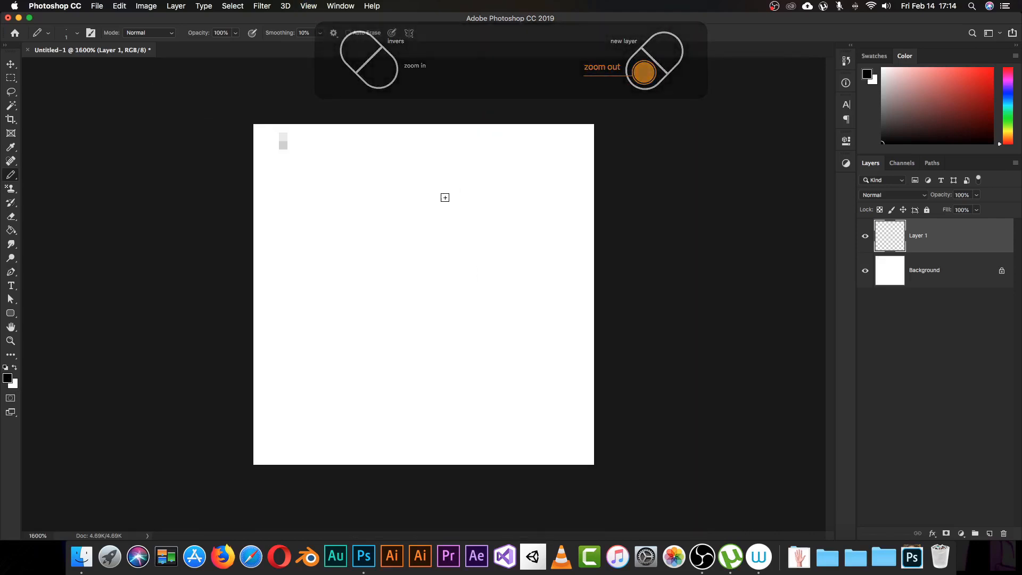
scroll(405, 210, "up", 1)
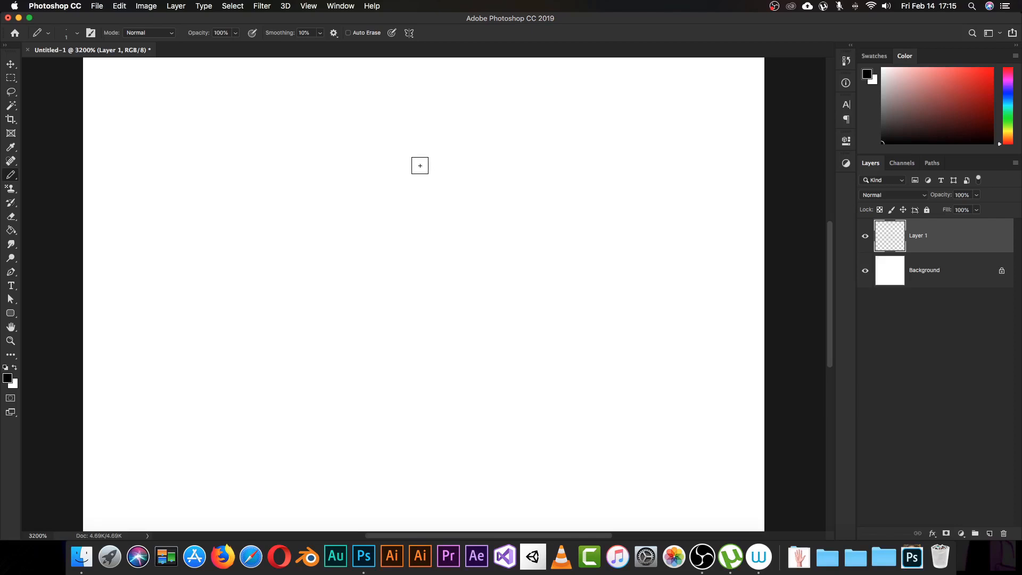
scroll(419, 165, "down", 1)
scroll(420, 165, "up", 1)
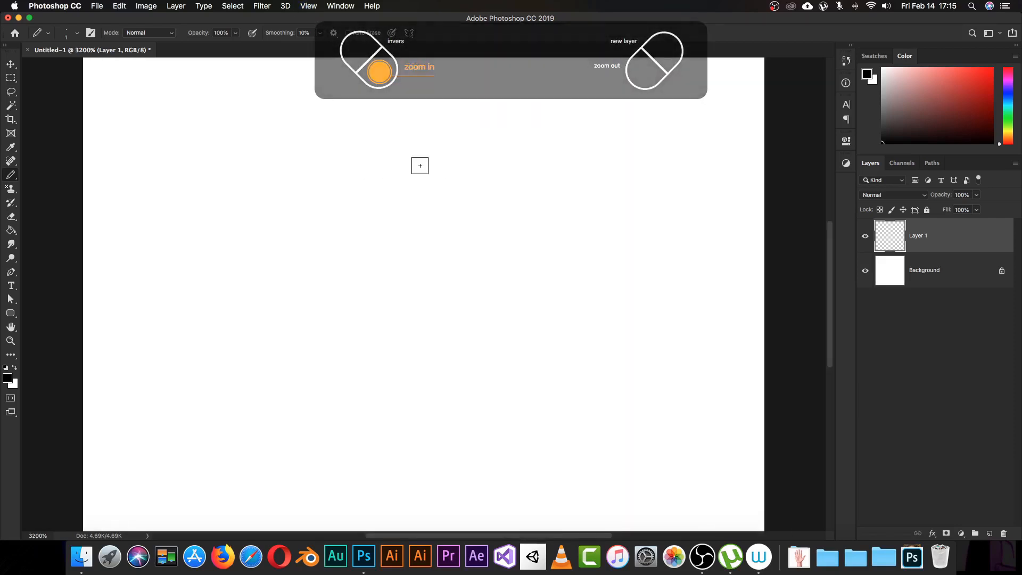
left_click_drag(426, 303, 408, 174)
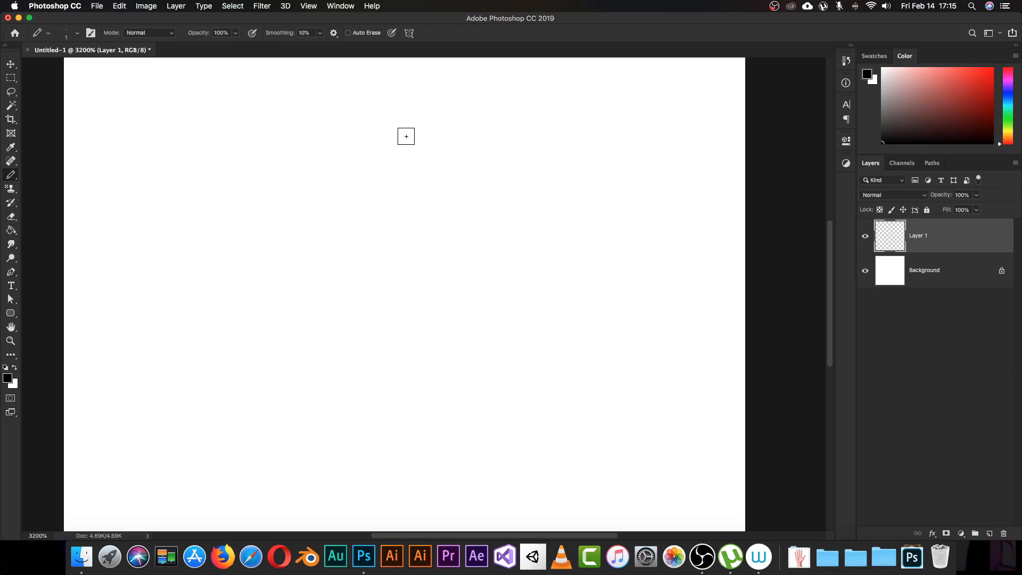
left_click_drag(404, 132, 464, 133)
left_click(375, 134)
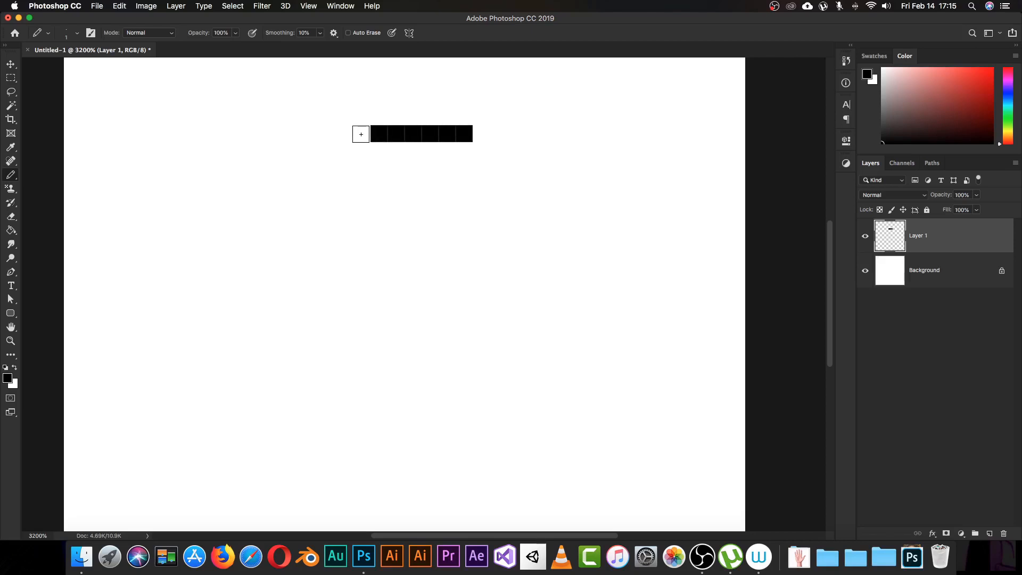
left_click(361, 134)
Draw the right ear's black outline, stepping up from the line's right end to a one-pixel tip and back down outside
left_click_drag(520, 171, 499, 254)
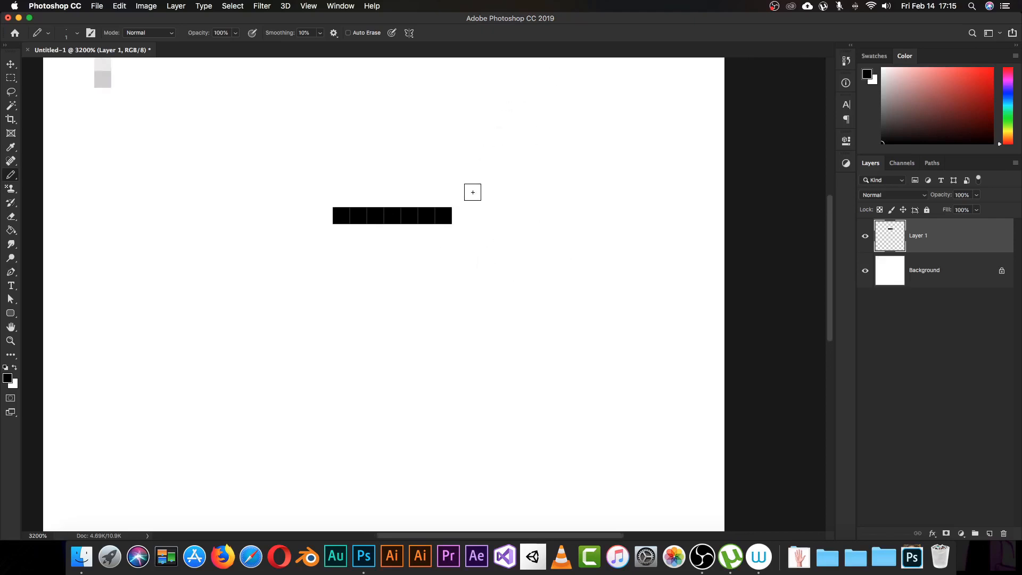
left_click(461, 199)
left_click(460, 181)
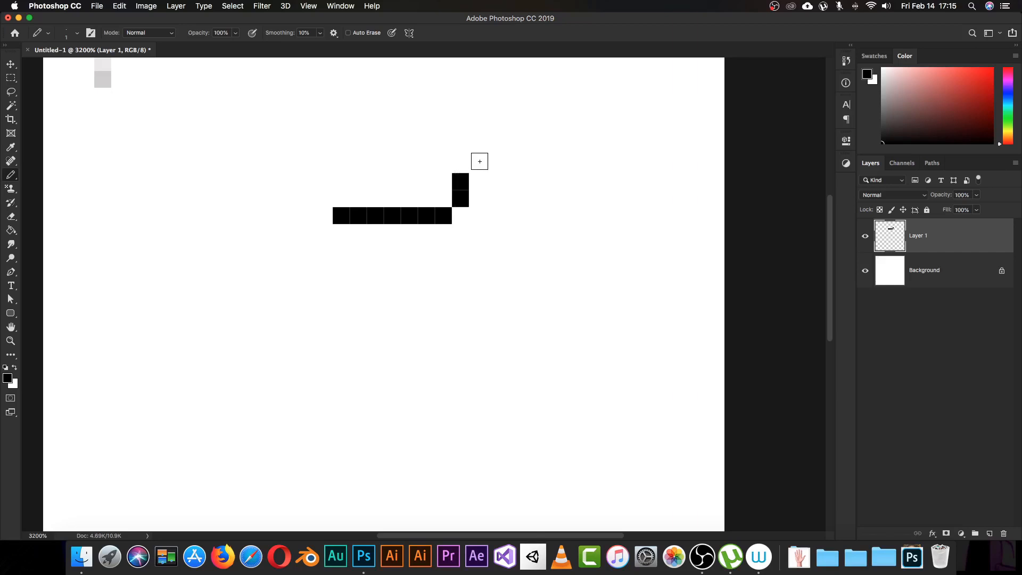
left_click(479, 161)
left_click(495, 145)
left_click(511, 164)
left_click(511, 182)
left_click(511, 199)
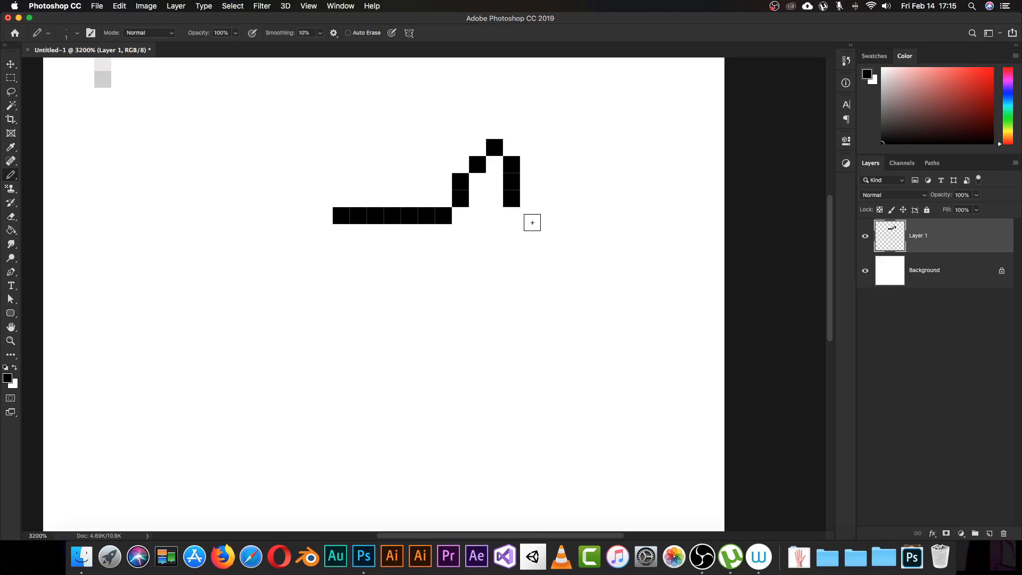
left_click(531, 218)
Draw the left ear's black outline from the line's left end, mirroring the shape of the right ear
left_click(324, 198)
left_click(324, 182)
left_click_drag(307, 166, 256, 216)
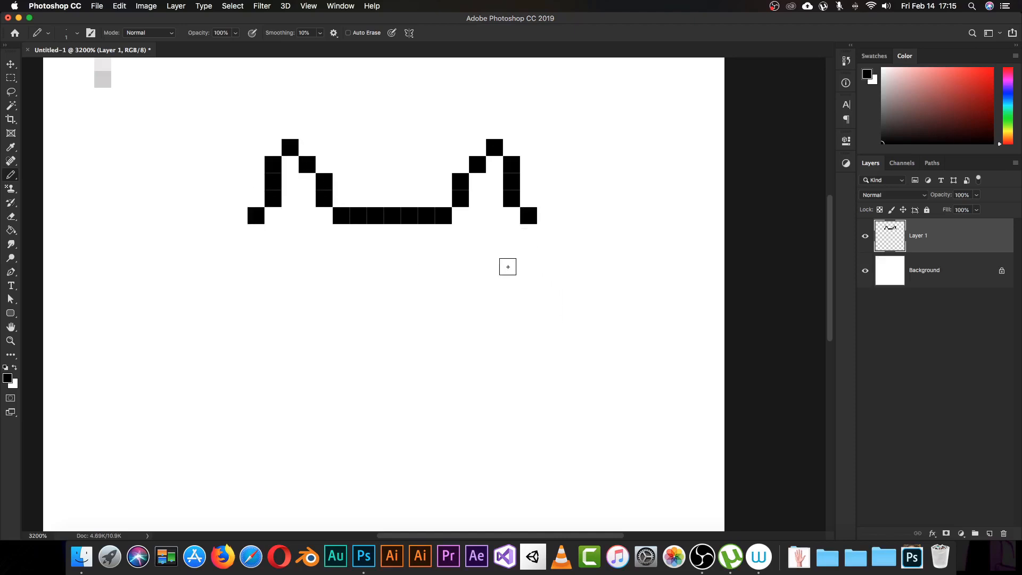
Extend the outline down from the right ear with two black vertical segments of 2 pixels, each stepping one pixel outward
left_click(545, 233)
left_click(545, 250)
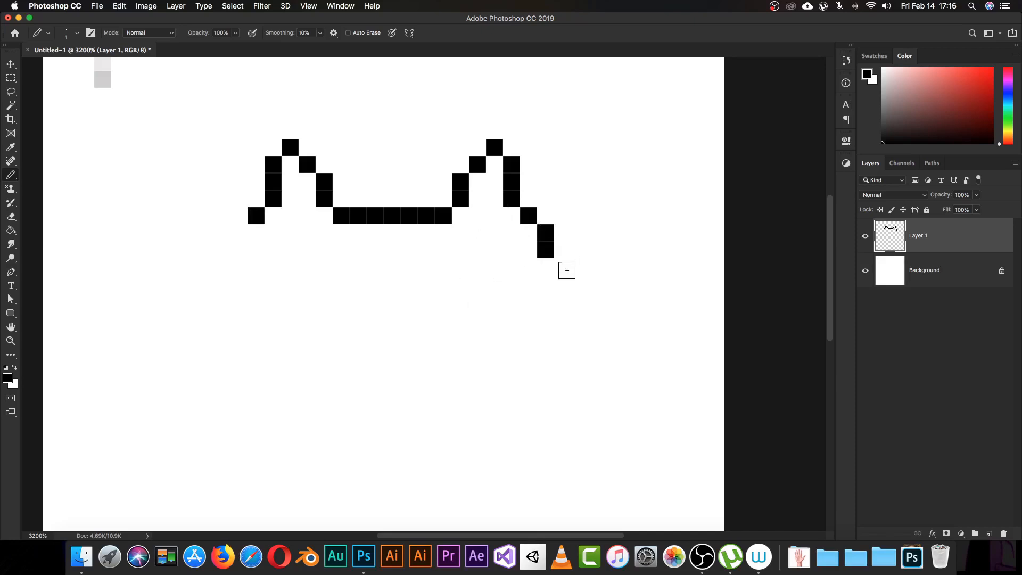
left_click(562, 267)
left_click(566, 286)
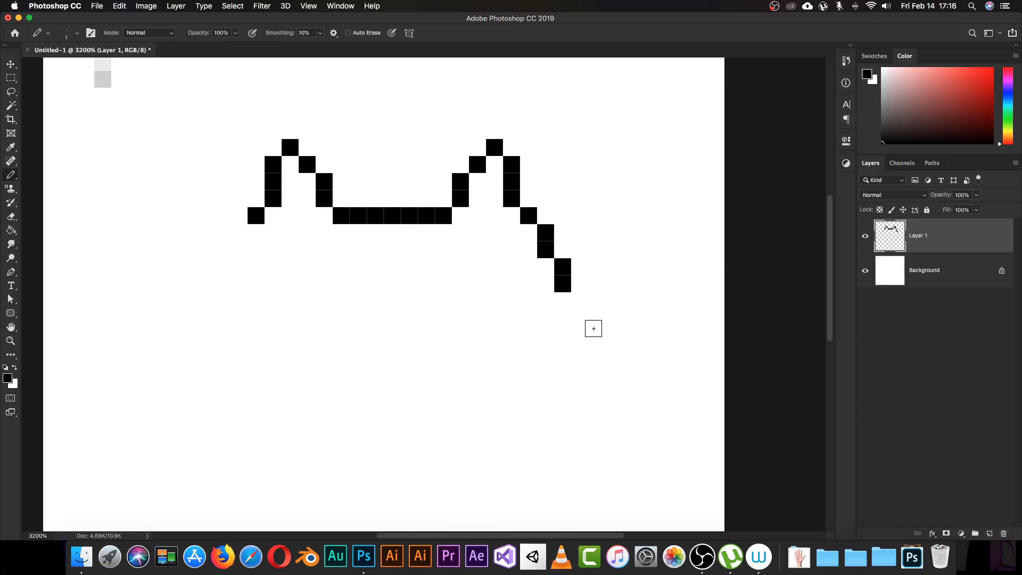
scroll(568, 213, "down", 3)
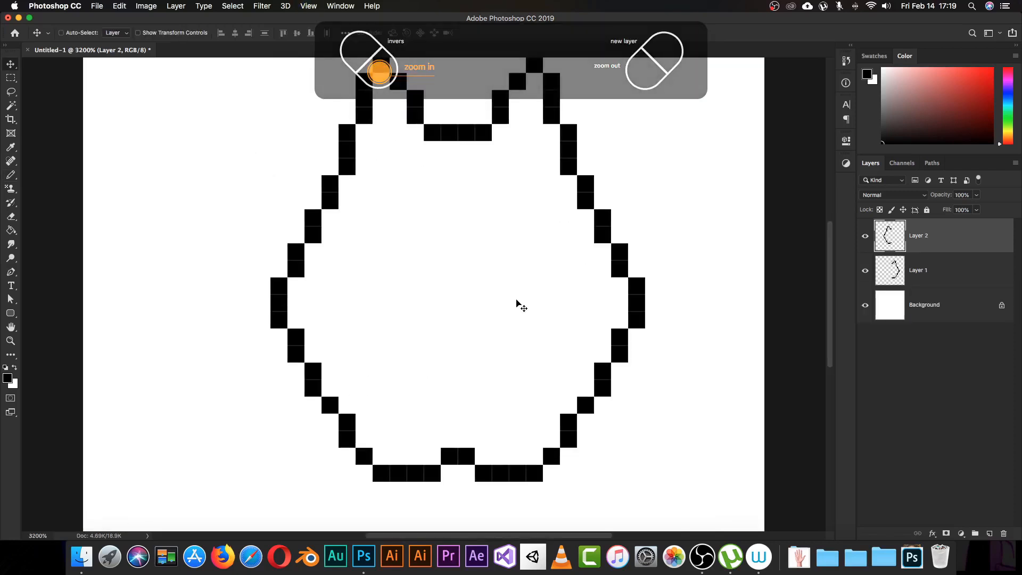
Switch to the Paint Bucket and sample the lighter grey swatch near the canvas corner as the foreground colour
mouse_move(468, 220)
left_mouse_down()
mouse_move(415, 256)
mouse_move(406, 249)
left_mouse_up()
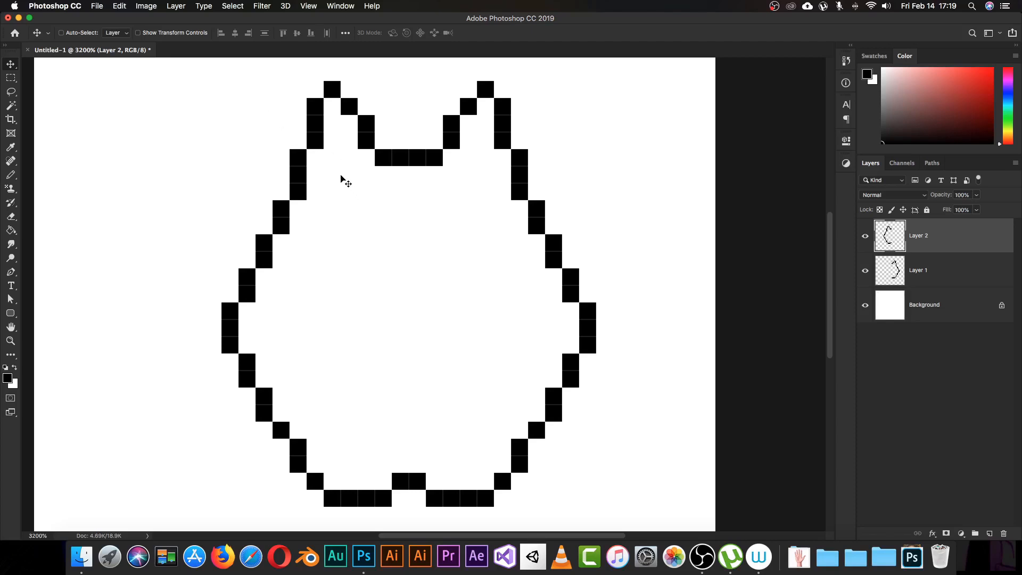
key("g")
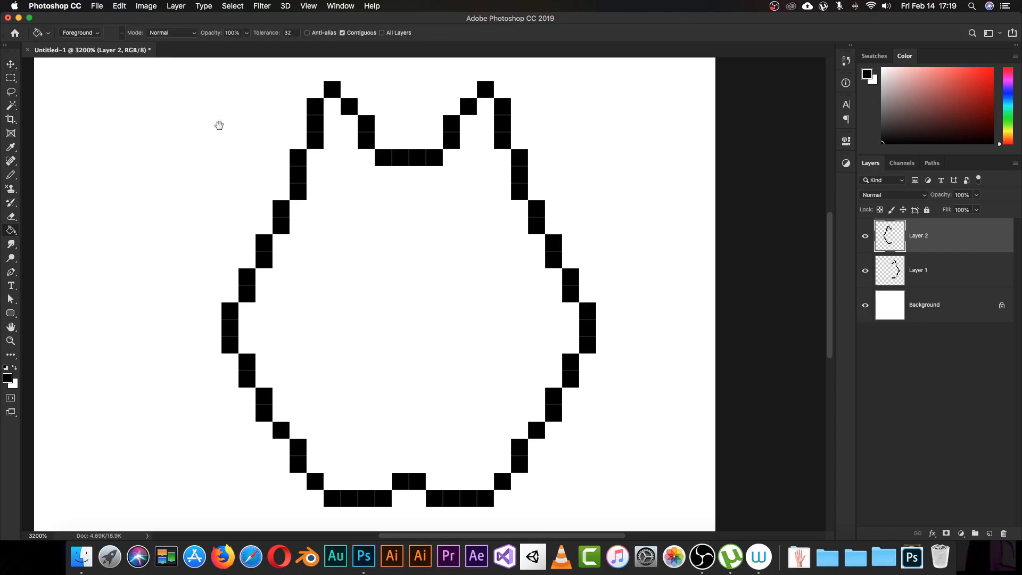
left_click_drag(219, 125, 321, 266)
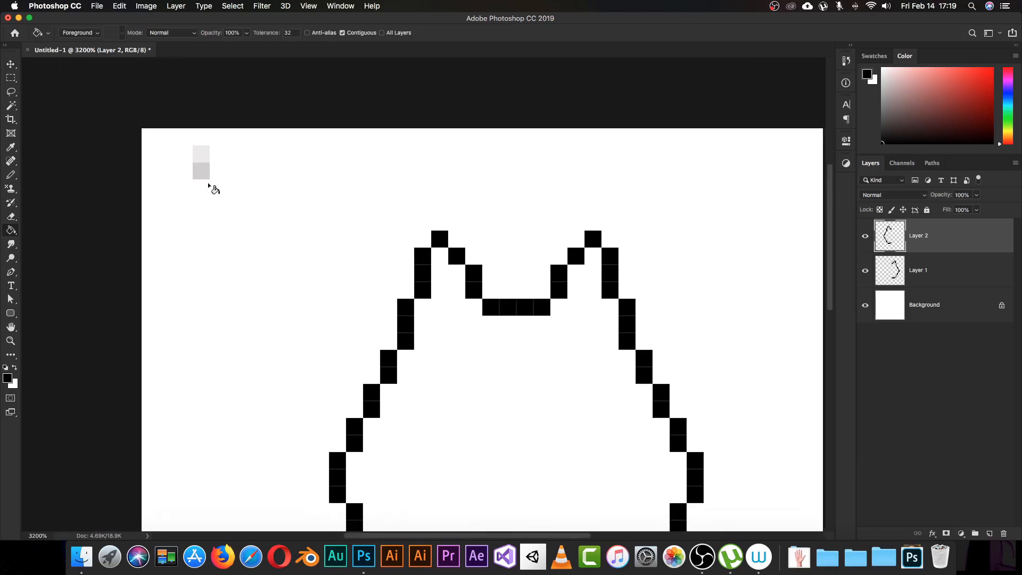
left_click(201, 154, "alt")
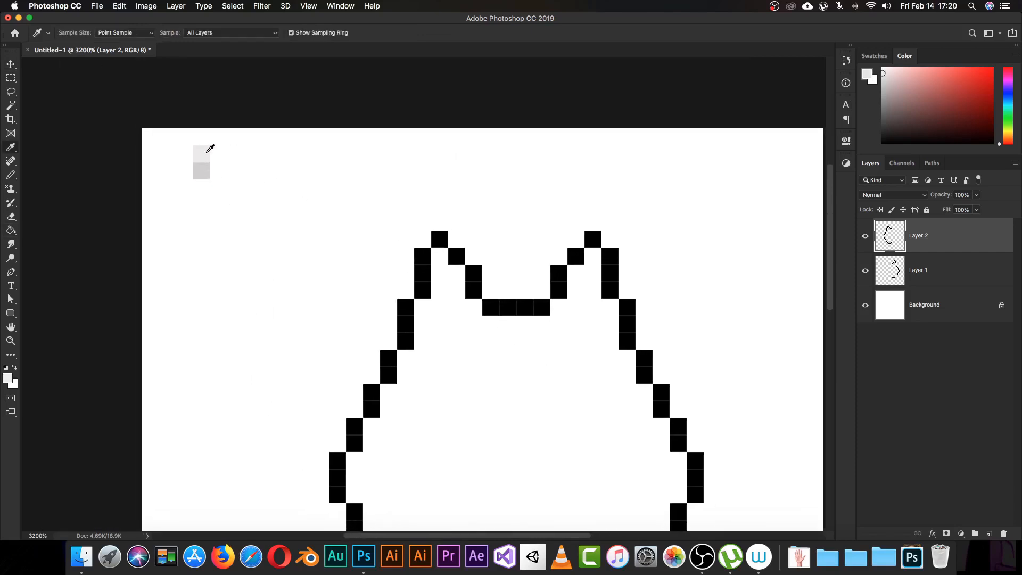
scroll(508, 323, "down", 5)
scroll(508, 322, "right", 4)
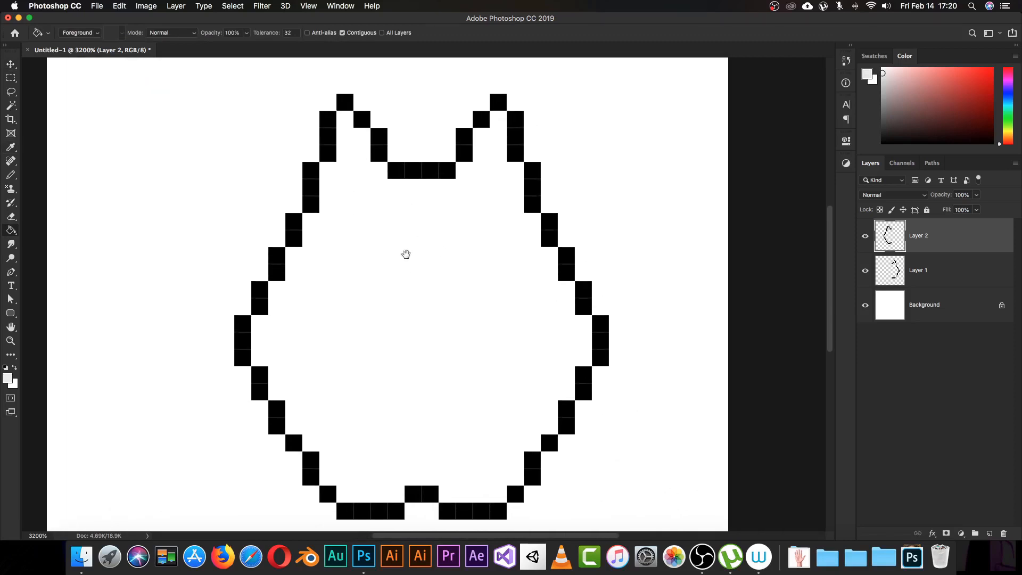
Try to fill the body interior with light grey on Layer 2, and undo the fill
left_click(400, 273)
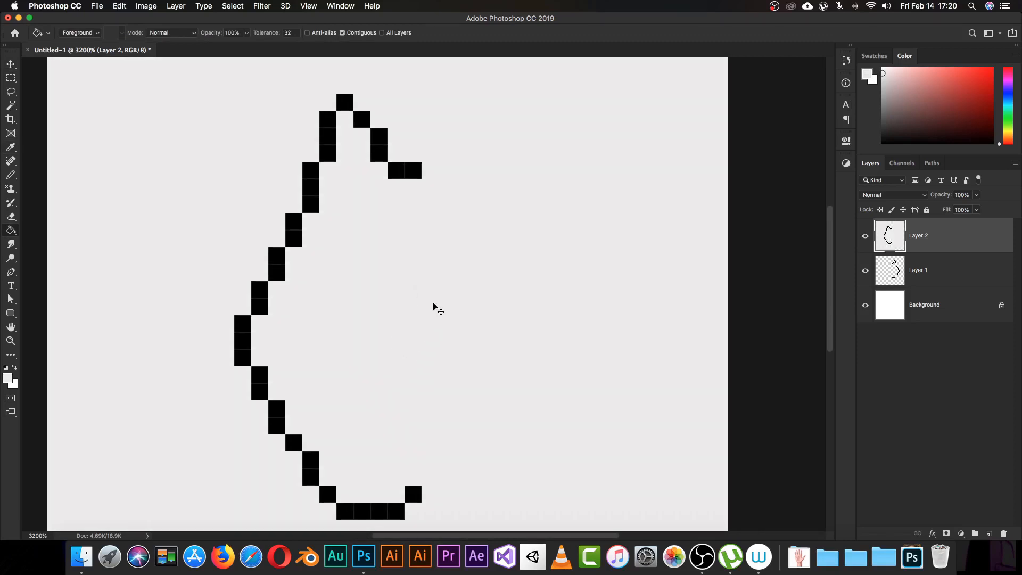
key("super+z")
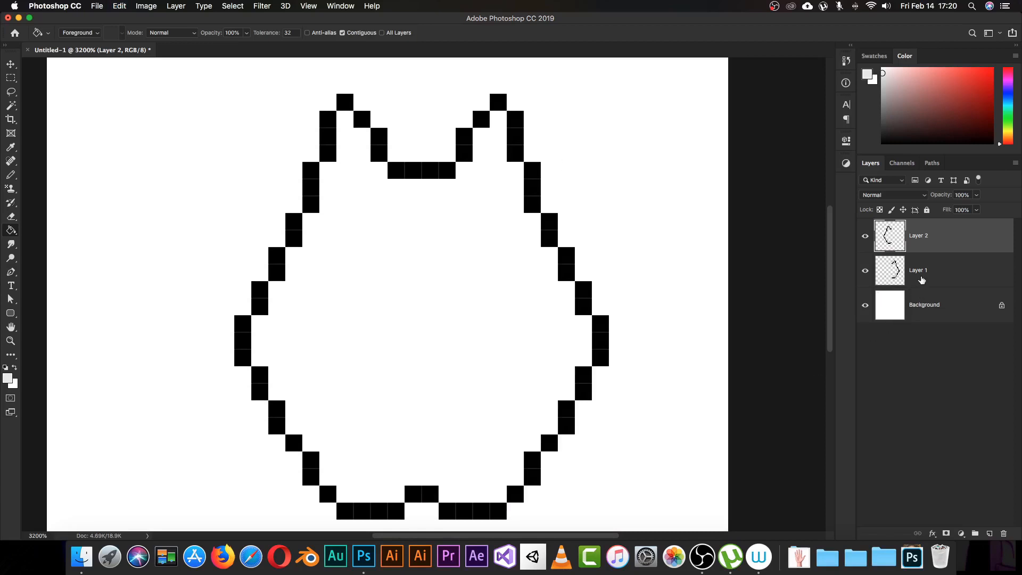
Merge Layer 1 and Layer 2 into one outline layer and fill the body interior with light grey
left_click(920, 270, "shift")
right_click(920, 272)
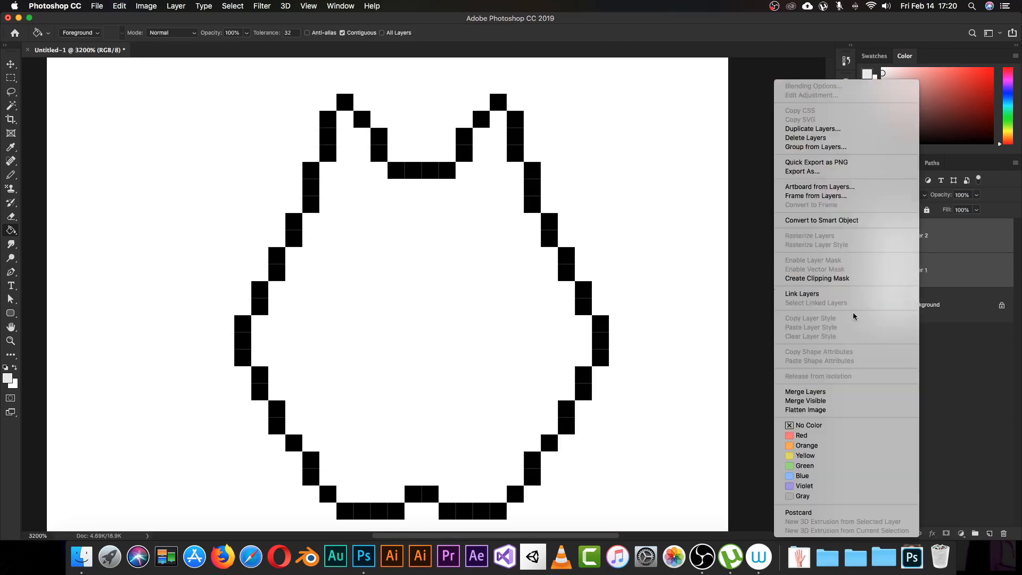
left_click(939, 358)
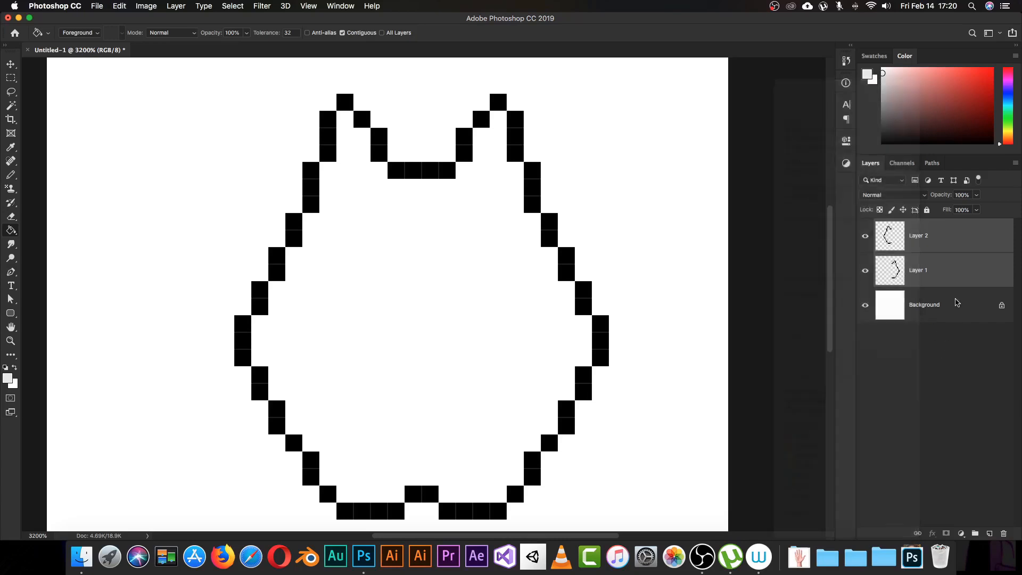
right_click(940, 235)
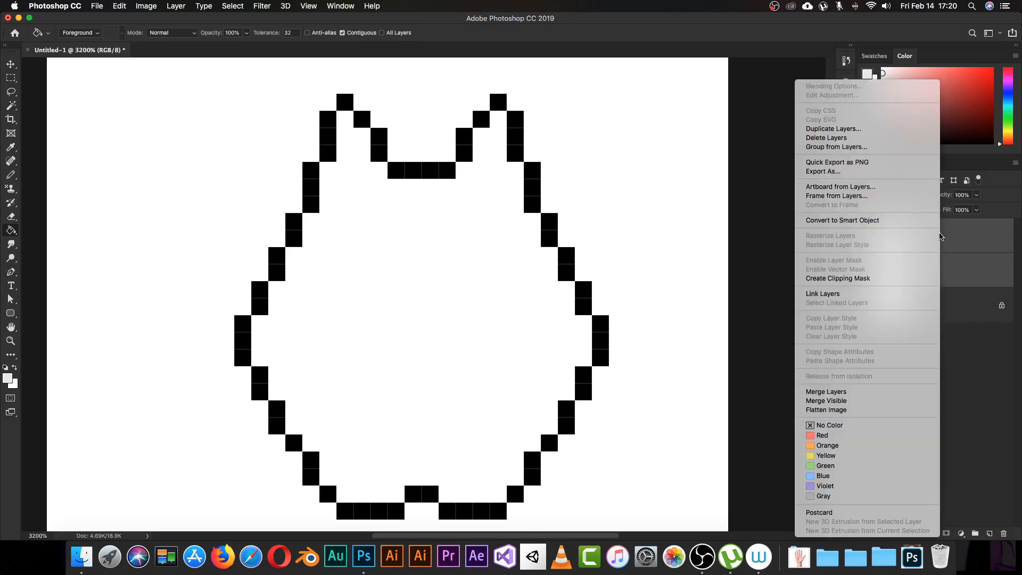
left_click(845, 391)
left_click(486, 279)
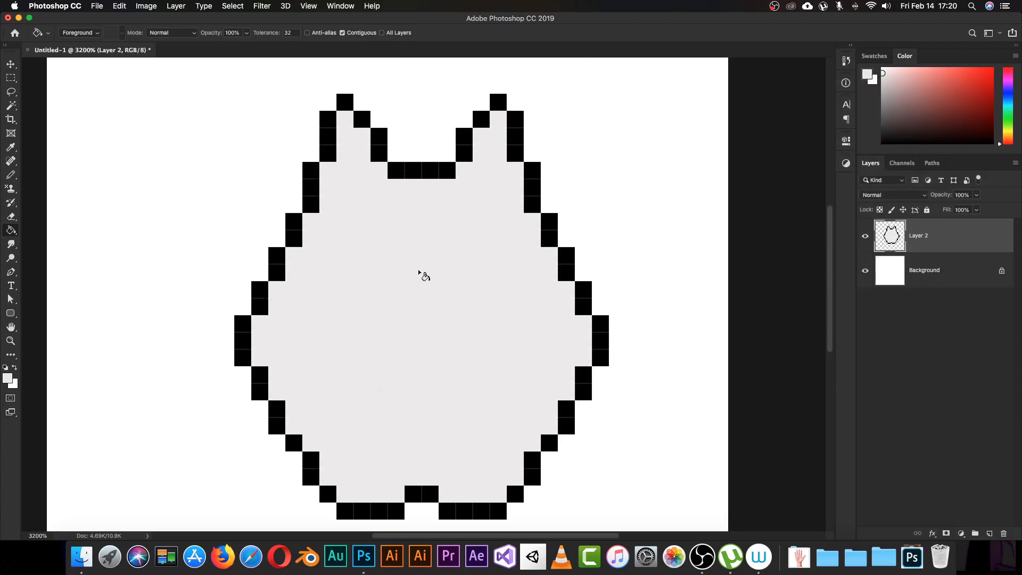
Set the foreground colour to a near-white by raising the light grey's brightness to 98%
key("b")
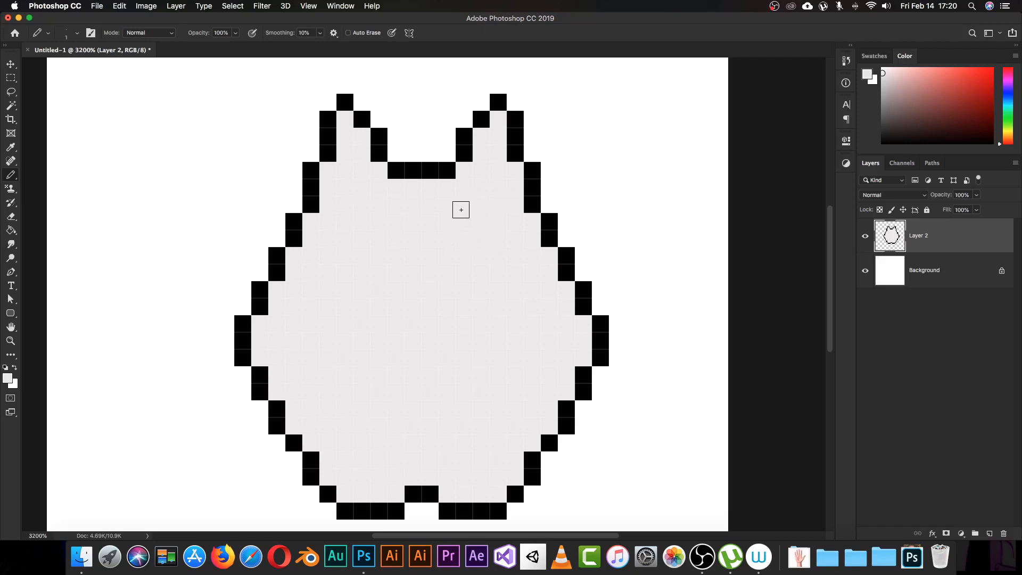
left_click(579, 143, "alt")
key("i")
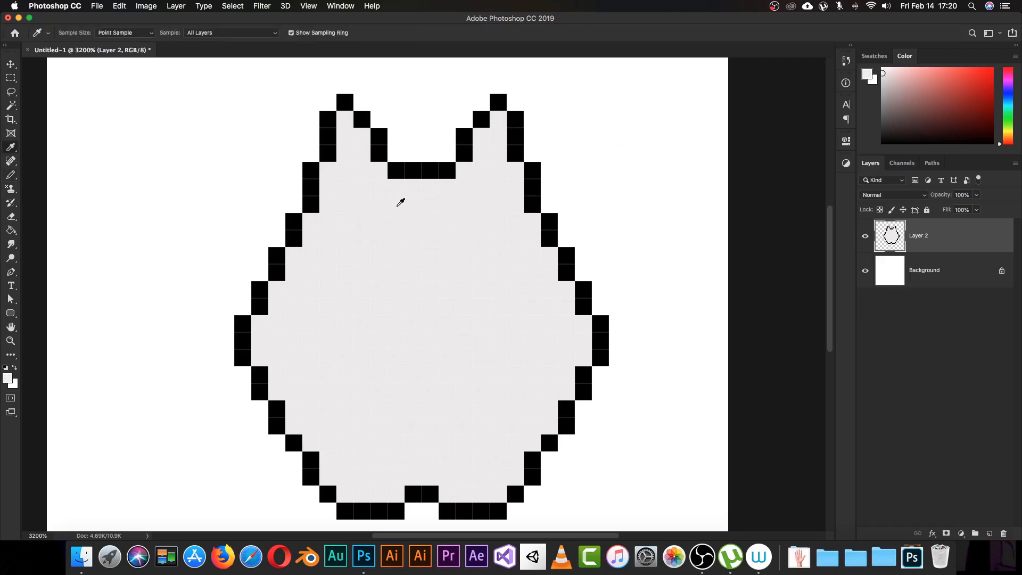
left_click(8, 378)
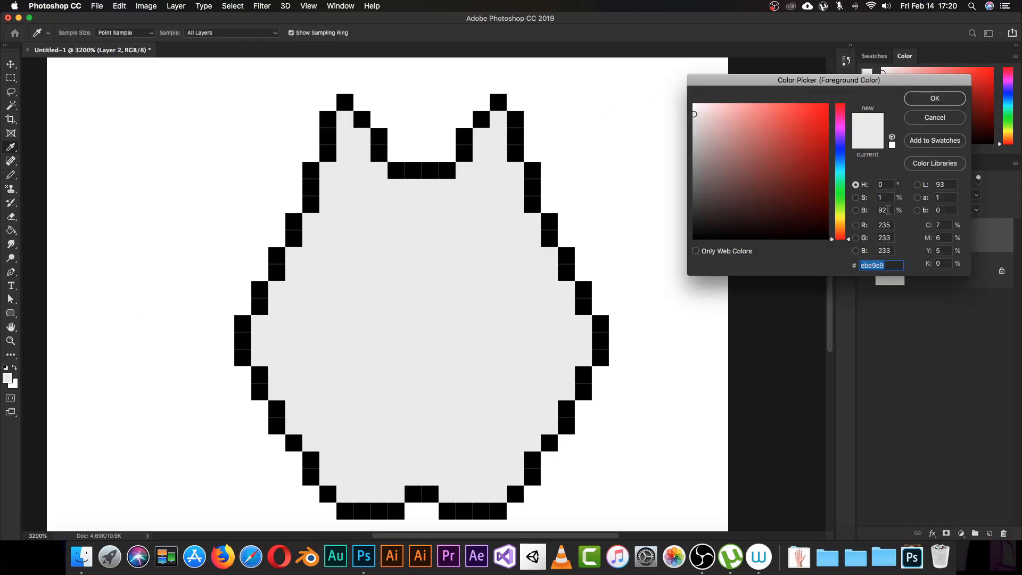
left_click(888, 210)
type("98")
key("Return")
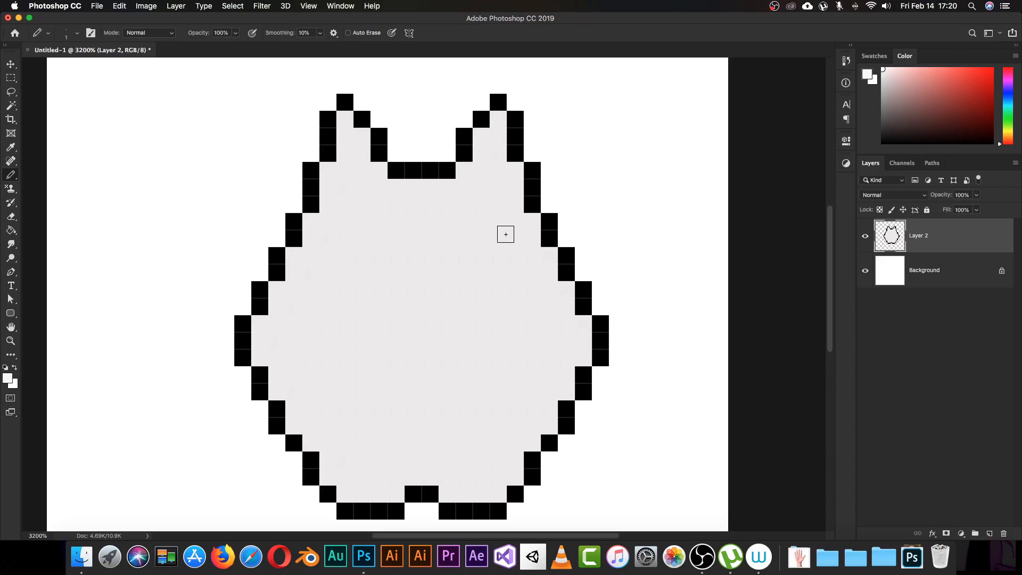
Paint a 3 × 3 pixel near-white right eye with the Pencil, covering the excess row beneath it with the body grey
mouse_move(510, 238)
left_mouse_down()
mouse_move(483, 228)
mouse_move(481, 262)
mouse_move(492, 270)
mouse_move(513, 254)
left_mouse_up()
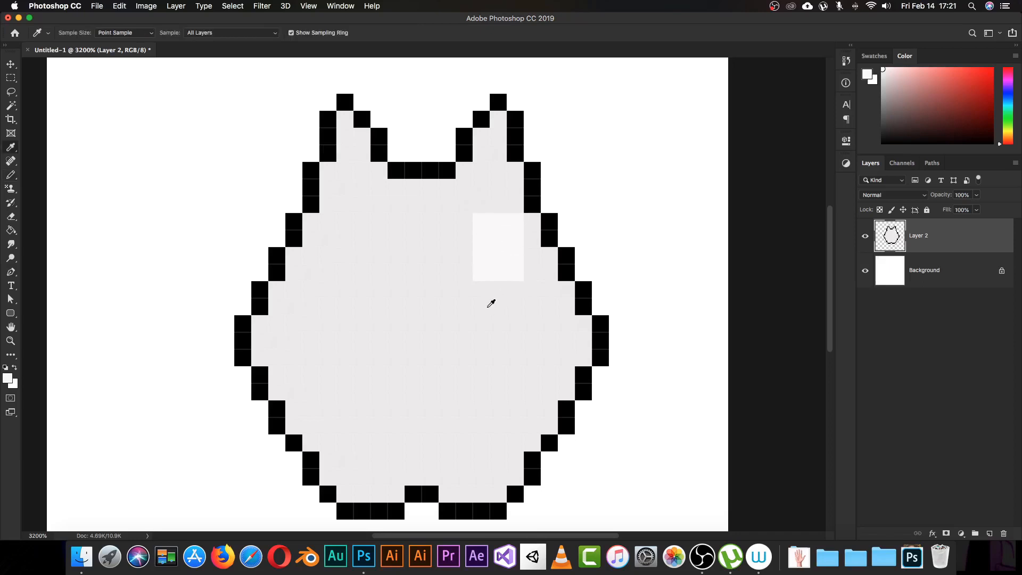
left_click(488, 303, "alt")
left_click_drag(479, 270, 514, 273)
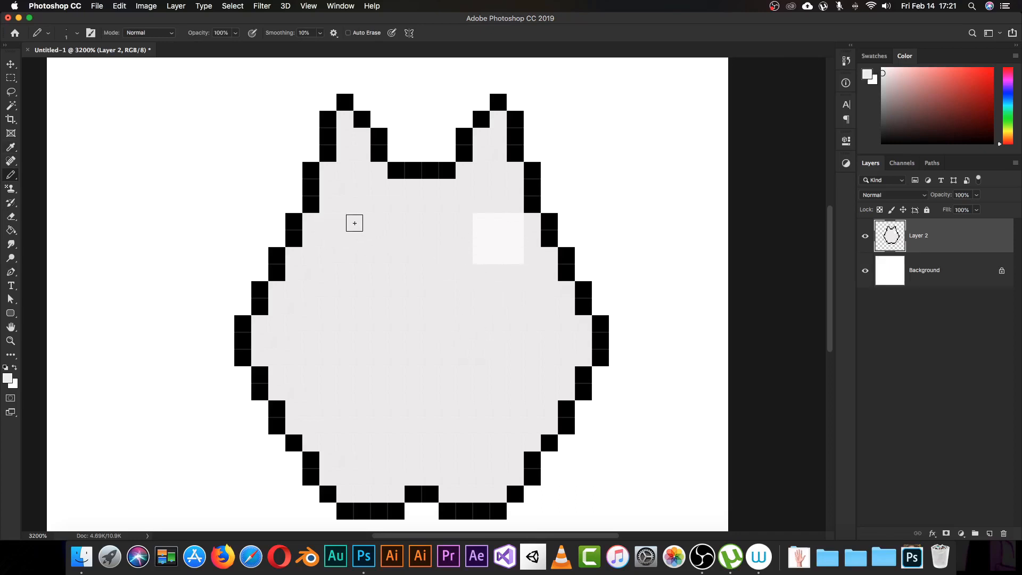
Sample the right eye's near-white and paint a matching 3 × 3 pixel left eye at the same height
key("i")
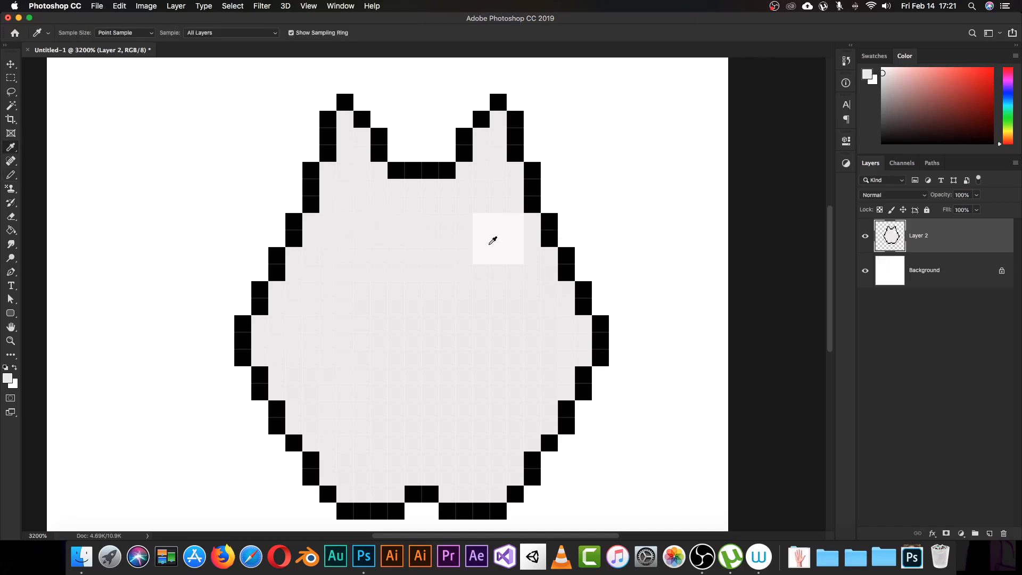
left_click(493, 241)
key("b")
mouse_move(328, 222)
left_mouse_down()
mouse_move(361, 223)
mouse_move(359, 257)
mouse_move(338, 260)
mouse_move(337, 232)
left_mouse_up()
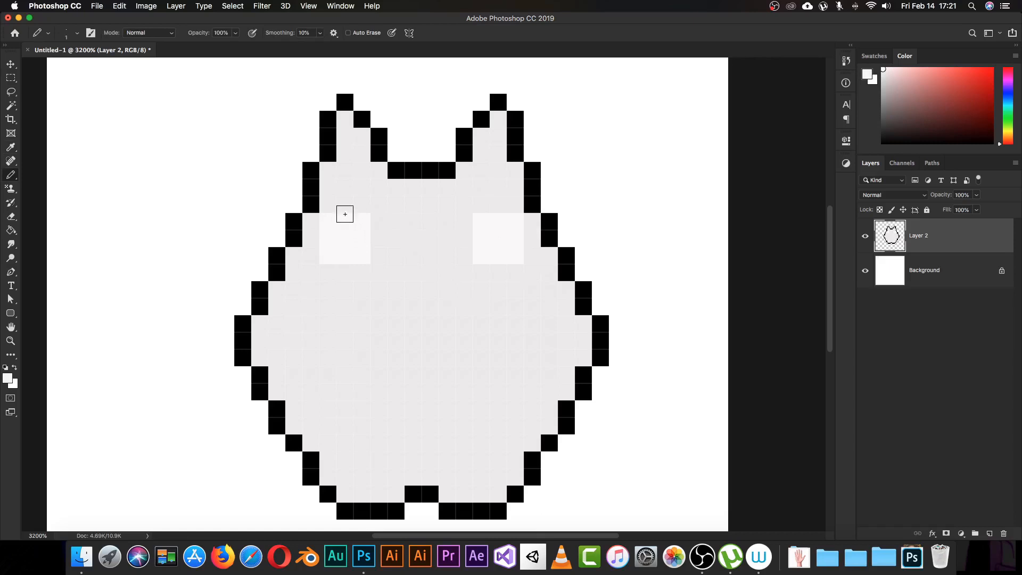
Sample black from the outline and paint a one-pixel pupil in the centre of each eye
key("i")
left_click(314, 195)
key("b")
left_click(344, 238)
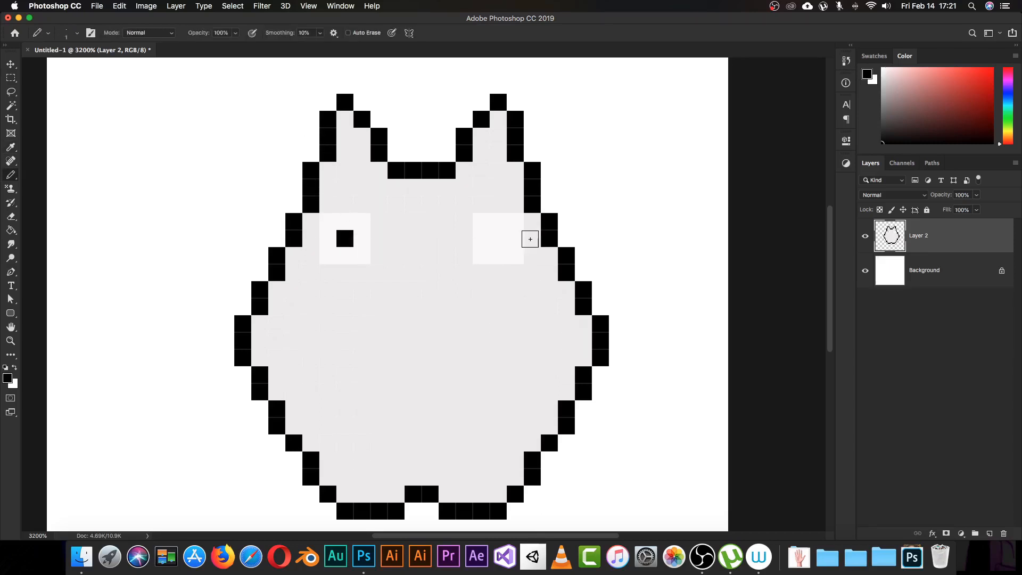
left_click(498, 239)
key("i")
left_click(363, 259)
key("b")
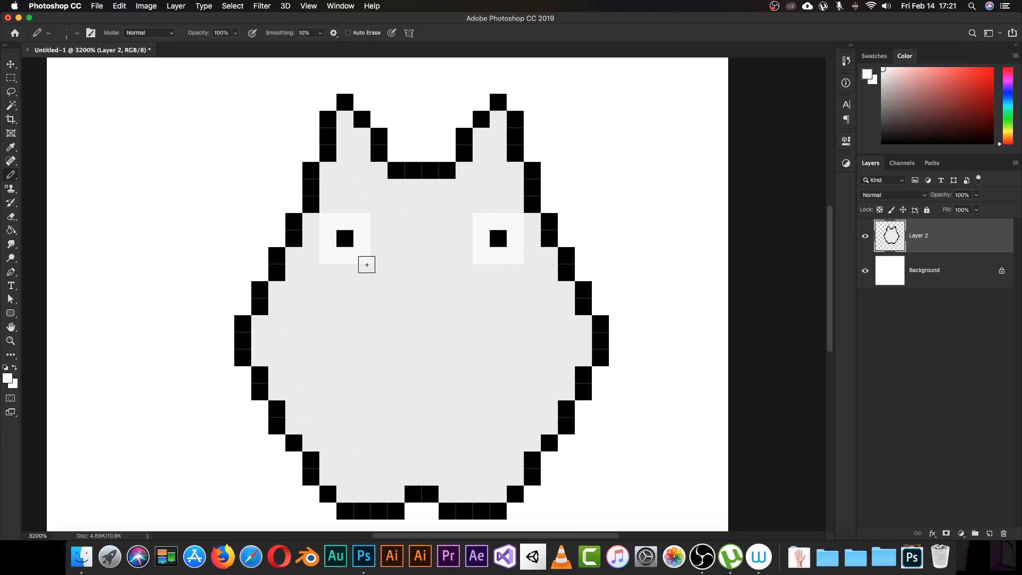
Sample black from a pupil and draw a 2-pixel-wide horizontal nose just below and between the eyes
key("i")
left_click(344, 238)
key("b")
left_click_drag(397, 274, 413, 273)
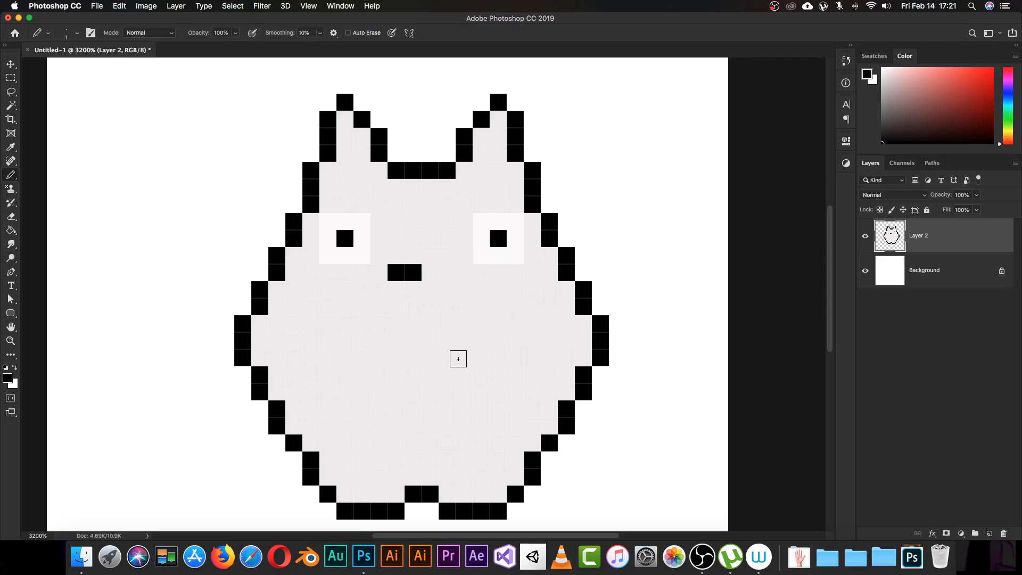
Draw a black 2-pixel-high vertical arm line just inside the widest part of the outline on each side
key("i")
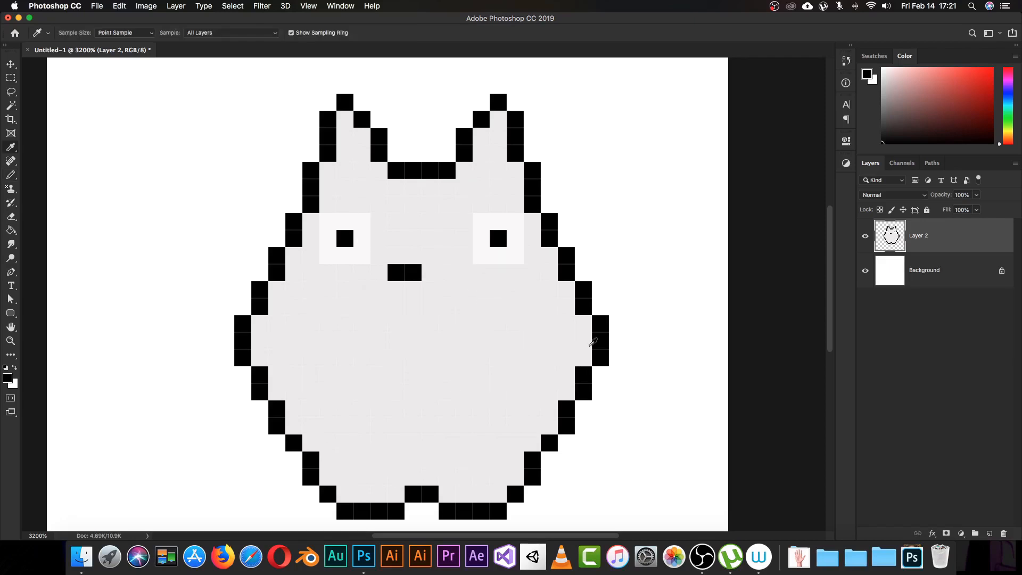
key("b")
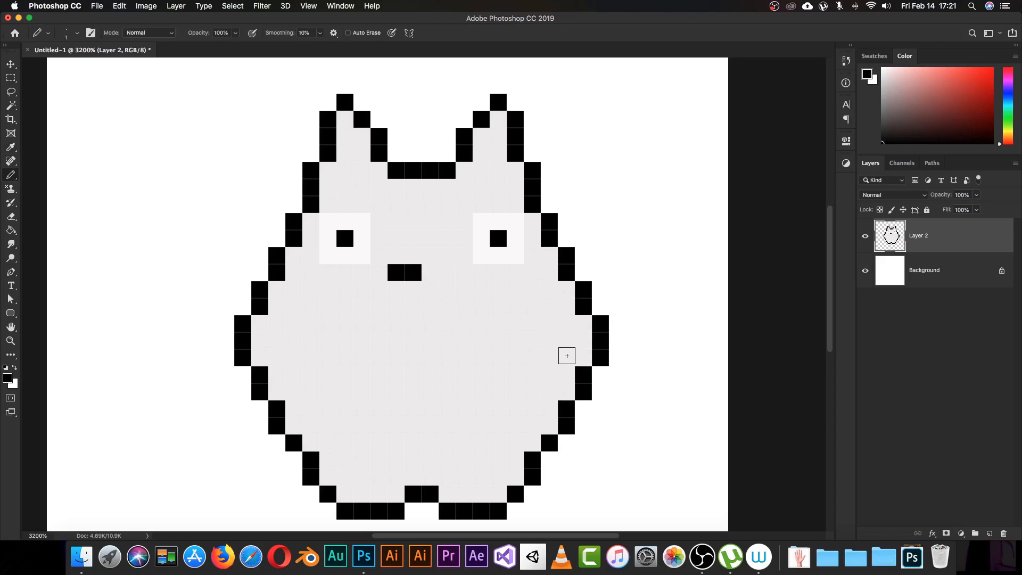
left_click(563, 354)
left_click(565, 341)
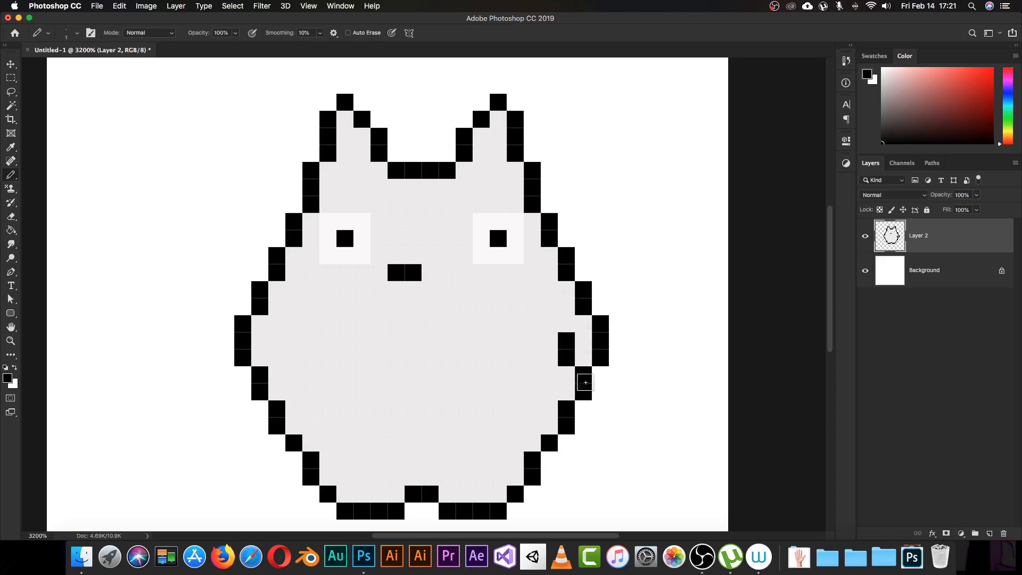
left_click(277, 358)
left_click(276, 340)
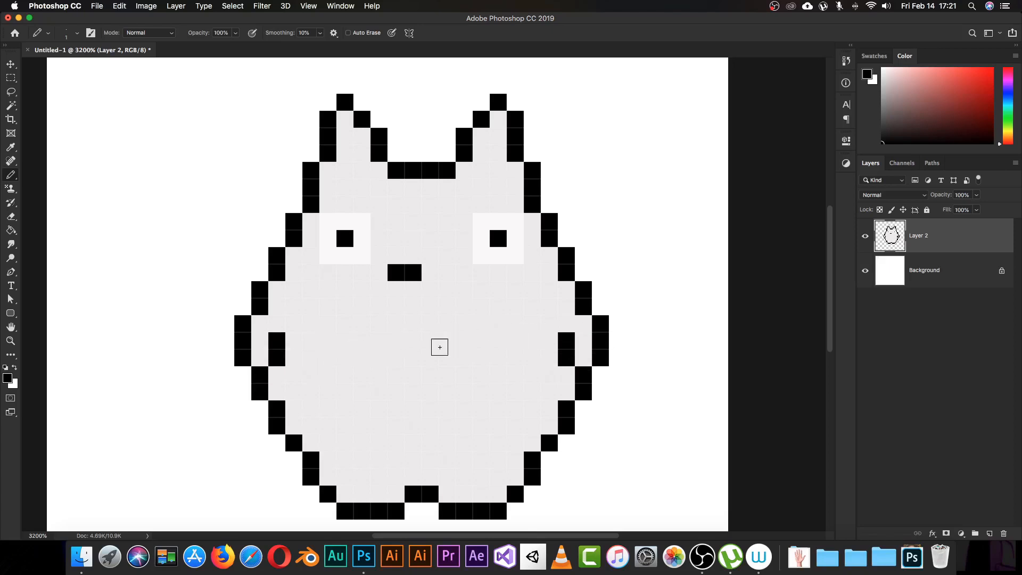
Move the character layer 2 pixels left to centre it horizontally on the canvas
key("super+minus")
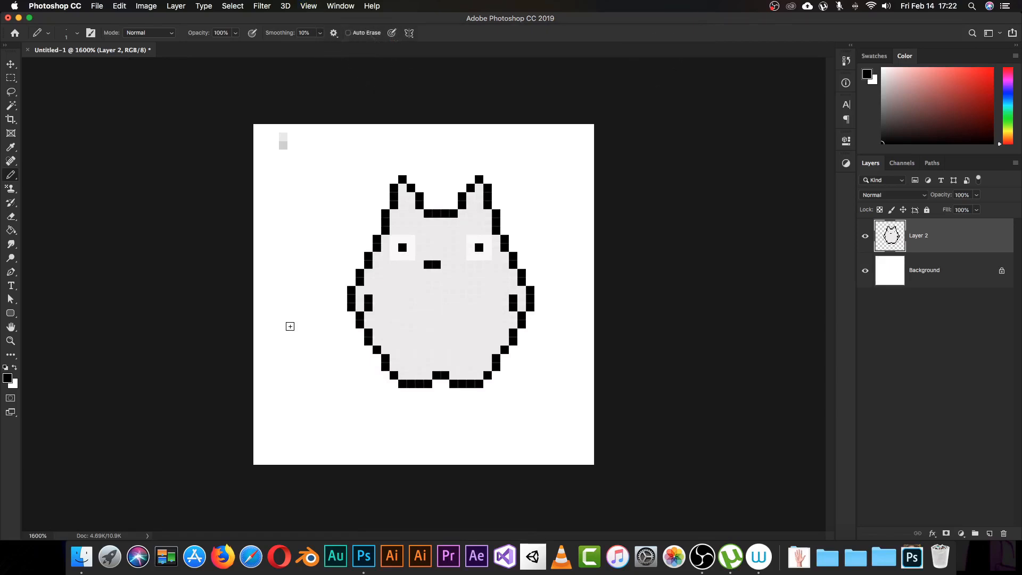
key("v")
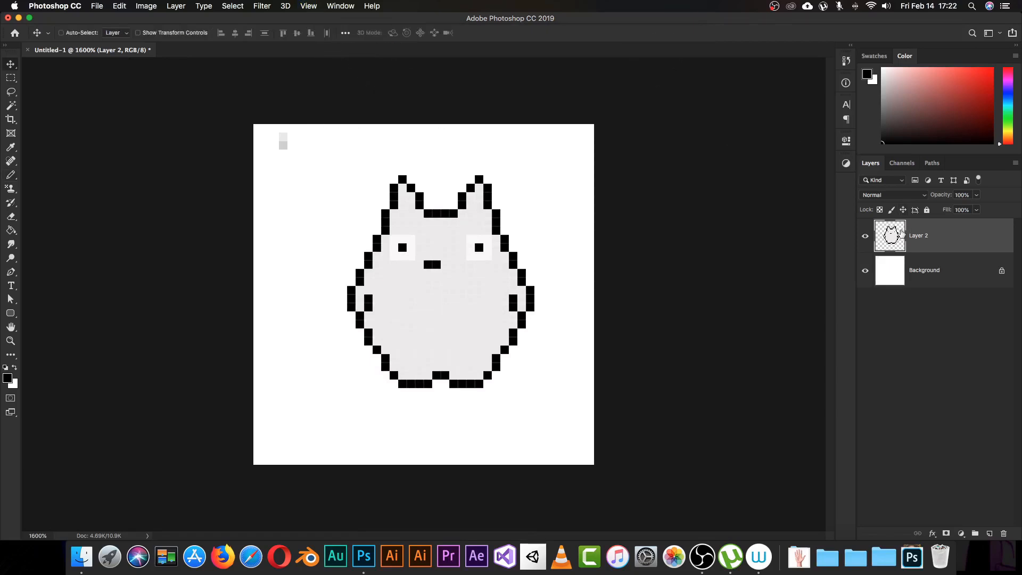
left_click_drag(498, 292, 482, 293)
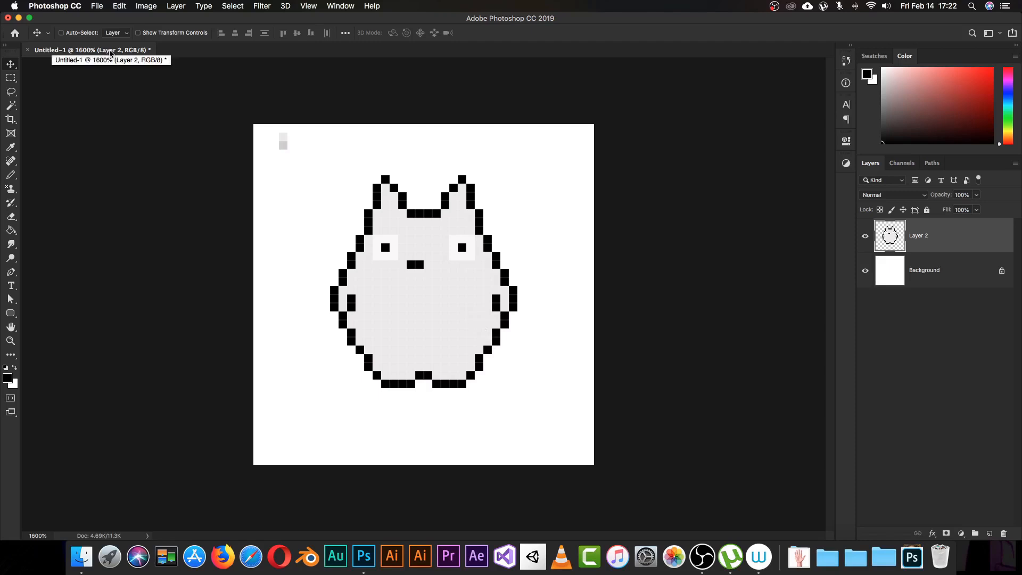
Float the document in its own window and open a second window for Untitled-1
left_click_drag(111, 53, 470, 71)
left_click(353, 6)
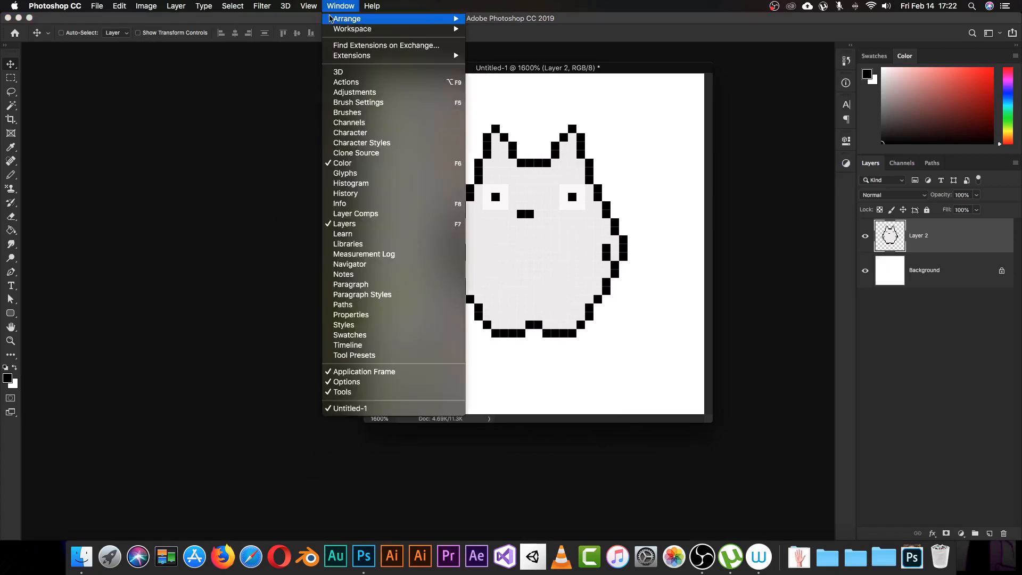
mouse_move(398, 17)
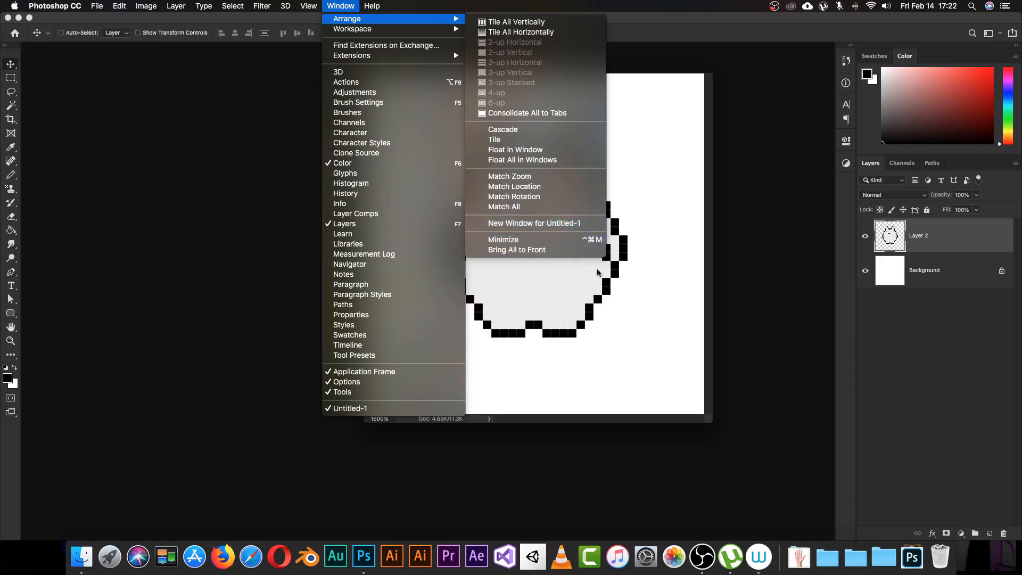
left_click(538, 223)
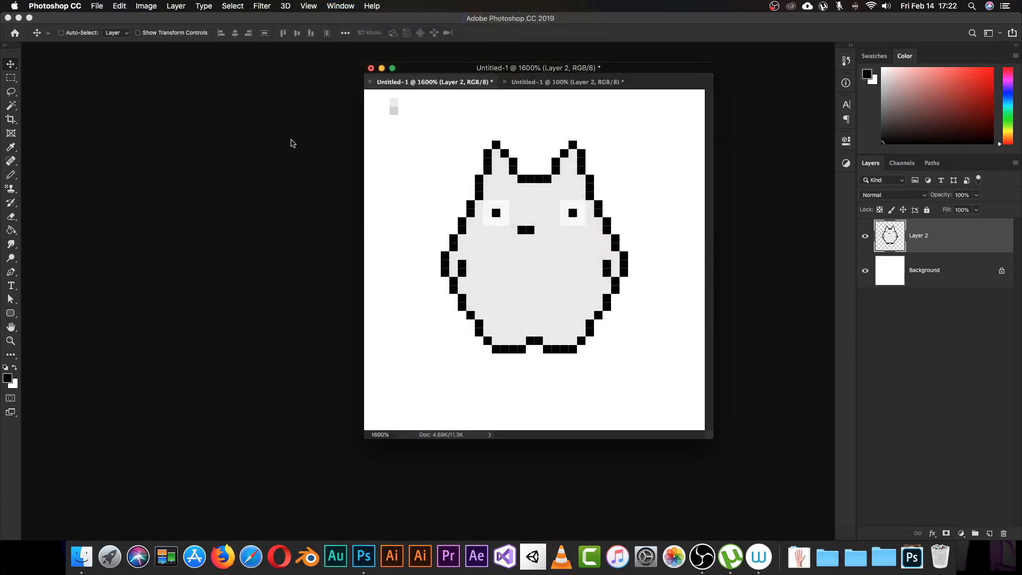
Detach the 100% view into its own window, shrink it to a small preview and enlarge its artwork
left_click_drag(537, 87, 74, 58)
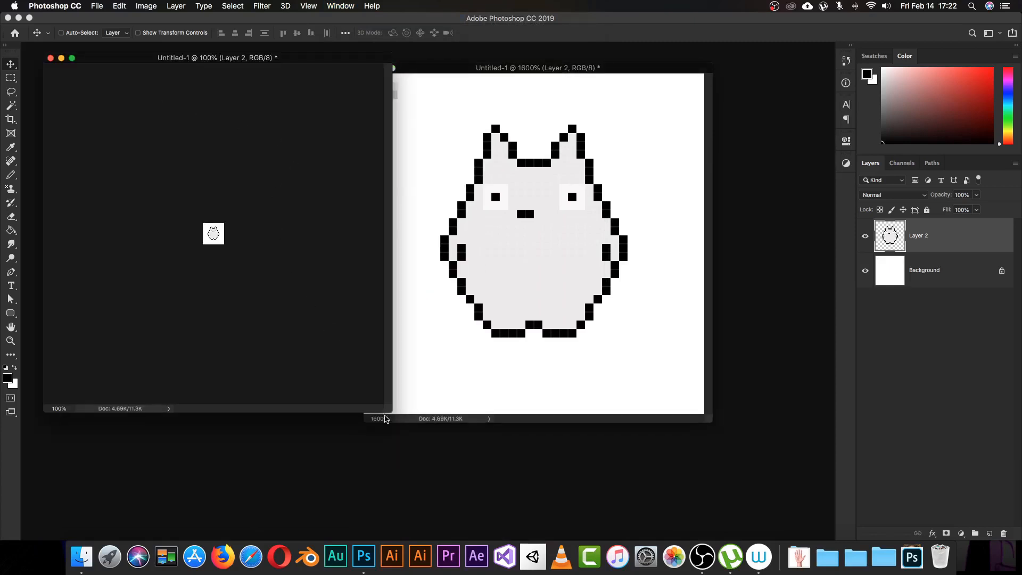
left_click_drag(388, 408, 113, 103)
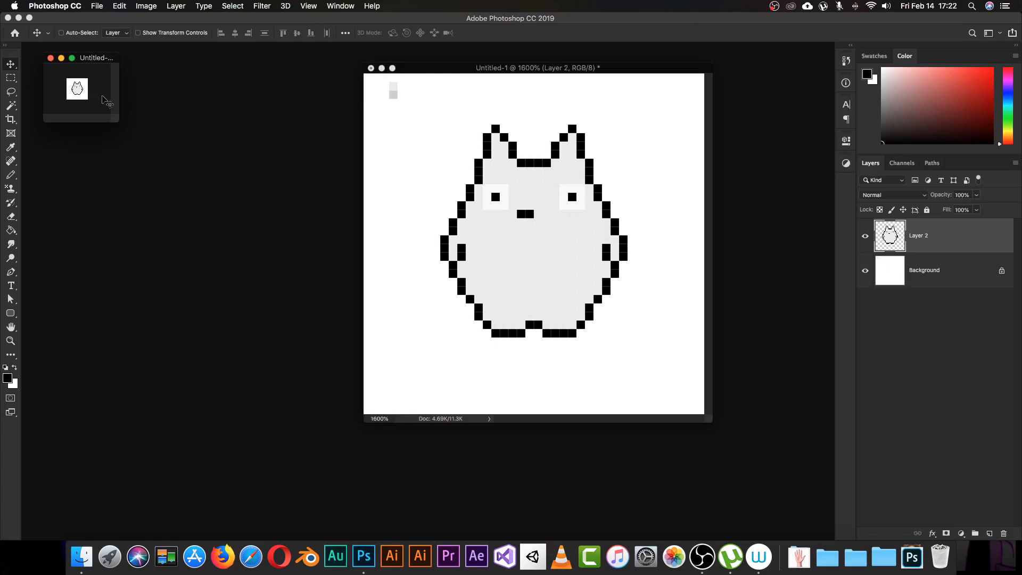
key("super+plus")
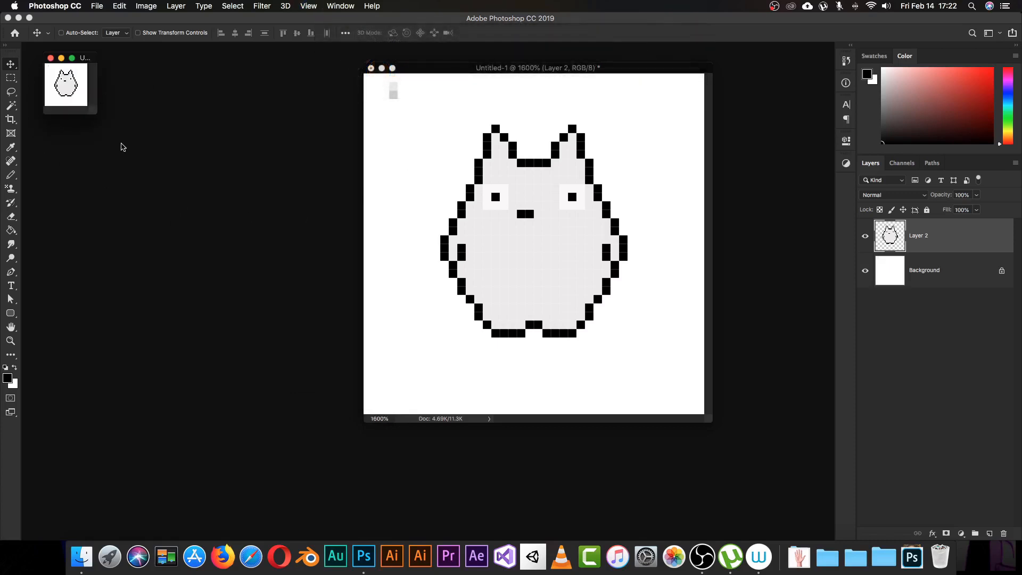
Place the main drawing window beside the small preview, enlarge it and zoom its view to 3200%
left_click_drag(494, 69, 231, 56)
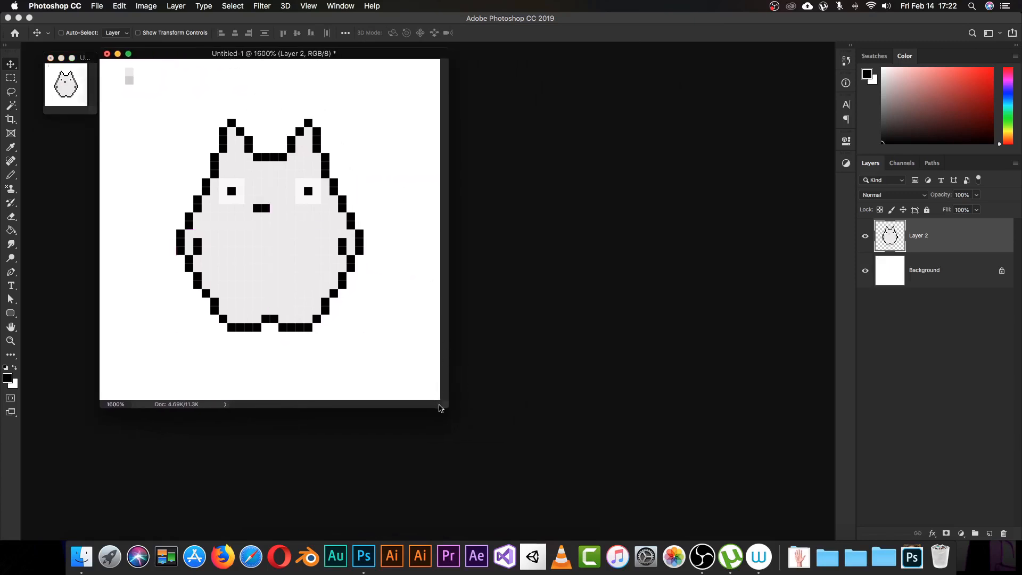
left_click_drag(447, 410, 735, 506)
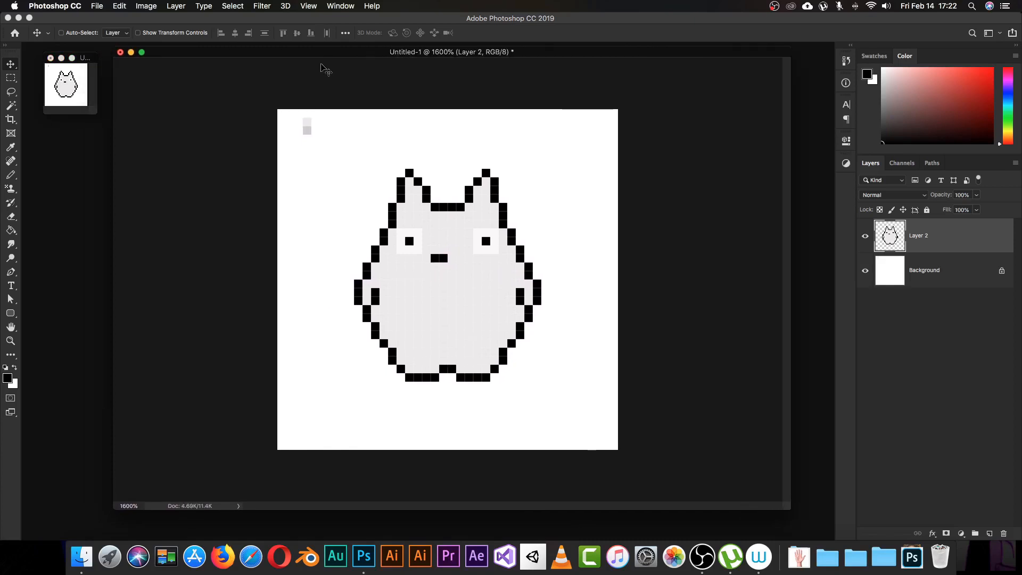
key("super+equal")
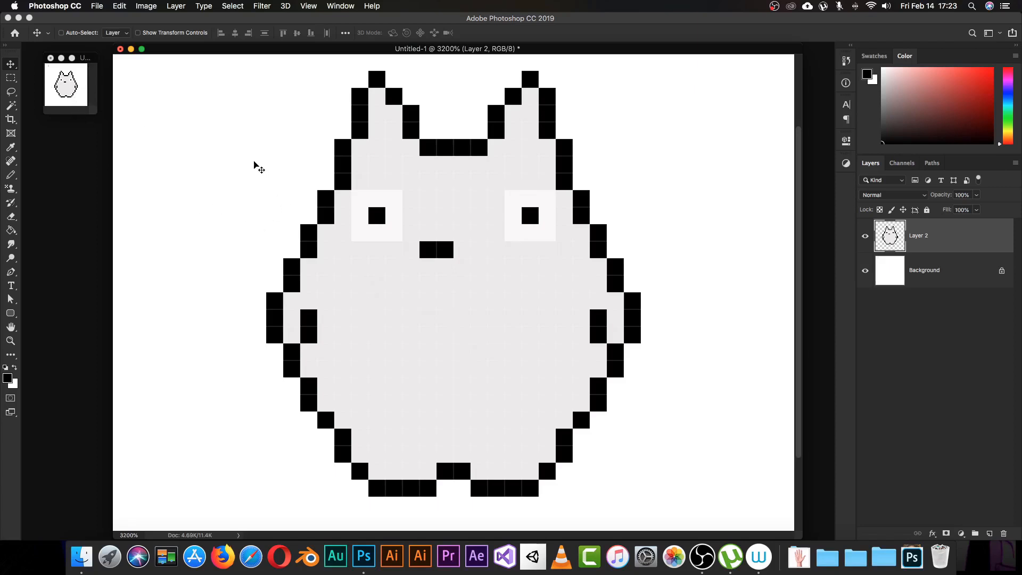
Sample the darker grey swatch above the character, fill the body with it, and return to the Pencil tool
left_click_drag(254, 161, 291, 293)
key("i")
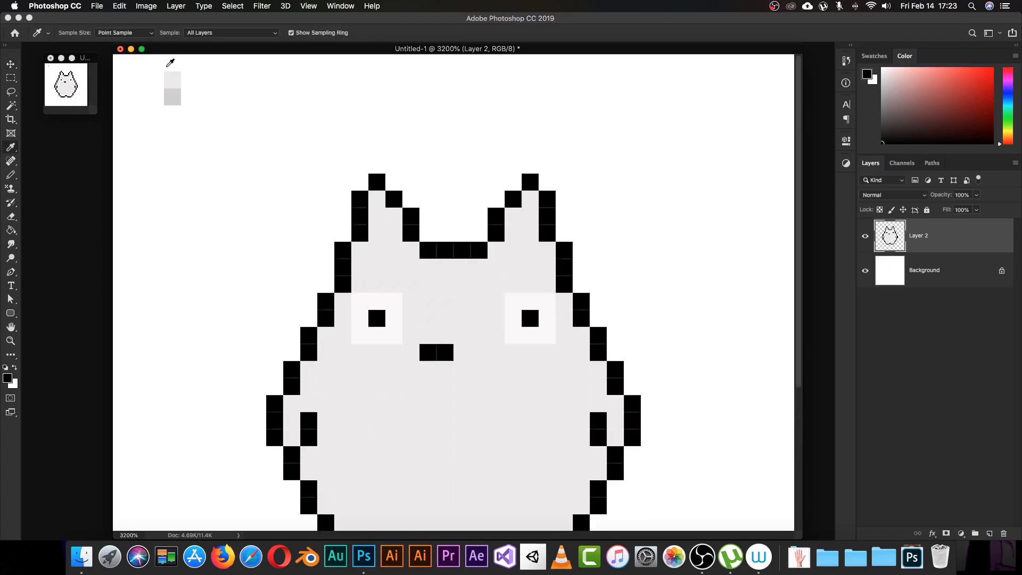
left_click(173, 93)
key("v")
left_click_drag(467, 310, 427, 176)
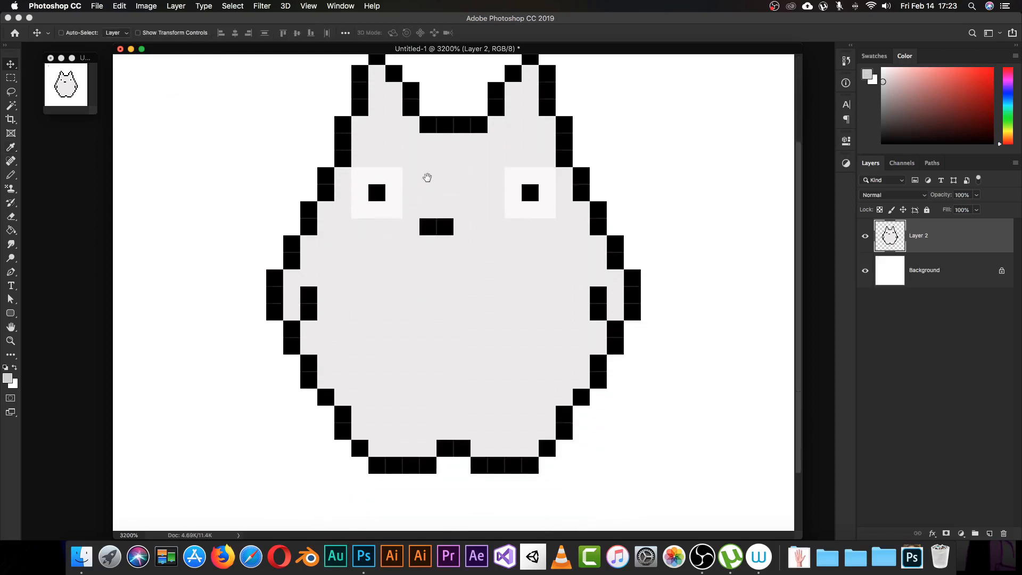
key("g")
left_click(403, 284)
key("b")
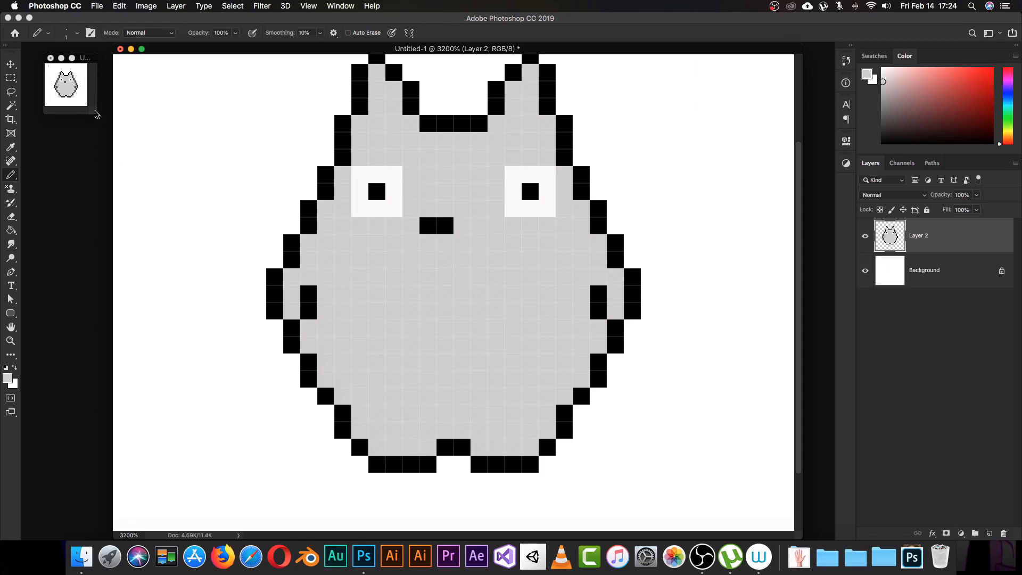
Reposition the small preview window in the workspace corner, enlarge it slightly and magnify its artwork
left_click(73, 109)
mouse_move(43, 56)
left_mouse_down()
mouse_move(21, 40)
mouse_move(24, 48)
left_mouse_up()
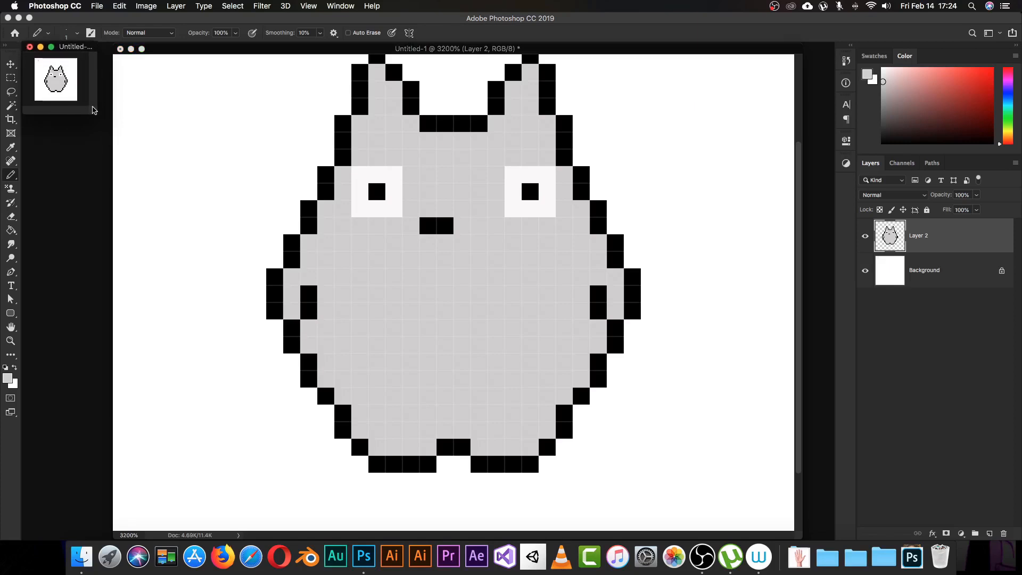
left_click_drag(95, 113, 105, 125)
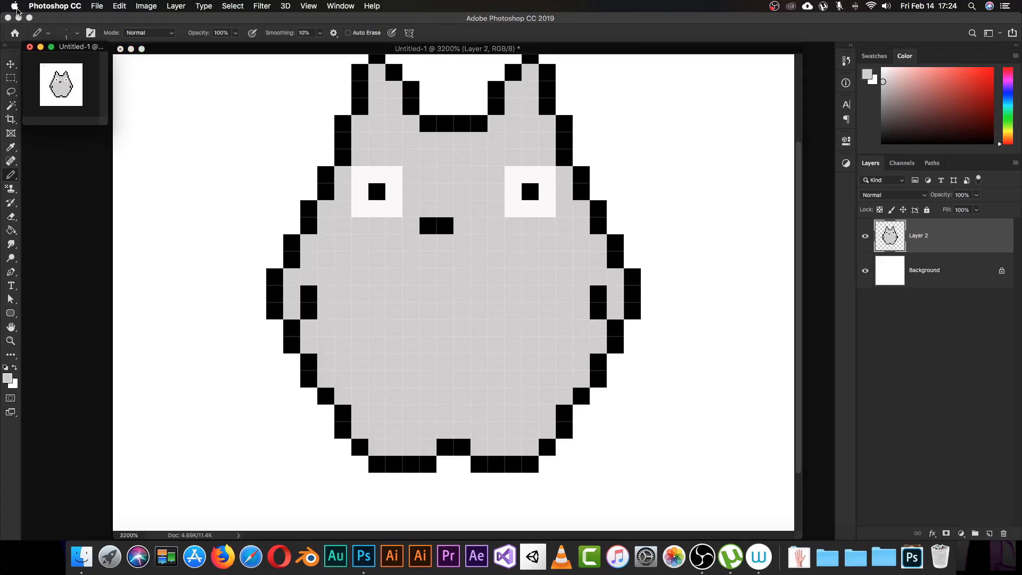
key("super+plus")
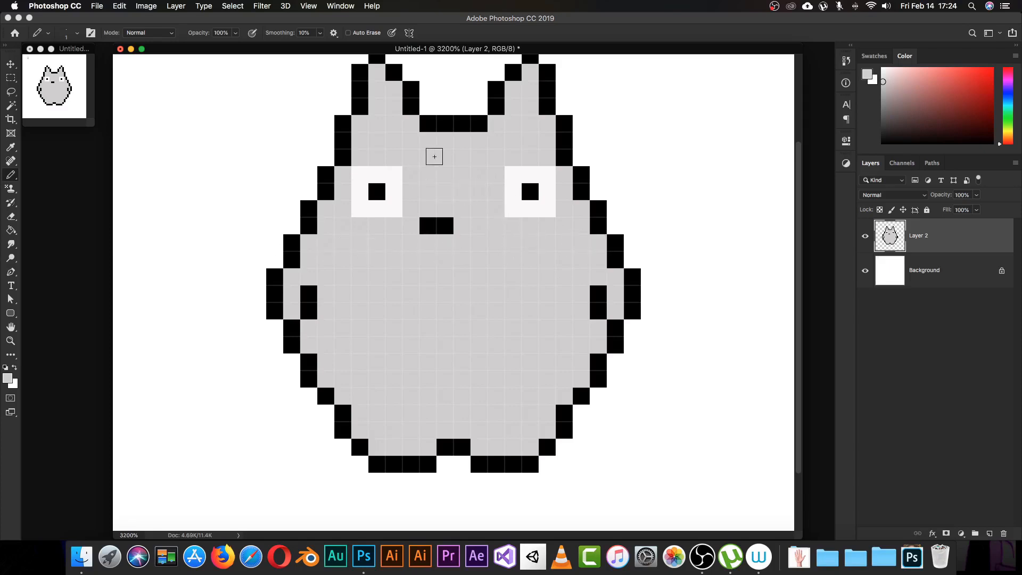
Set the Pencil's foreground colour to a light magenta pink
key("i")
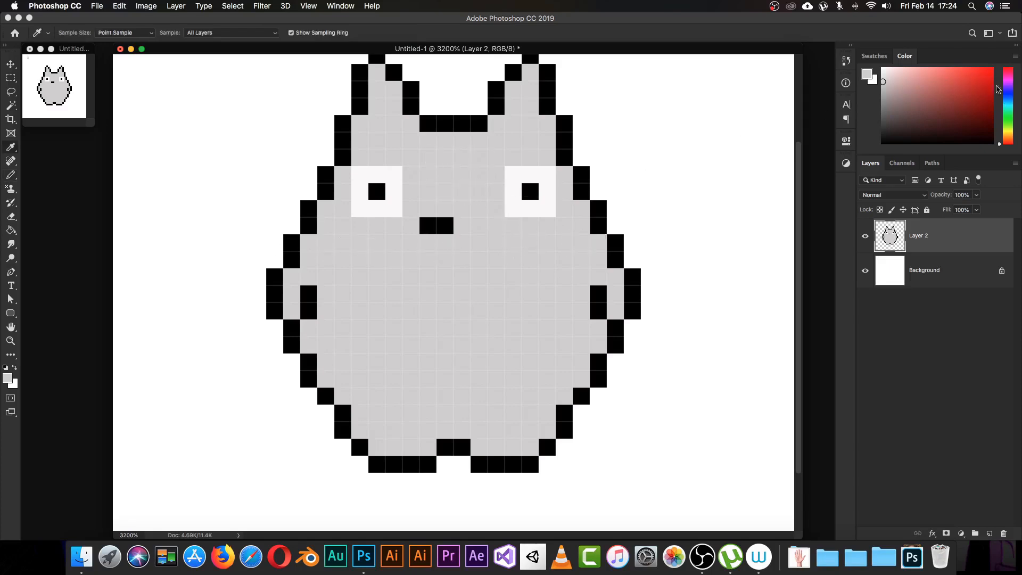
left_click_drag(1007, 84, 1011, 82)
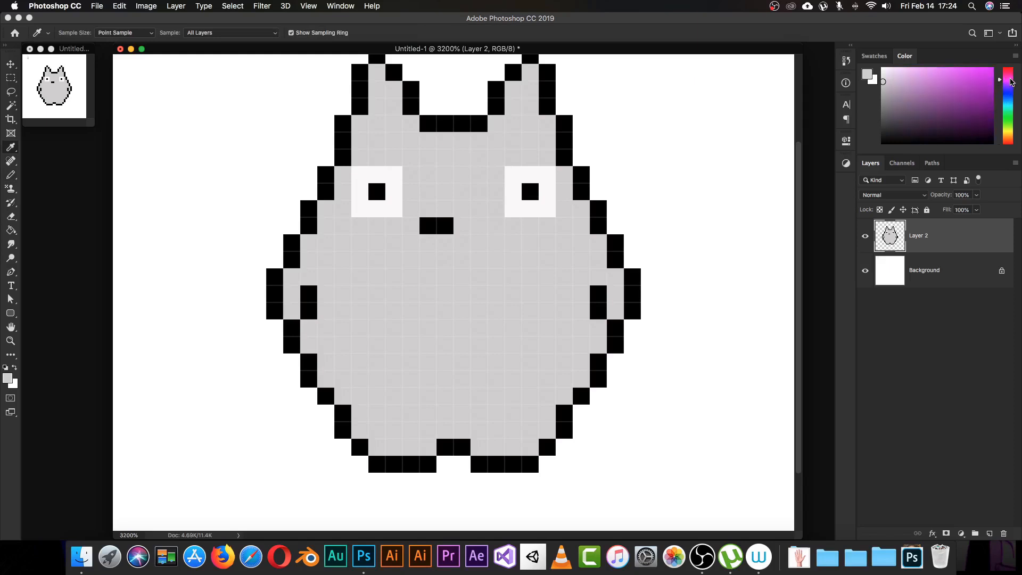
left_click(918, 70)
key("b")
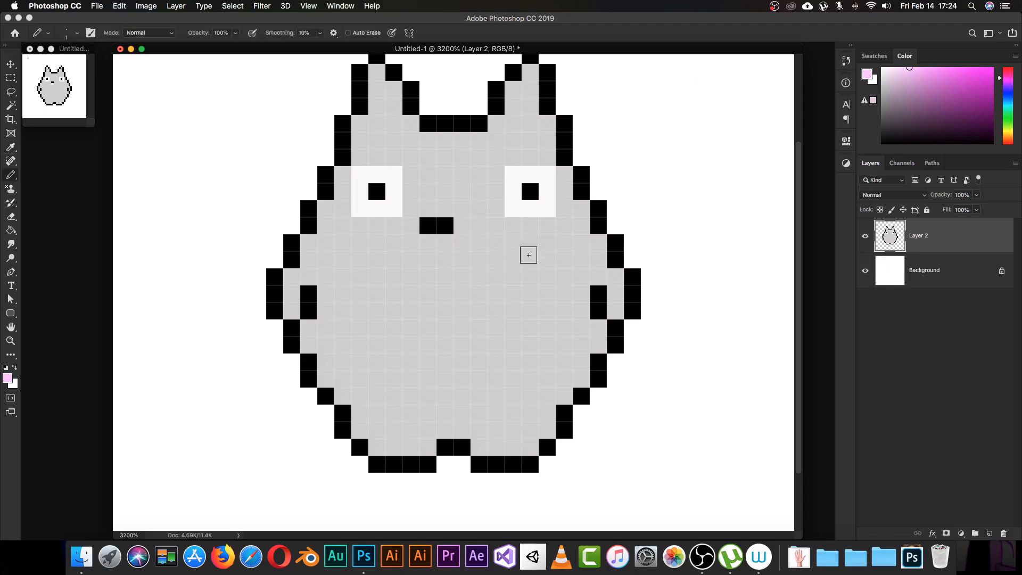
left_click_drag(547, 242, 563, 242)
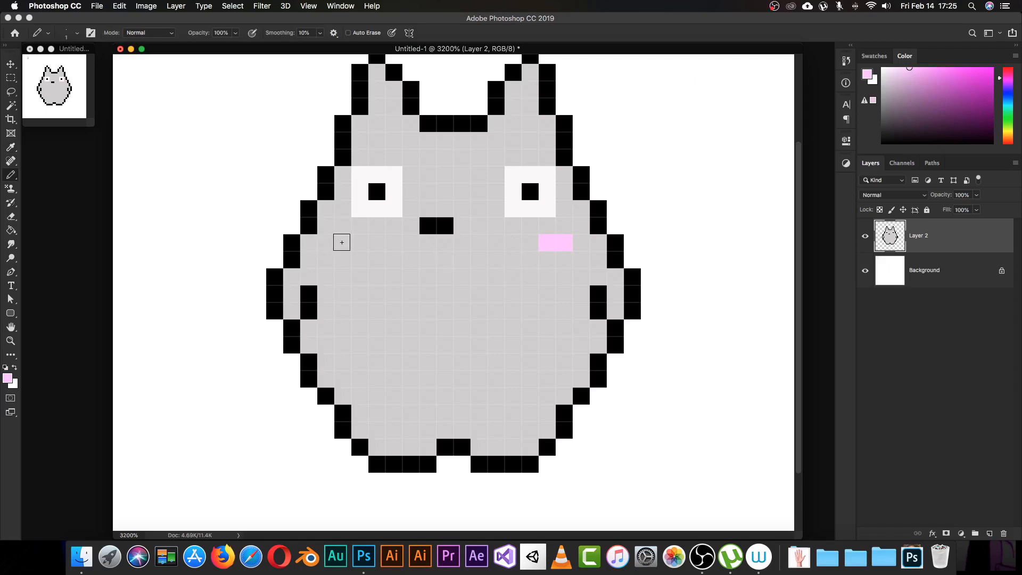
left_click_drag(342, 241, 325, 243)
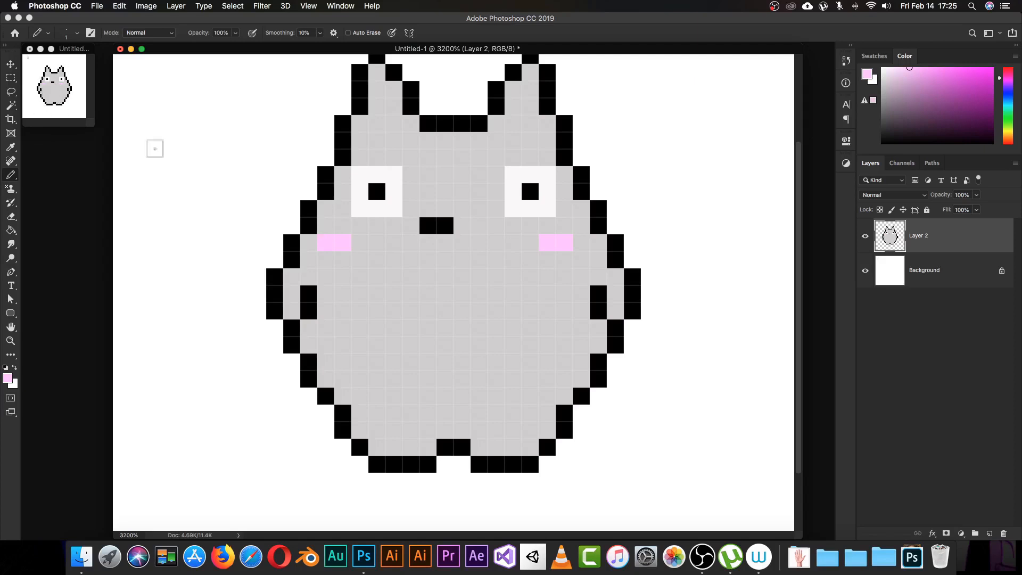
key("super+z")
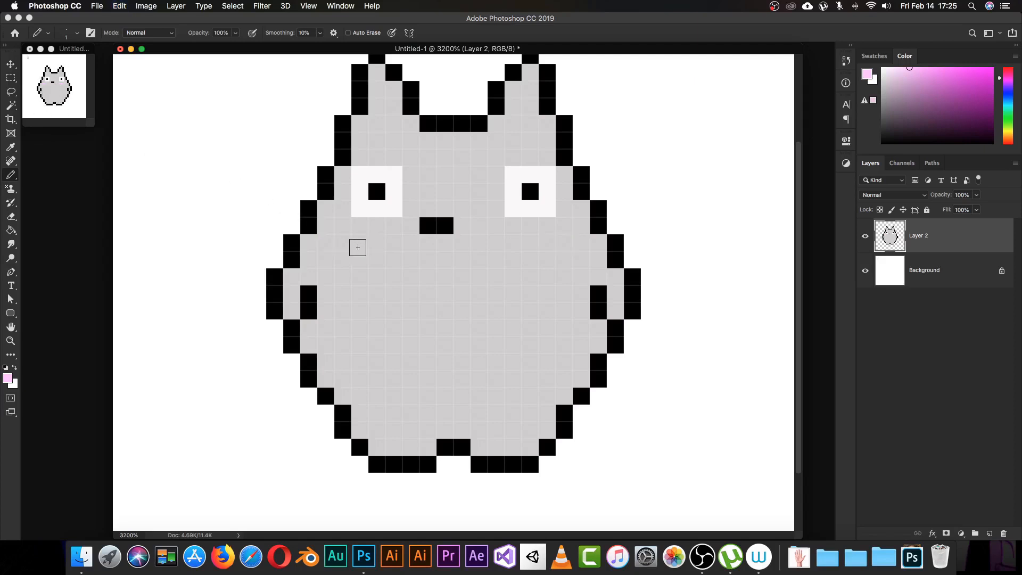
Draw a pink cheek 3 pixels wide and 1 pixel high below each eye, mirrored about the nose
left_click_drag(361, 243, 348, 244)
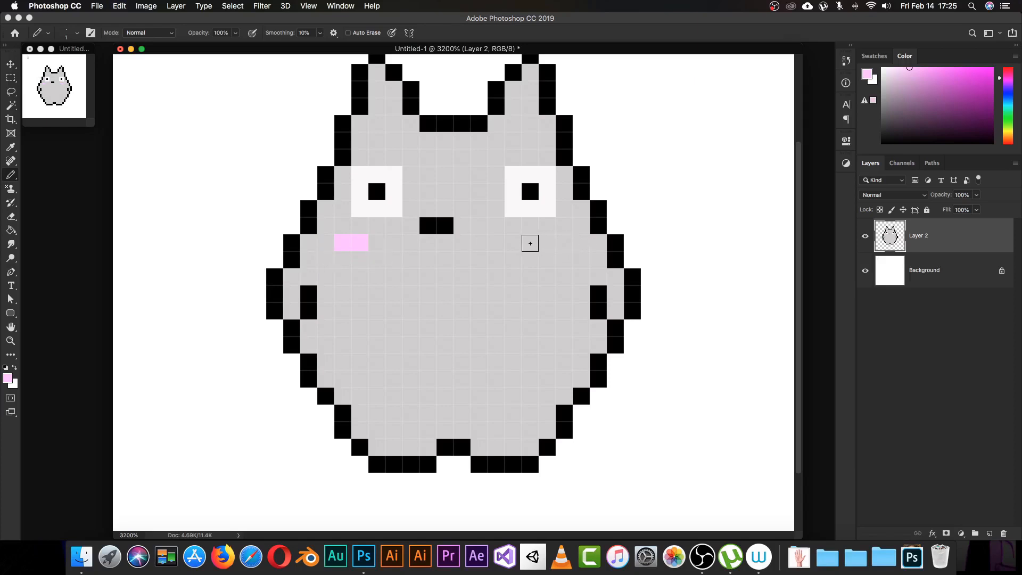
left_click_drag(545, 243, 561, 243)
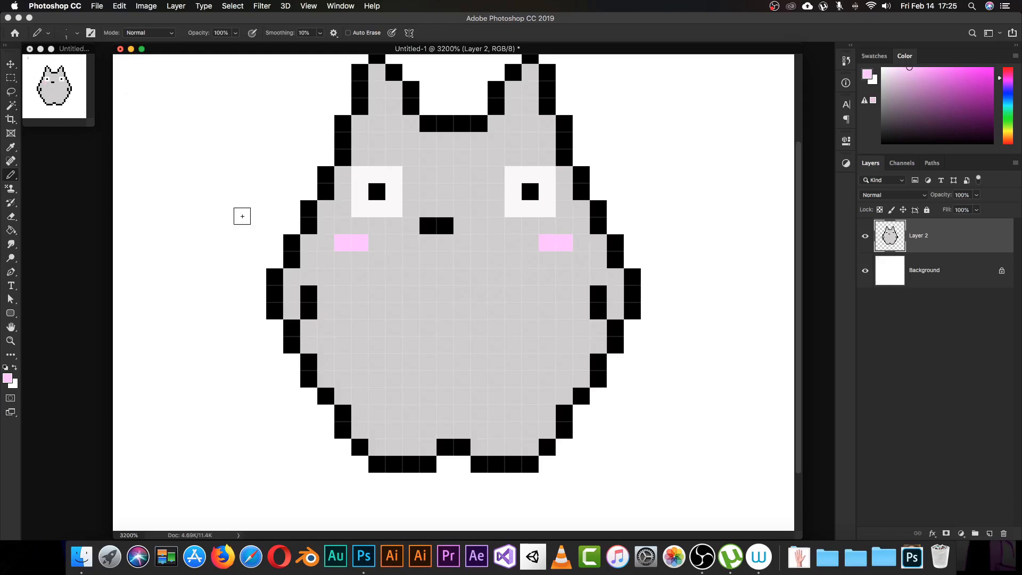
left_click(377, 242)
left_click(529, 243)
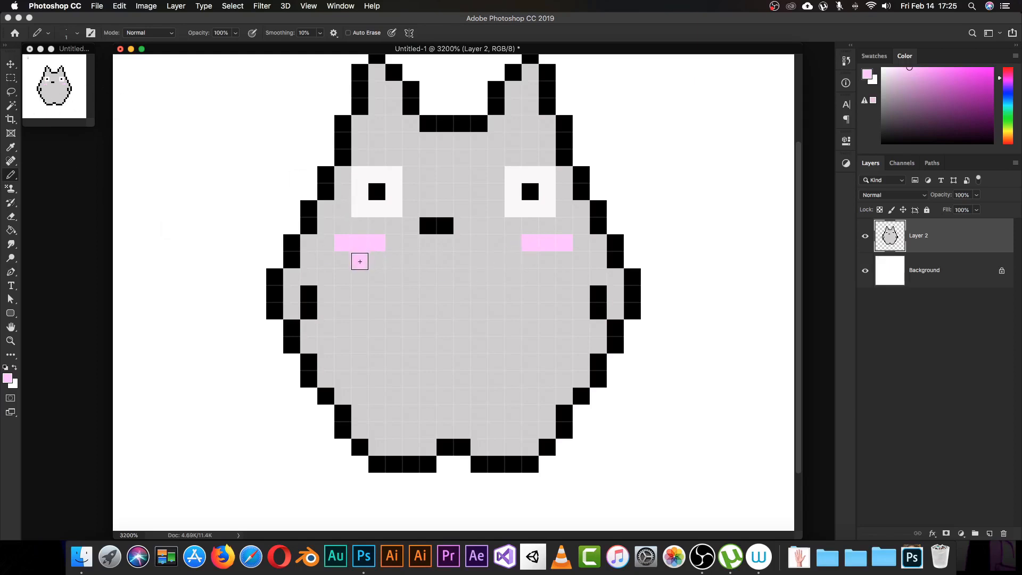
left_click(360, 261)
key("super+z")
Sample the off-white of an eye and draw the belly patch's stepped lower edge with one raised pixel at each end
key("i")
left_click(384, 175)
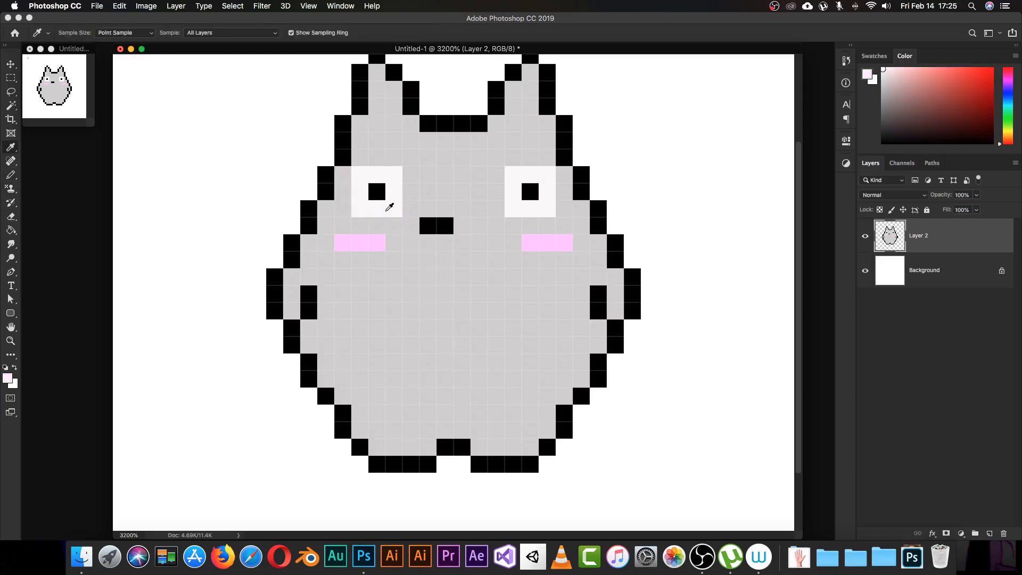
key("b")
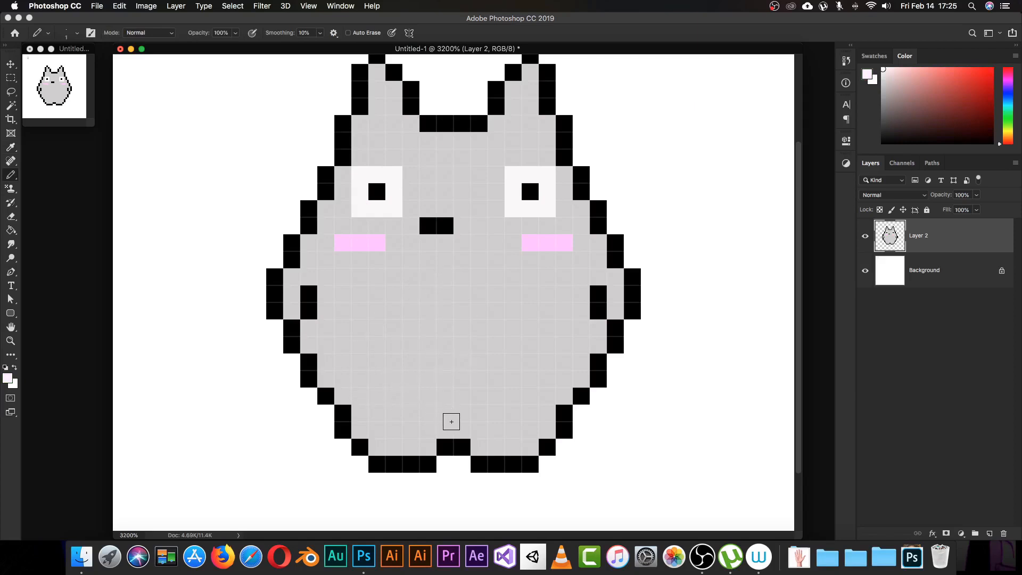
mouse_move(429, 413)
left_mouse_down()
mouse_move(482, 413)
mouse_move(527, 392)
left_mouse_up()
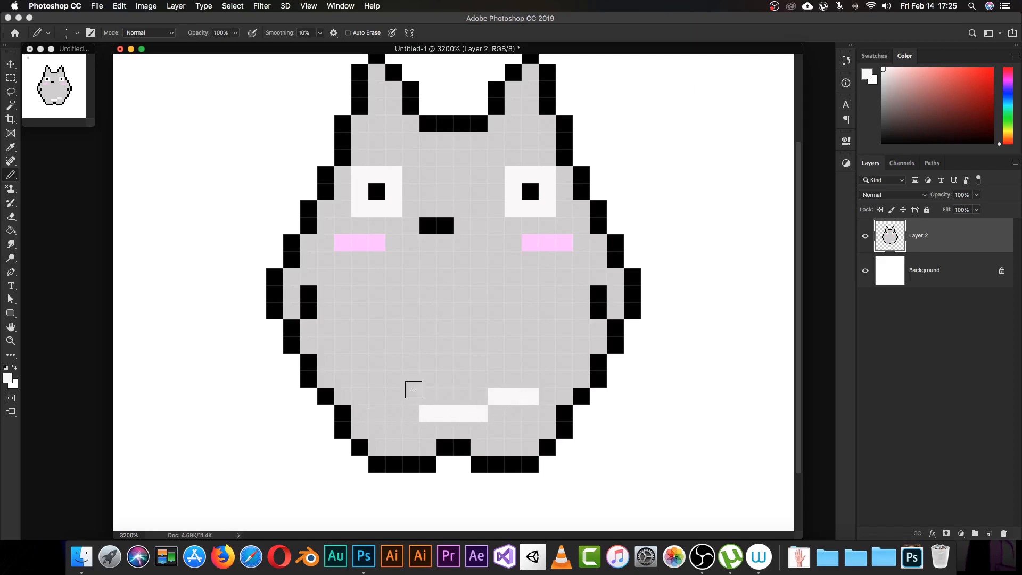
left_click_drag(407, 394, 378, 397)
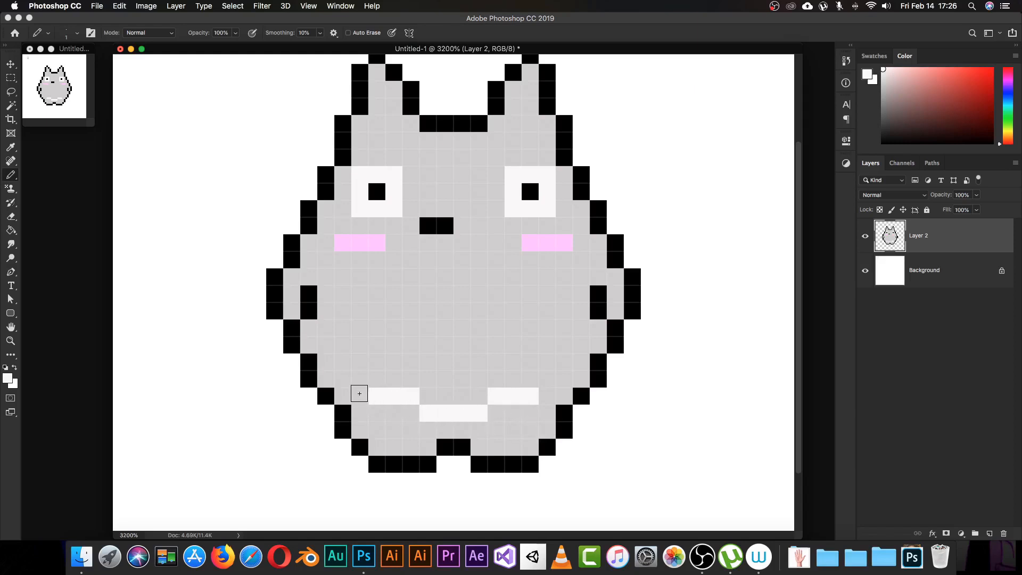
left_click(359, 393)
left_click(342, 380)
left_click(550, 389)
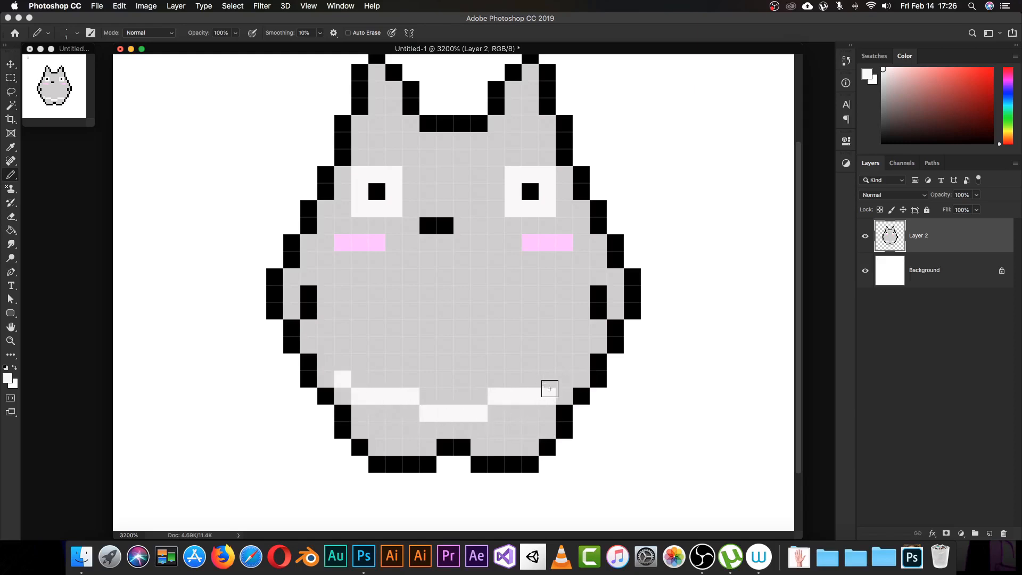
left_click(564, 379)
Draw the belly patch's off-white side edges rising vertically and stepping inward symmetrically to just below the nose
mouse_move(565, 362)
left_mouse_down()
mouse_move(563, 333)
mouse_move(513, 279)
left_mouse_up()
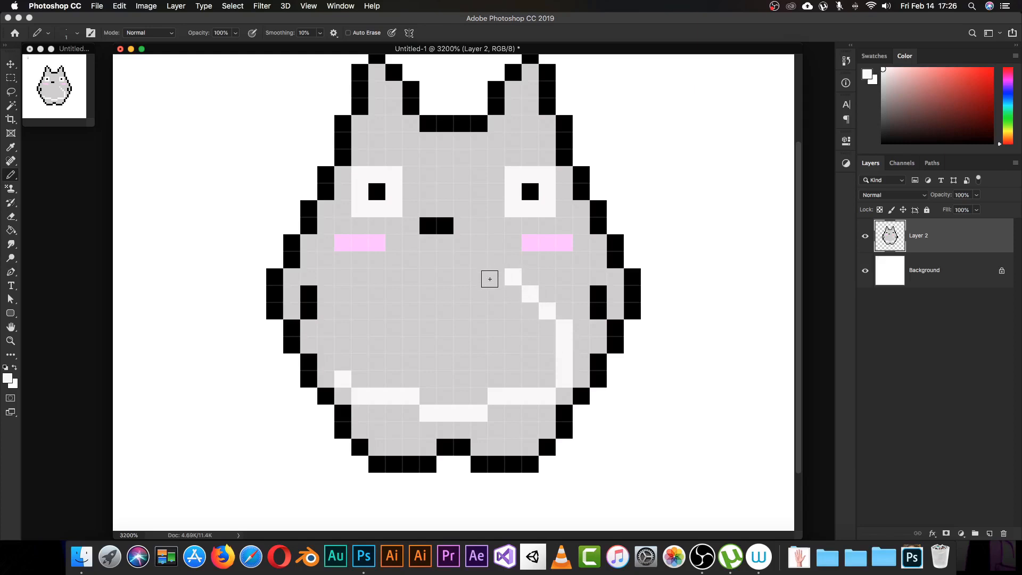
left_click(490, 278)
left_click(473, 260)
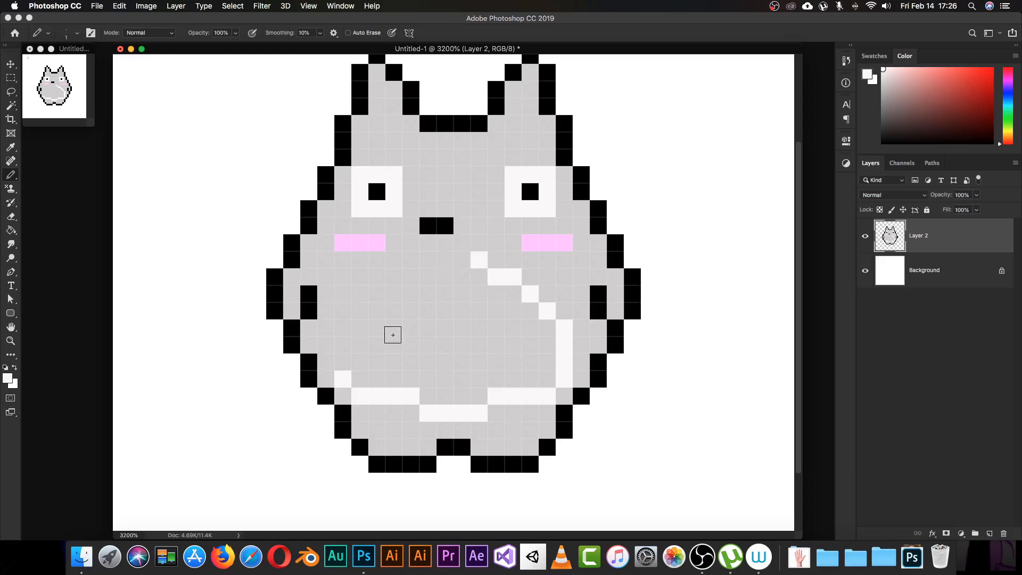
left_click_drag(341, 362, 346, 334)
left_click(359, 312)
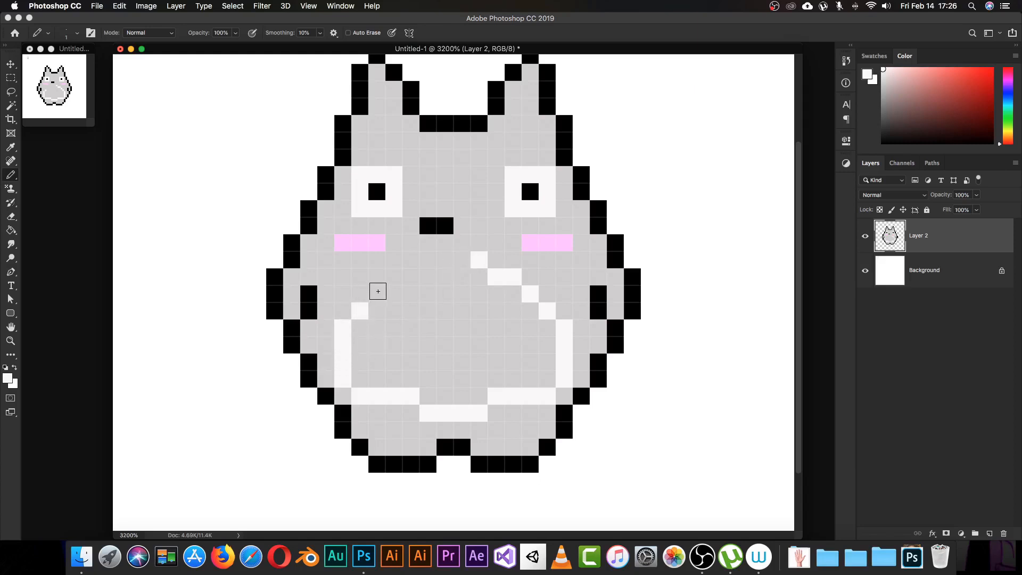
left_click(376, 292)
left_click(394, 275)
left_click_drag(399, 274, 426, 276)
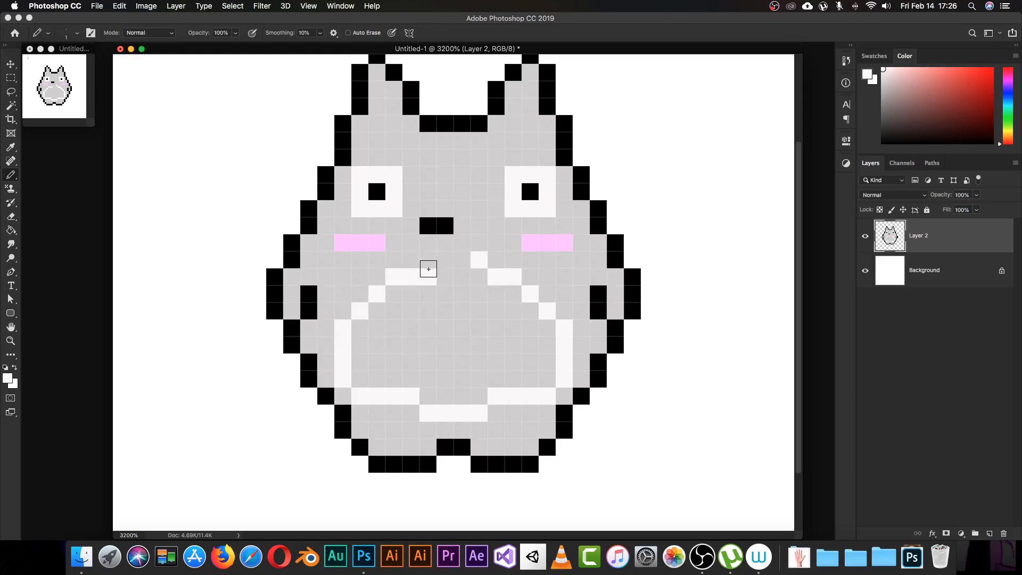
key("super+z")
left_click(427, 259)
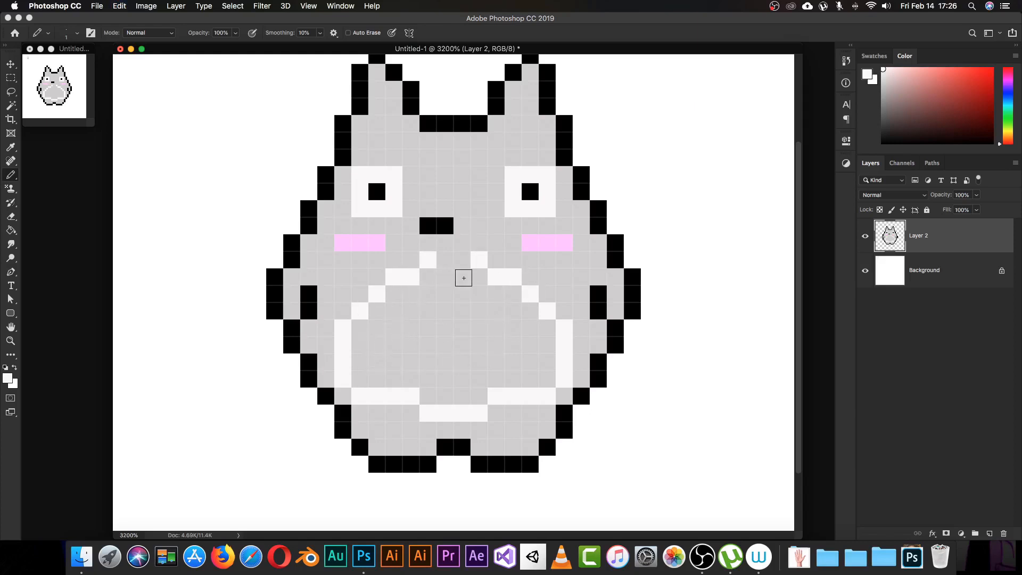
Close the gap at the top of the belly outline and fill its interior with the same off-white
left_click_drag(466, 259, 444, 259)
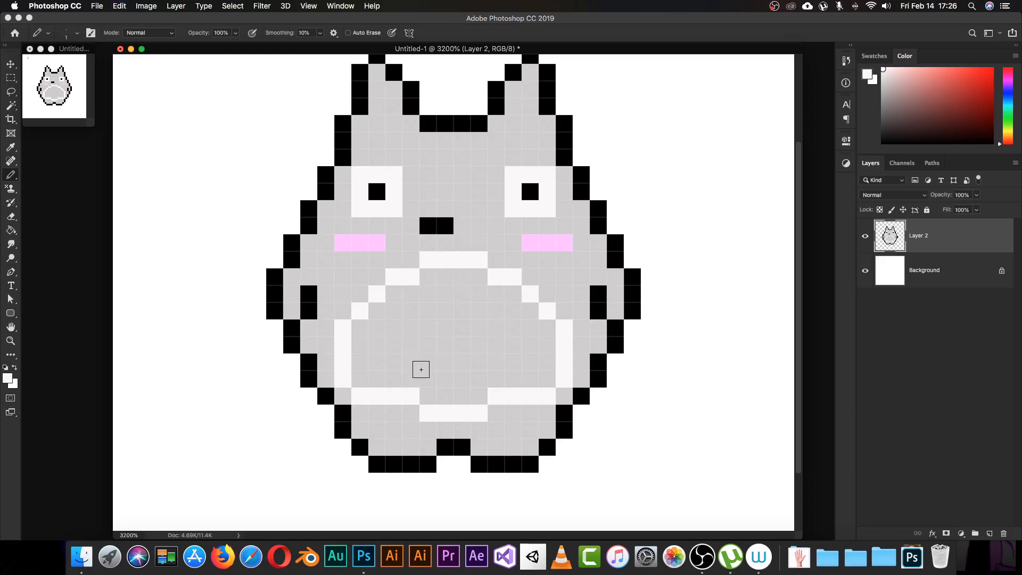
mouse_move(360, 362)
left_mouse_down()
mouse_move(365, 311)
mouse_move(437, 274)
mouse_move(479, 278)
mouse_move(530, 319)
mouse_move(542, 345)
mouse_move(547, 332)
mouse_move(547, 376)
mouse_move(532, 351)
mouse_move(500, 383)
mouse_move(438, 393)
mouse_move(358, 375)
mouse_move(392, 352)
mouse_move(403, 319)
mouse_move(437, 287)
mouse_move(482, 310)
mouse_move(483, 299)
mouse_move(431, 332)
mouse_move(423, 316)
mouse_move(410, 362)
mouse_move(425, 377)
mouse_move(502, 369)
mouse_move(518, 339)
mouse_move(471, 324)
mouse_move(440, 344)
mouse_move(450, 359)
mouse_move(444, 345)
mouse_move(481, 340)
left_mouse_up()
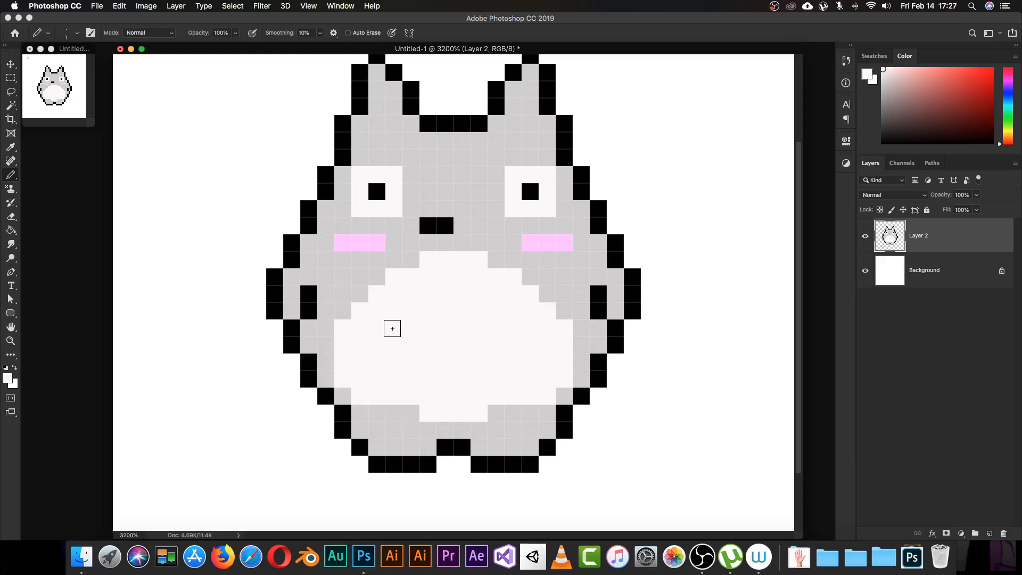
Sample the body grey and draw three chevron marks of three pixels each in a row across the lower belly
key("i")
left_click(347, 273)
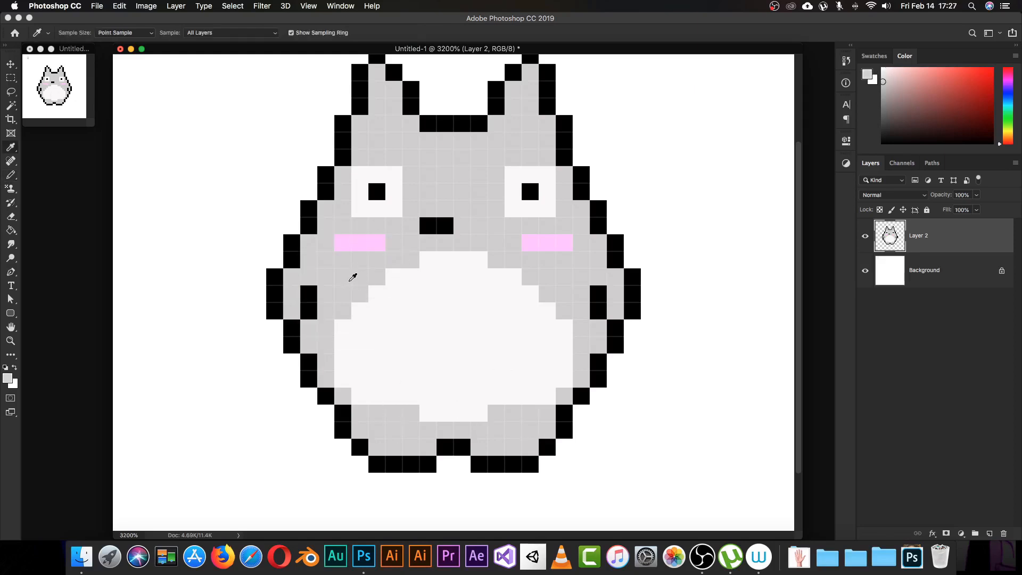
key("b")
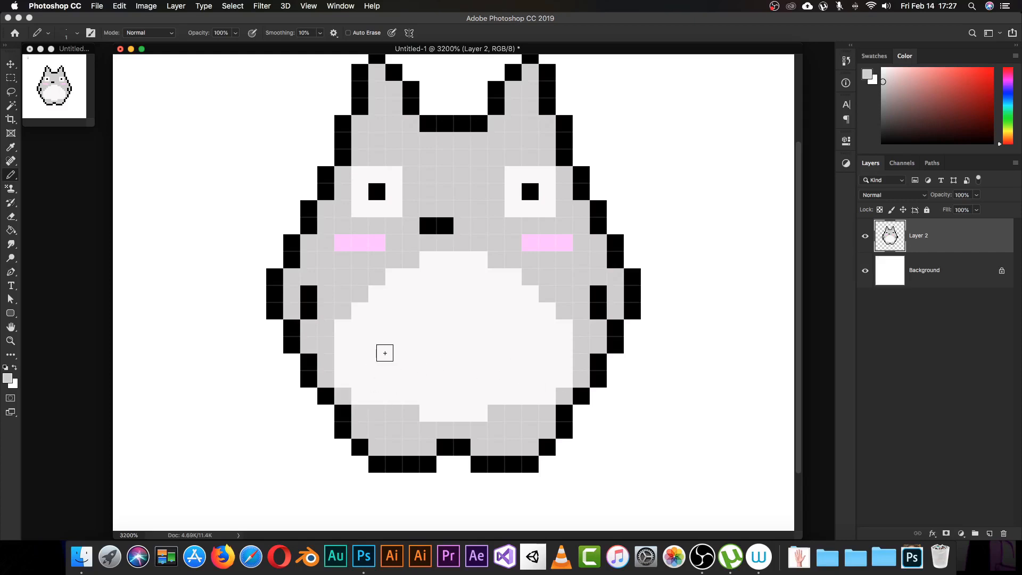
left_click(358, 361)
left_click(377, 345)
left_click(394, 361)
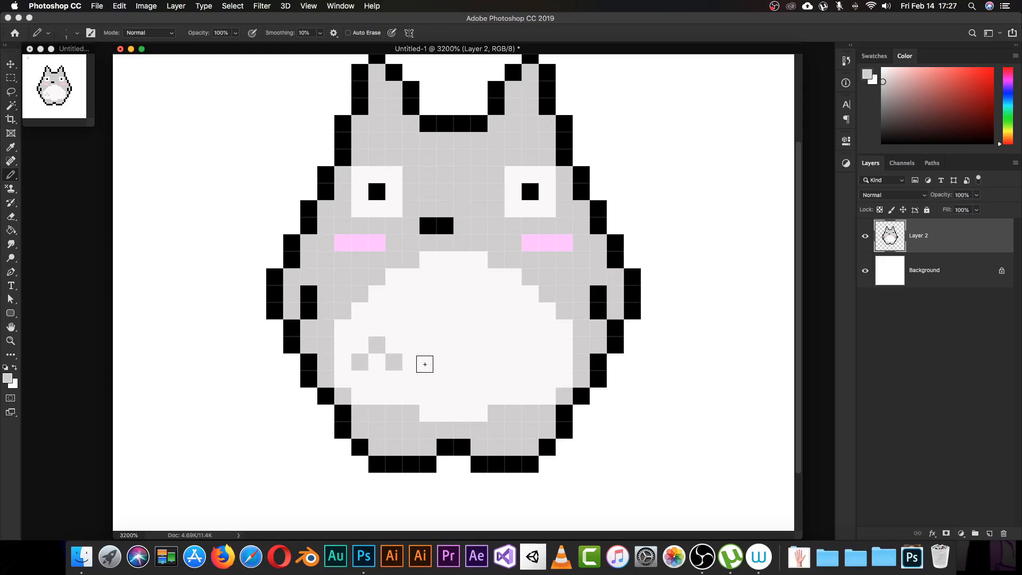
left_click(428, 362)
left_click(445, 345)
left_click(461, 360)
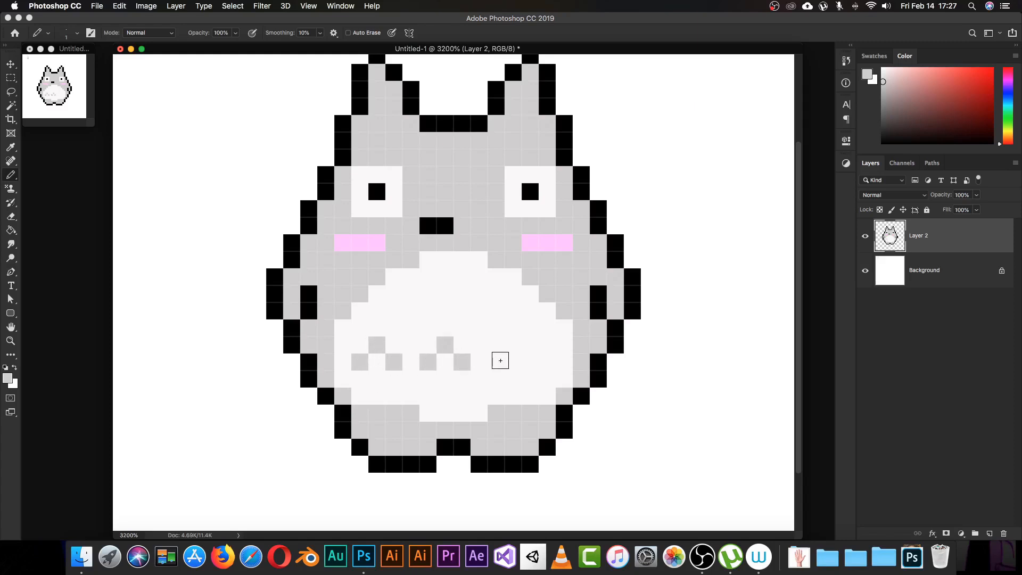
left_click(496, 361)
left_click(513, 345)
left_click(530, 362)
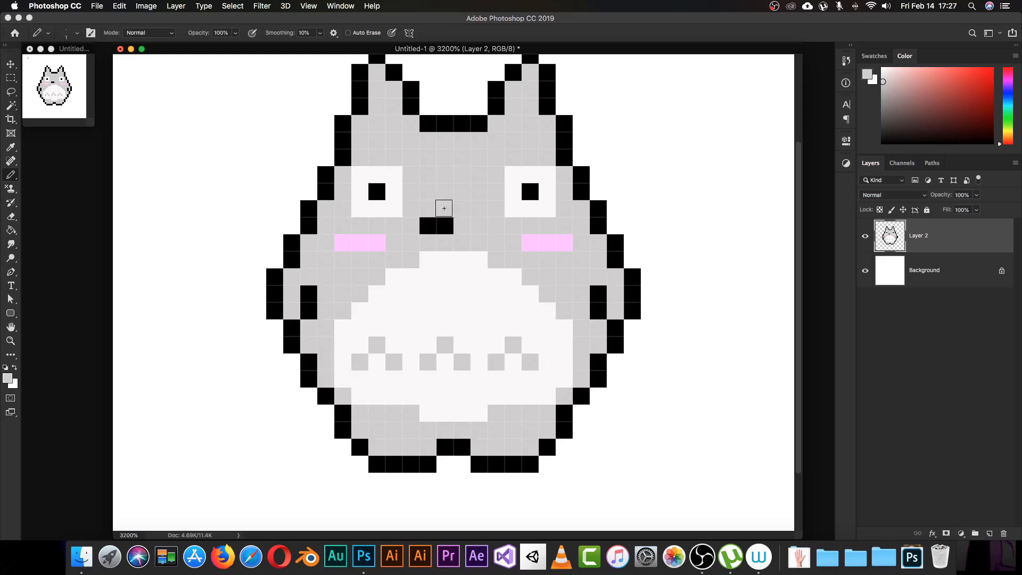
Darken the body grey to 80% brightness and draw a four-pixel smile-shaped mark on the upper belly
key("i")
key("b")
left_click(7, 379)
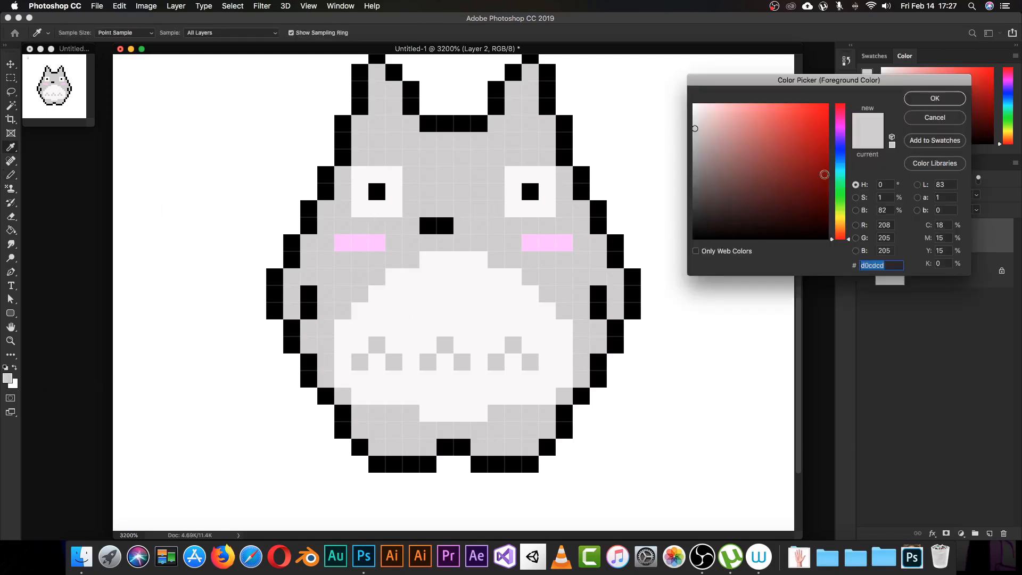
left_click(883, 210)
key("Return")
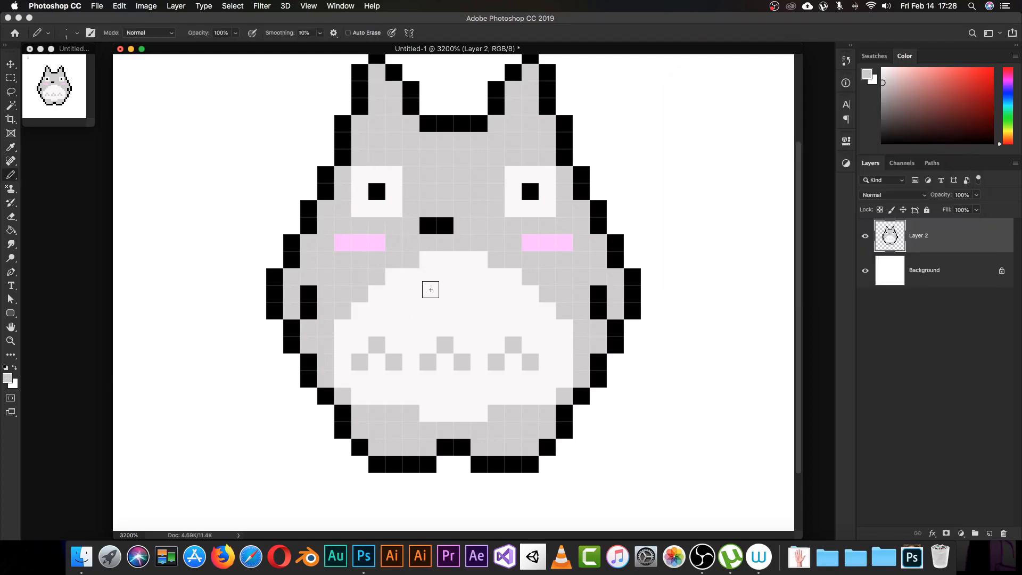
left_click(431, 290)
left_click(478, 293)
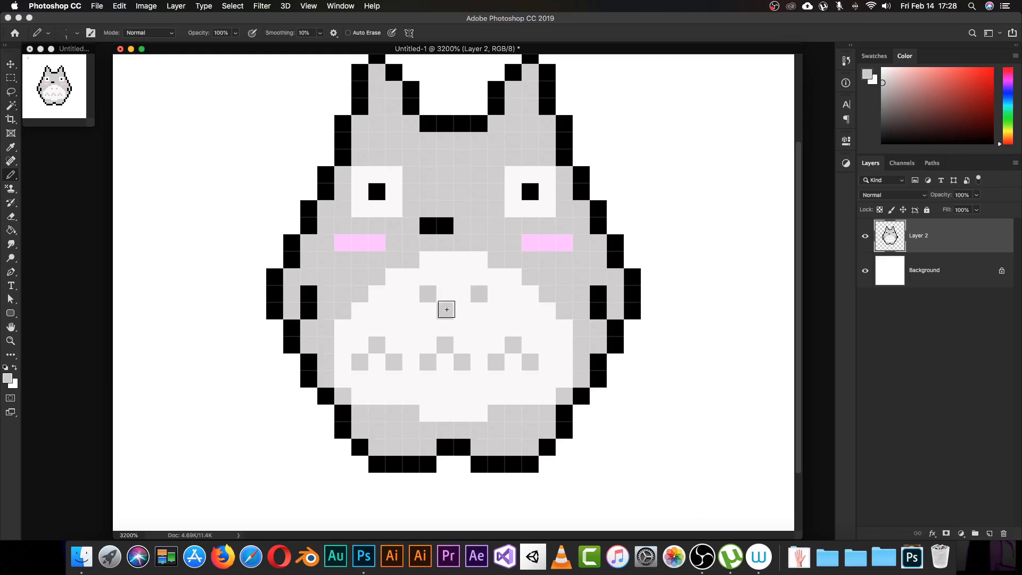
left_click_drag(447, 309, 463, 310)
Set the foreground grey to 75% brightness and paint the four-pixel smile-shaped mark on the upper belly with it
left_click(8, 378)
left_click(883, 210)
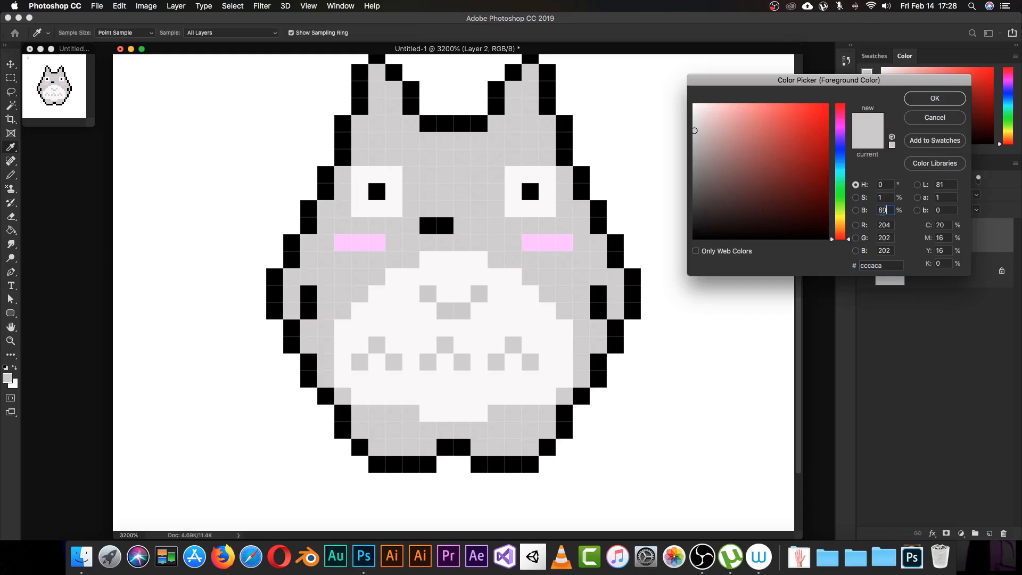
type("75")
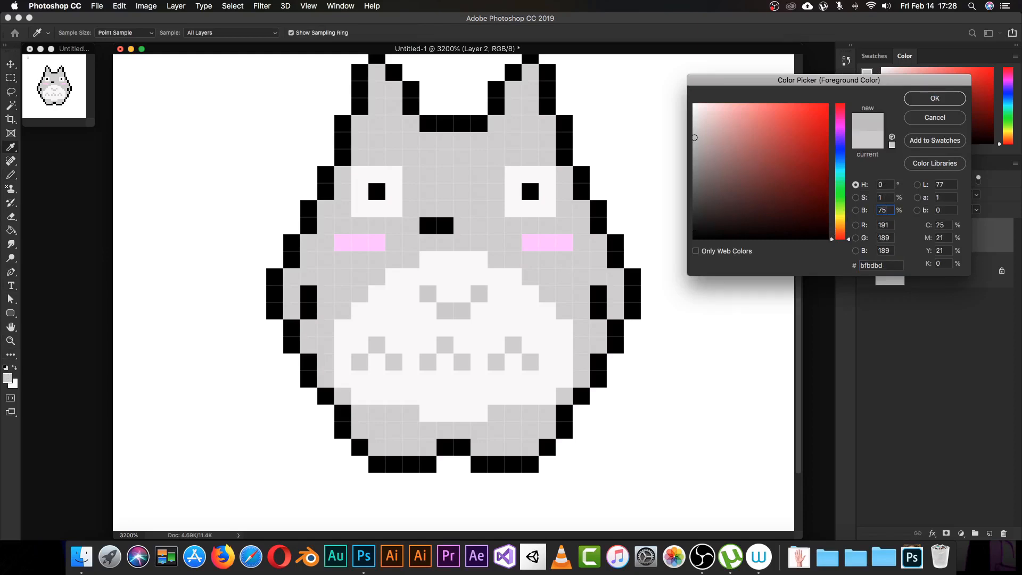
key("Return")
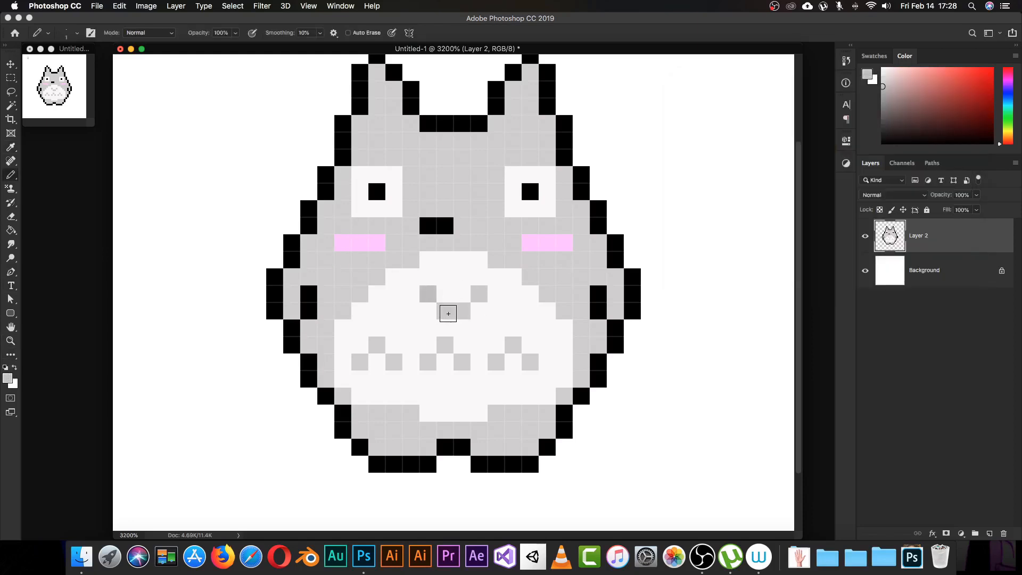
left_click_drag(448, 313, 462, 313)
left_click(480, 292)
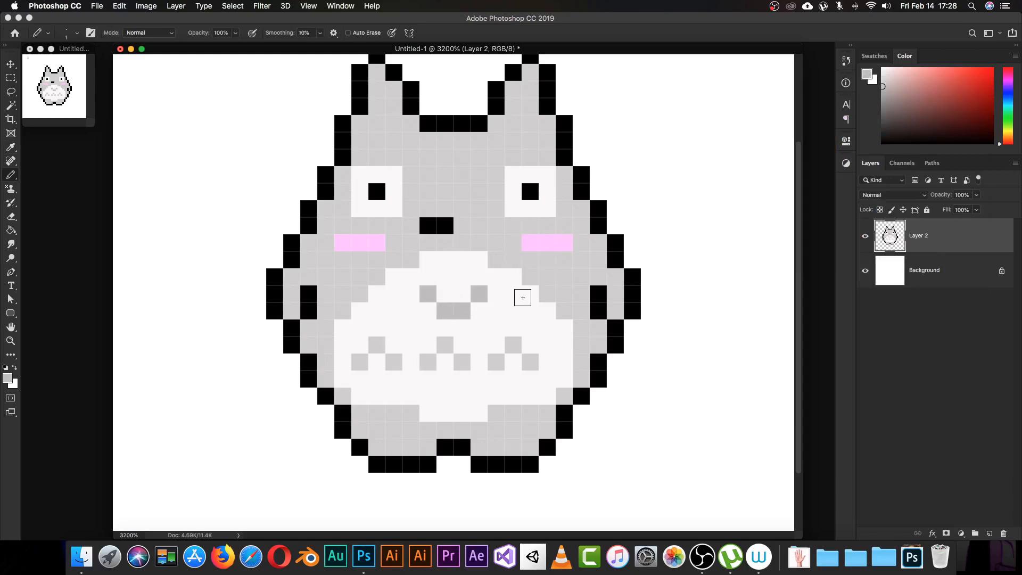
Draw a pale yellow sun with short rays in the upper-left corner of the canvas, covering the sample colour pixels there
key("super+minus")
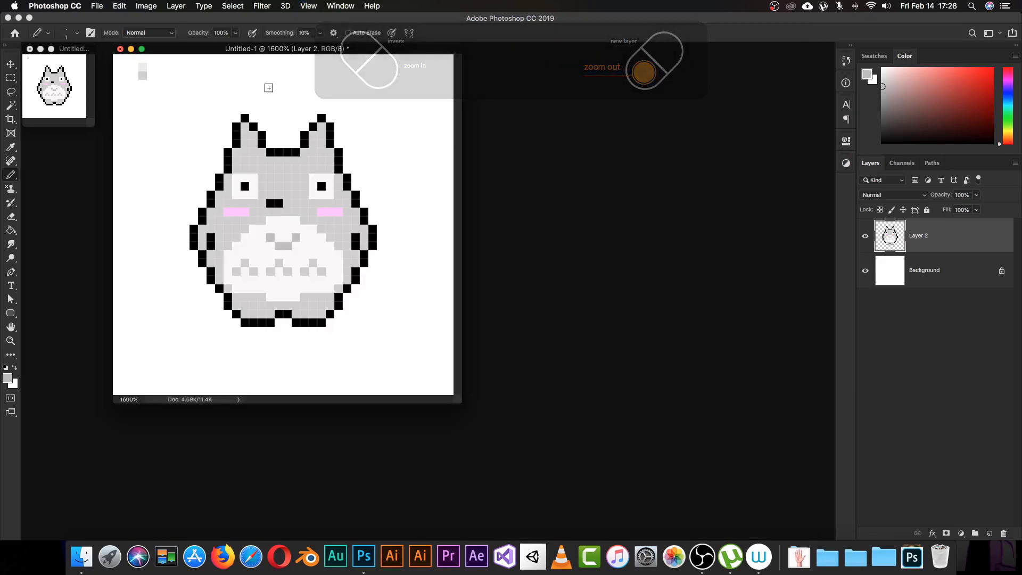
left_click_drag(275, 52, 425, 78)
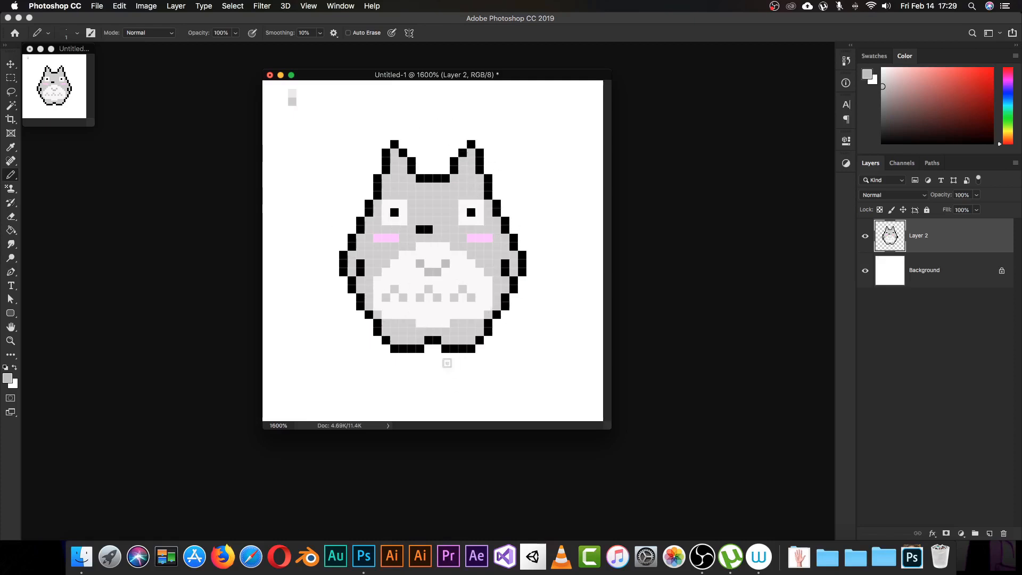
left_click(290, 94, "alt")
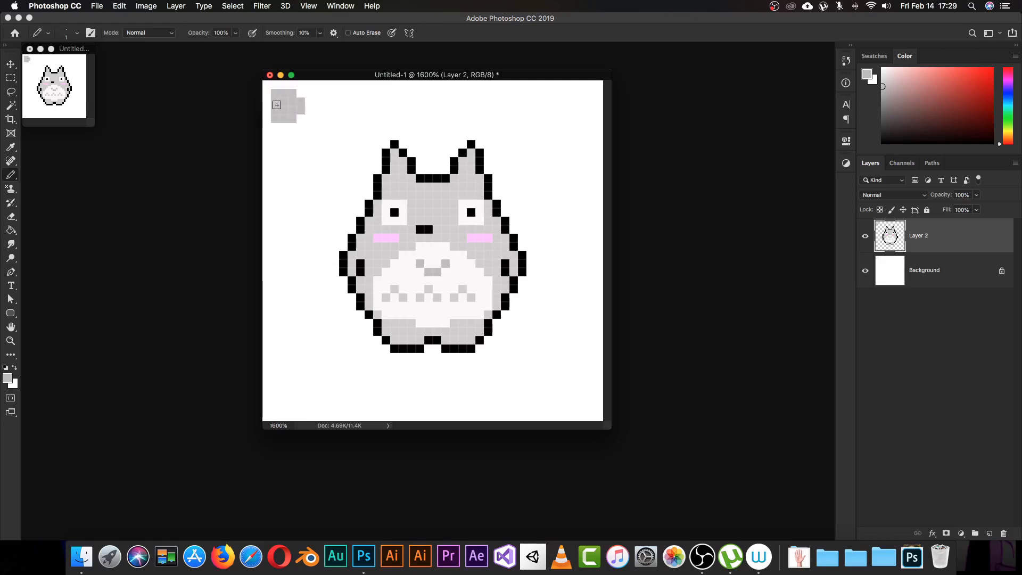
mouse_move(289, 91)
left_mouse_down()
mouse_move(298, 84)
mouse_move(290, 123)
mouse_move(317, 135)
left_mouse_up()
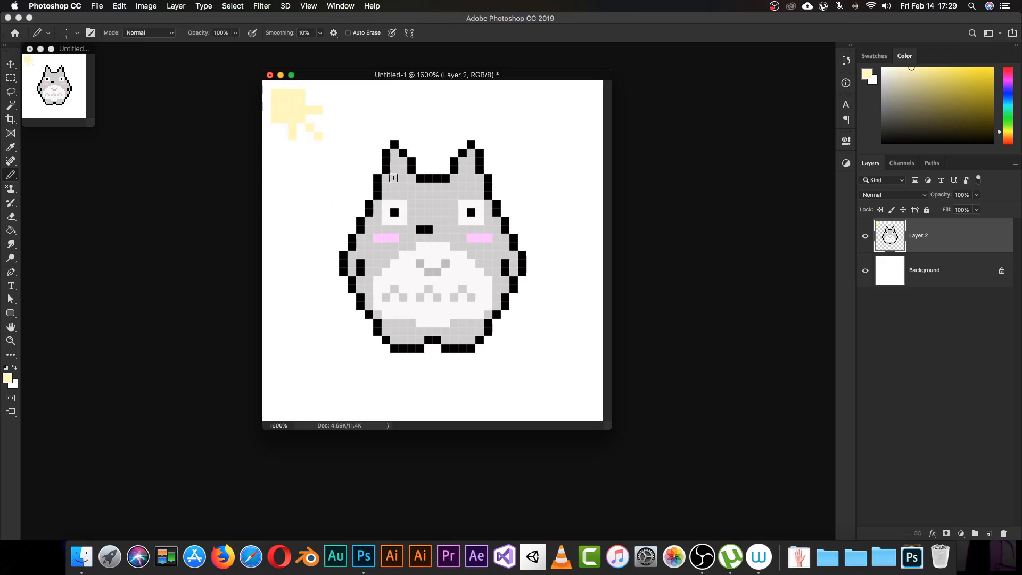
Sample the body grey, set it to 75% brightness and shade the right ear, right side of the body and right foot
key("i")
left_click(487, 246, "alt")
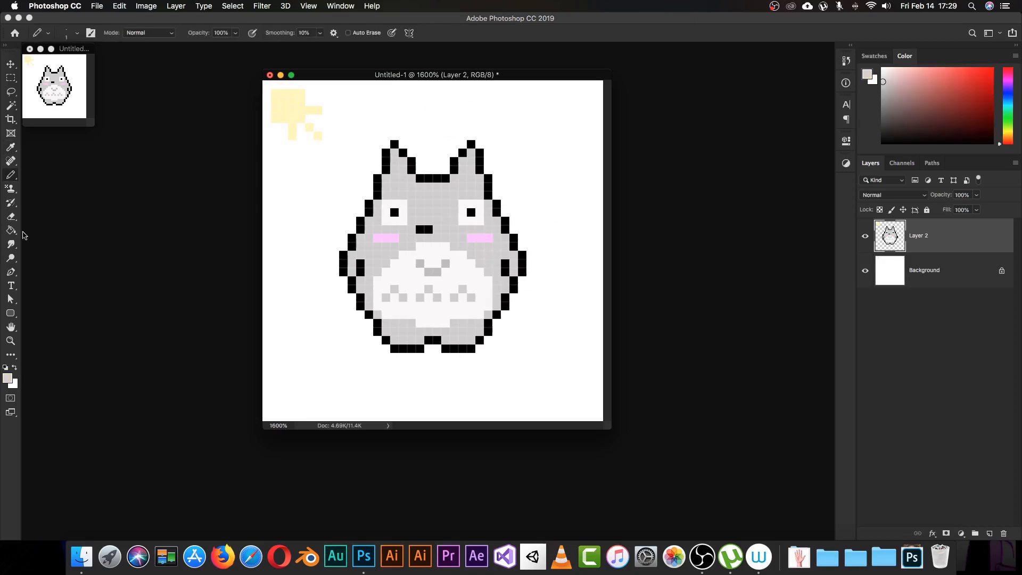
left_click(9, 379)
left_click_drag(885, 211, 828, 221)
type("75")
key("Return")
mouse_move(455, 331)
left_mouse_down()
mouse_move(499, 304)
mouse_move(513, 267)
mouse_move(506, 239)
left_mouse_up()
left_click_drag(497, 271, 496, 282)
left_click_drag(479, 321, 452, 342)
left_click_drag(471, 154, 498, 238)
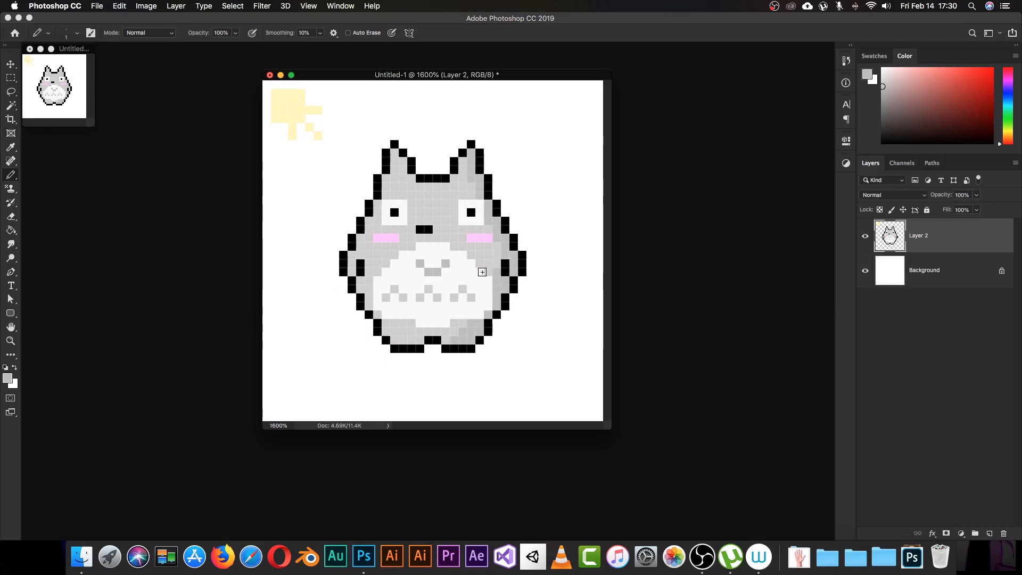
Set the off-white to 94% brightness and shade the right side of the belly patch
key("x")
left_click(8, 378)
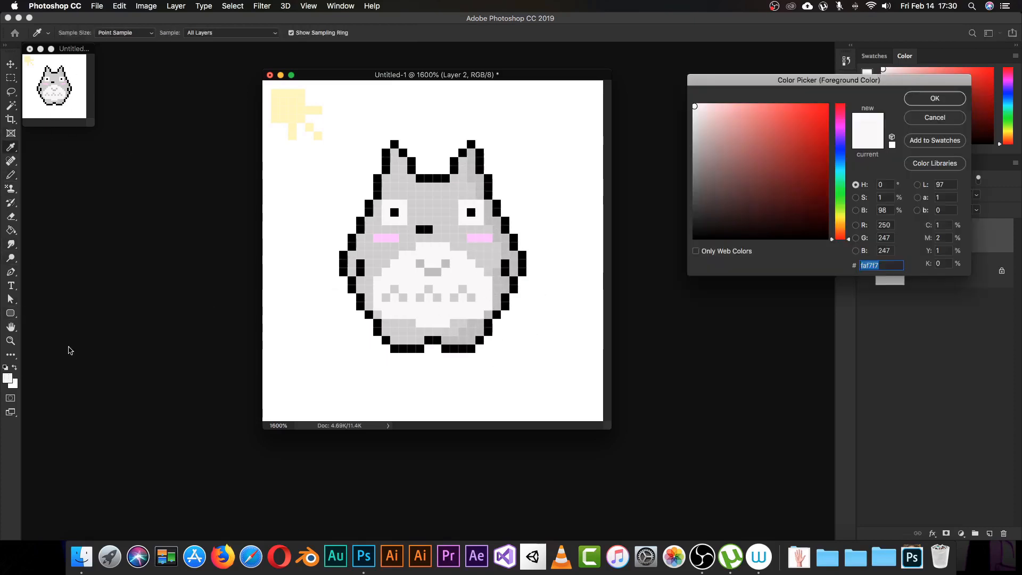
type("94")
key("Return")
mouse_move(489, 280)
left_mouse_down()
mouse_move(474, 314)
mouse_move(483, 294)
left_mouse_up()
Extend the grey shadow inward around the right eye and foot, and widen the belly shading with its sampled colour
left_click(486, 276, "alt")
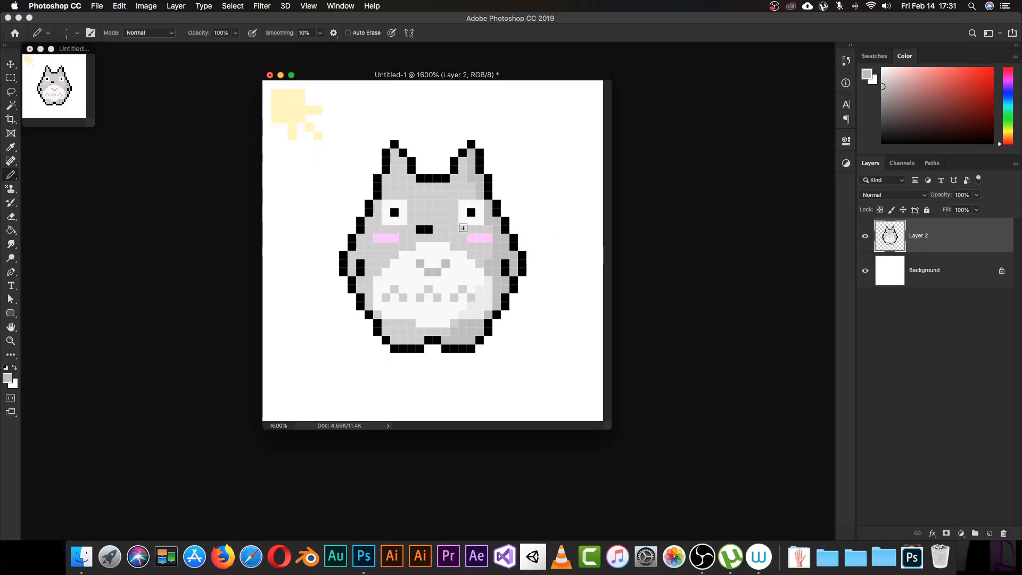
mouse_move(456, 189)
left_mouse_down()
mouse_move(478, 314)
mouse_move(490, 296)
mouse_move(461, 257)
mouse_move(470, 283)
mouse_move(454, 323)
left_mouse_up()
left_click(488, 296, "alt")
left_click(462, 331, "alt")
left_click(446, 331)
Sample the body grey, set it to 87% brightness and paint highlights along the left ear, left side and left foot
left_click(403, 185, "alt")
left_click(867, 74)
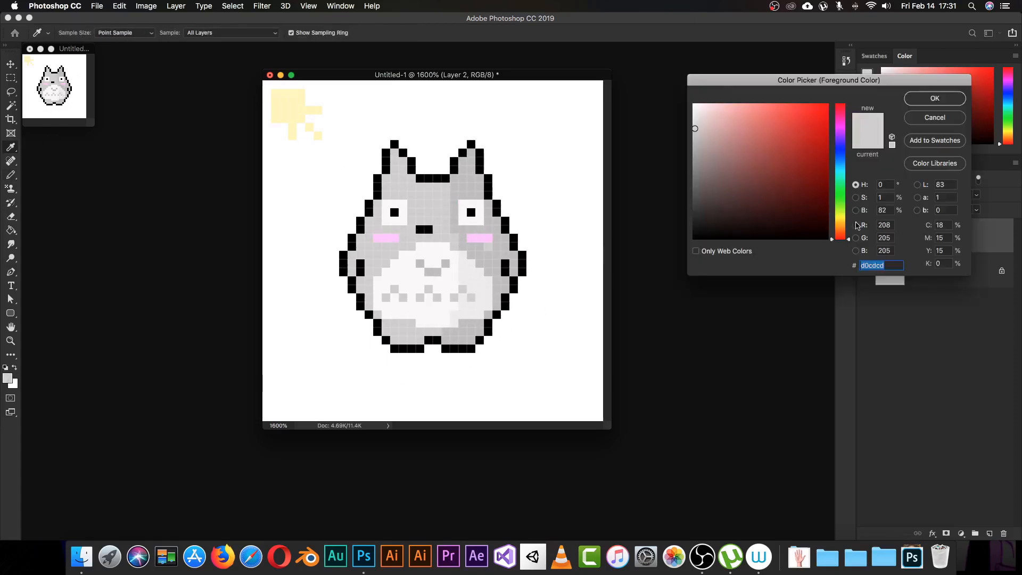
left_click_drag(888, 210, 827, 224)
type("87")
key("Return")
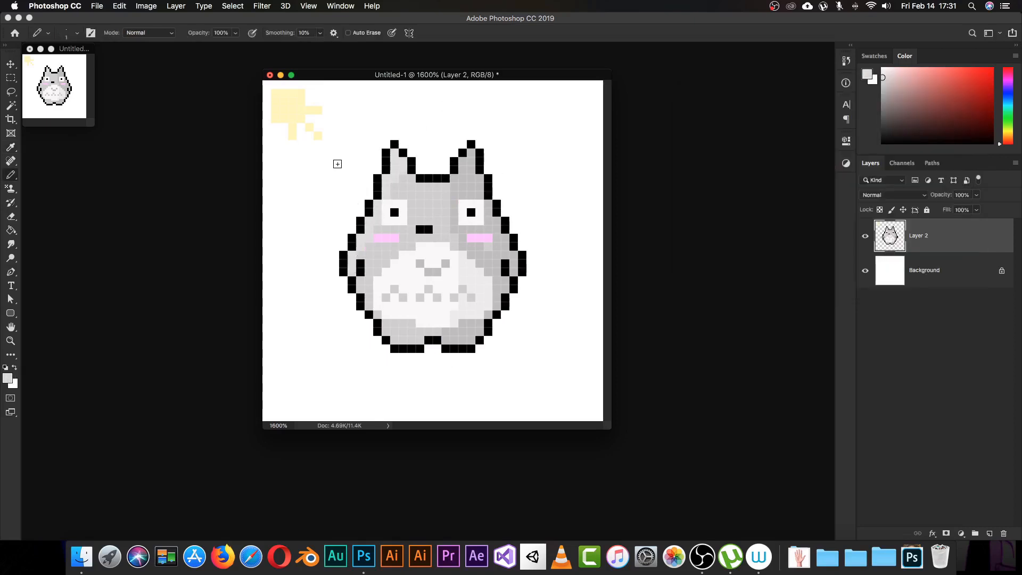
left_click_drag(360, 281, 368, 303)
left_click_drag(393, 339, 386, 323)
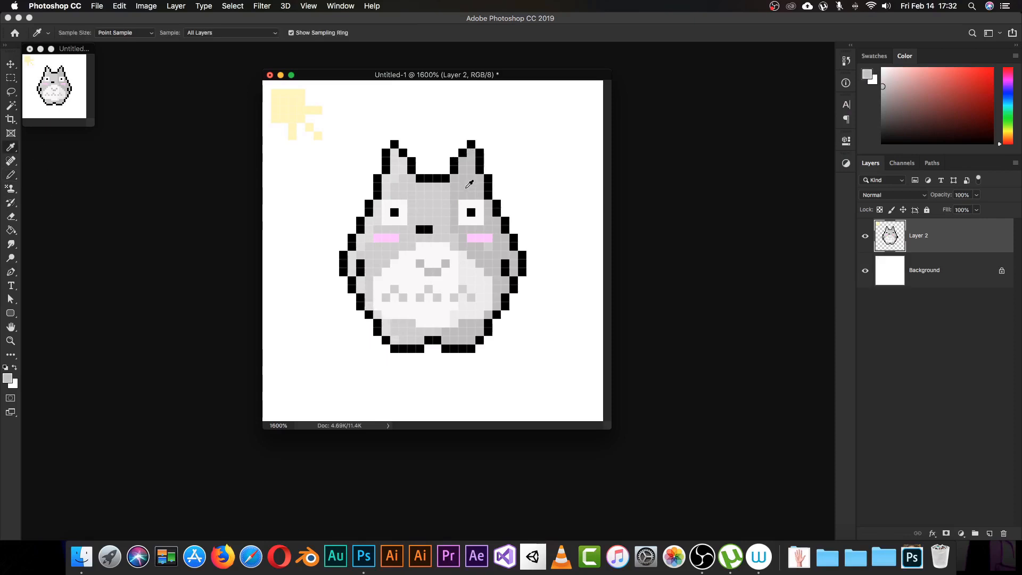
left_click(449, 187, "alt")
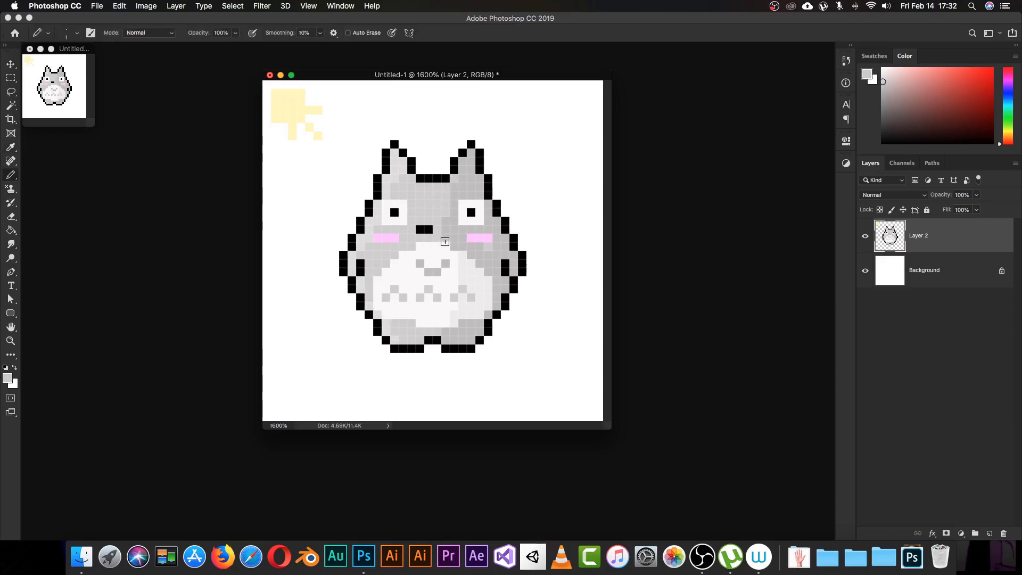
Sample the cheek pink, set it to 95% brightness and shade the outer pixels of the right cheek
left_click(470, 238, "alt")
left_click(7, 377)
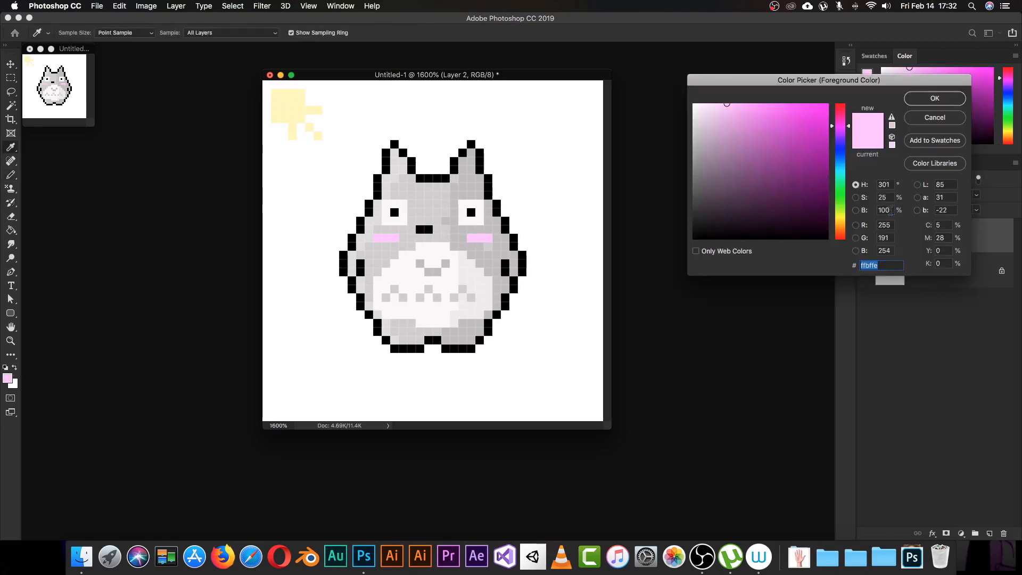
double_click(884, 210)
type("95")
key("Return")
left_click_drag(488, 238, 482, 239)
Paint the outer pixel of the left cheek in a lighter pink and add a shadow-grey pixel below the nose
left_click(383, 237, "alt")
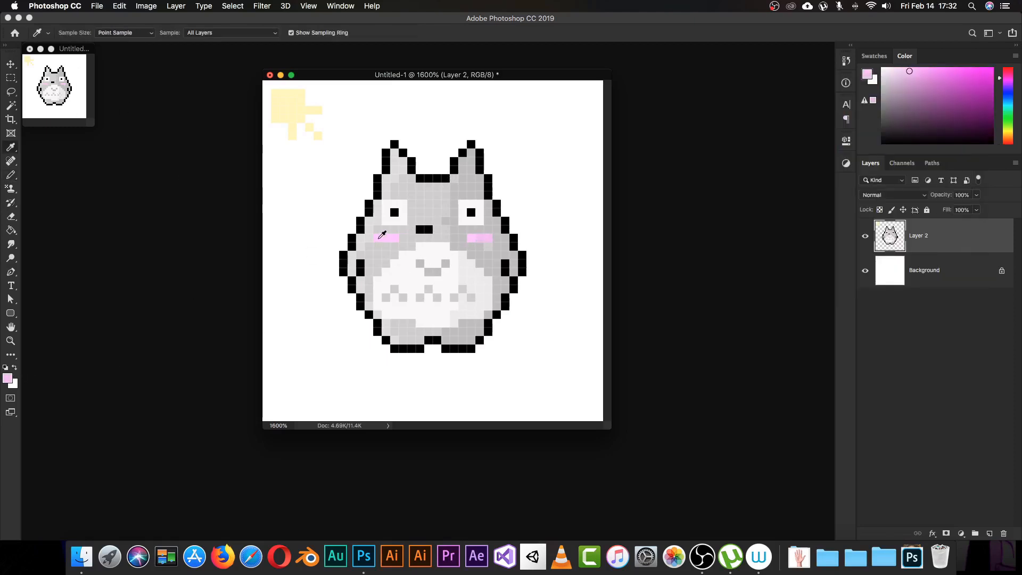
left_click(8, 378)
left_click(713, 105)
left_click(920, 100)
left_click(377, 238)
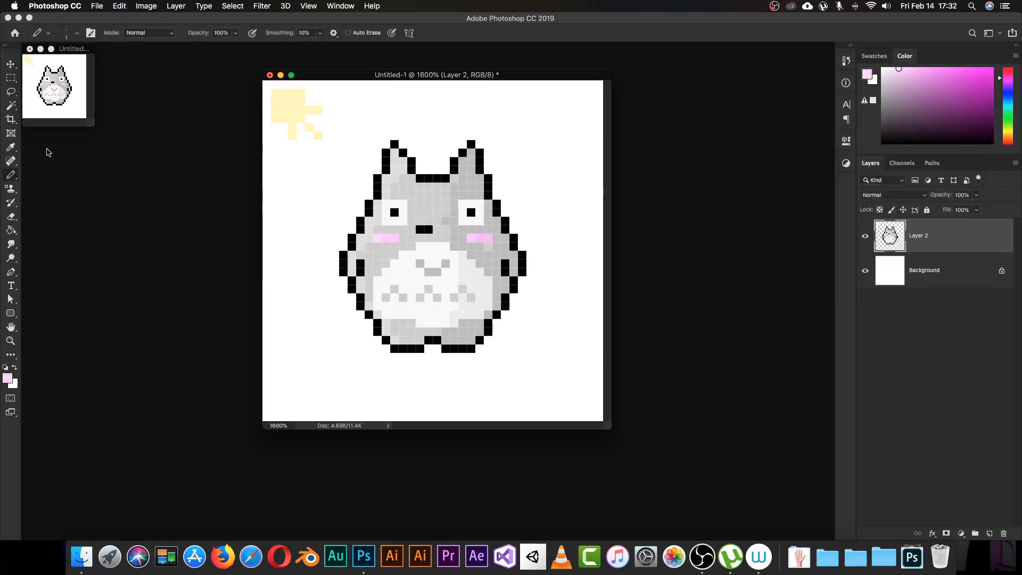
left_click(433, 234, "alt")
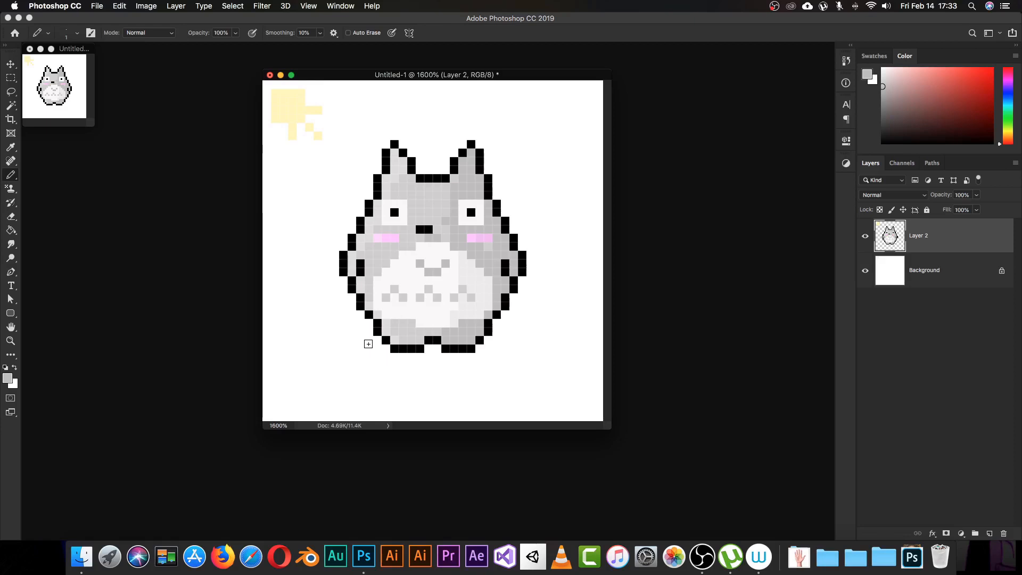
Try extending the nose by one black pixel on its right side
left_click(471, 213, "alt")
left_click(437, 229)
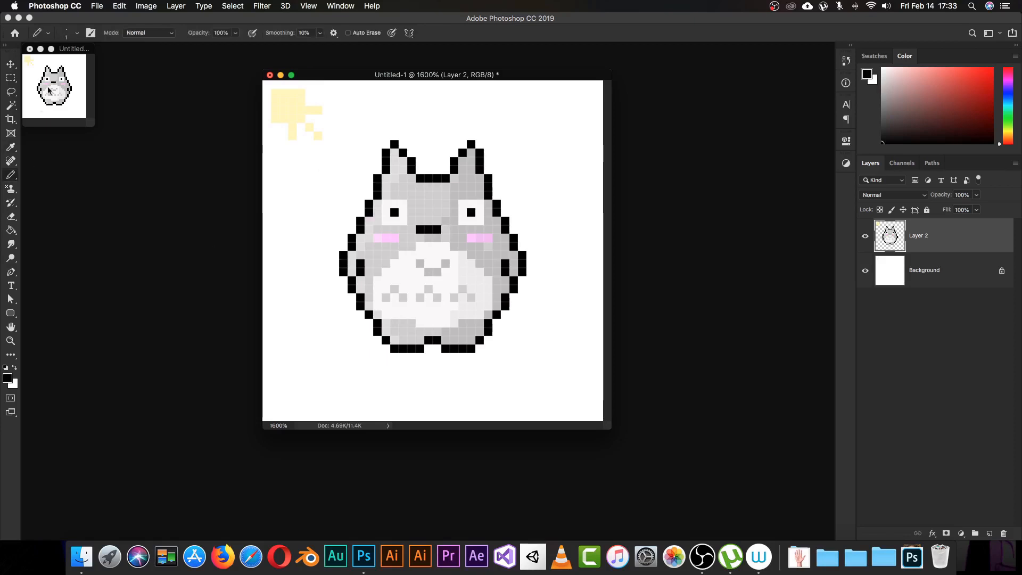
key("super+z")
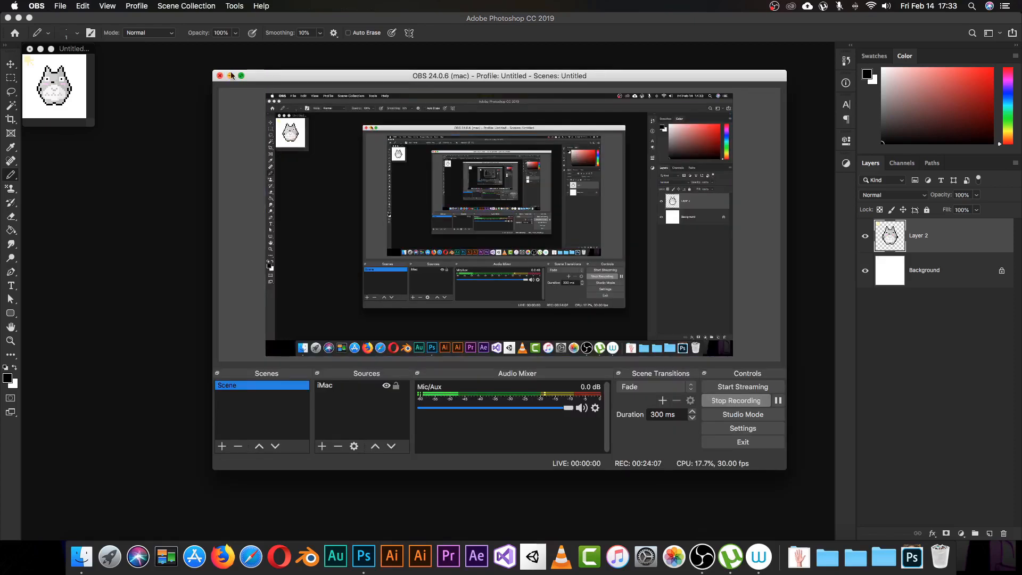
key("super+m")
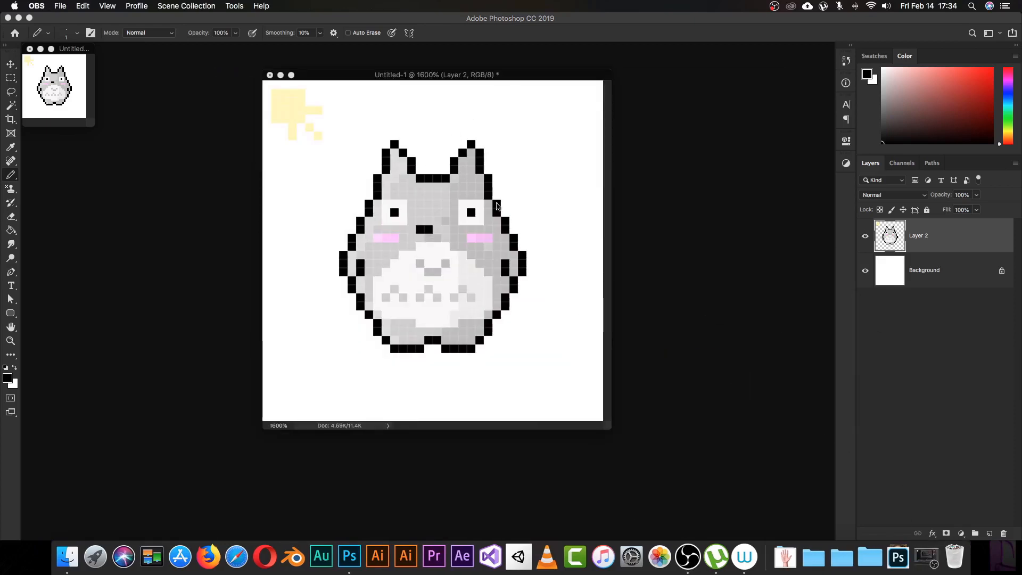
left_click(487, 152)
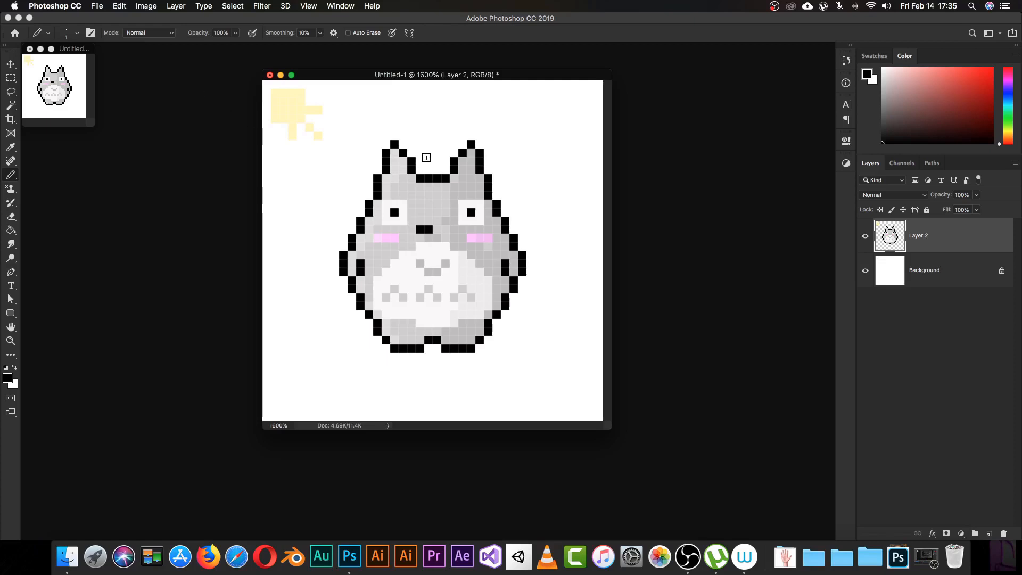
left_click_drag(317, 195, 318, 213)
key("super+z")
Erase the black outline around the ears, body, arms and feet, keeping the eyes and nose
key("e")
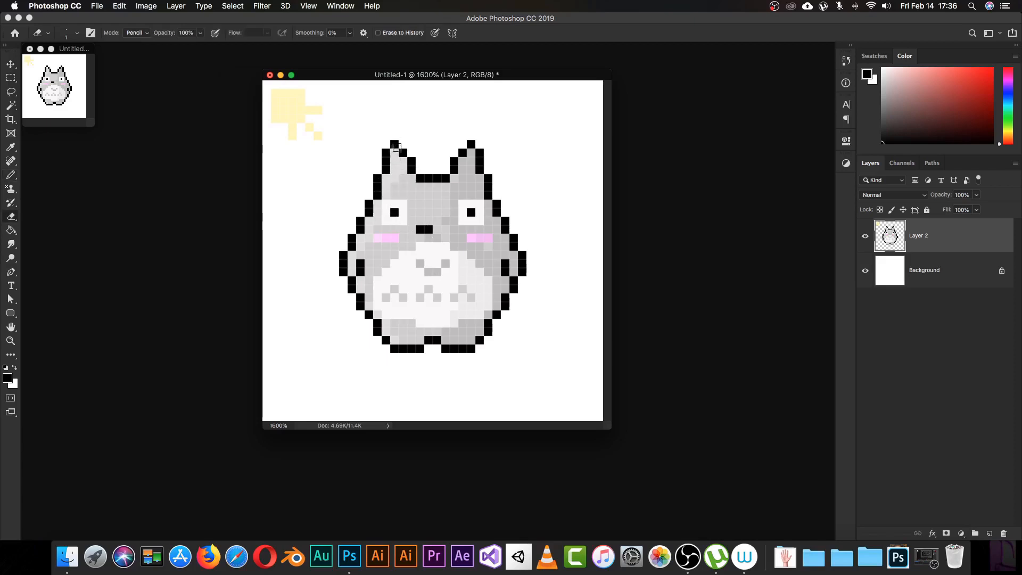
left_click(394, 144)
left_click_drag(394, 144, 359, 223)
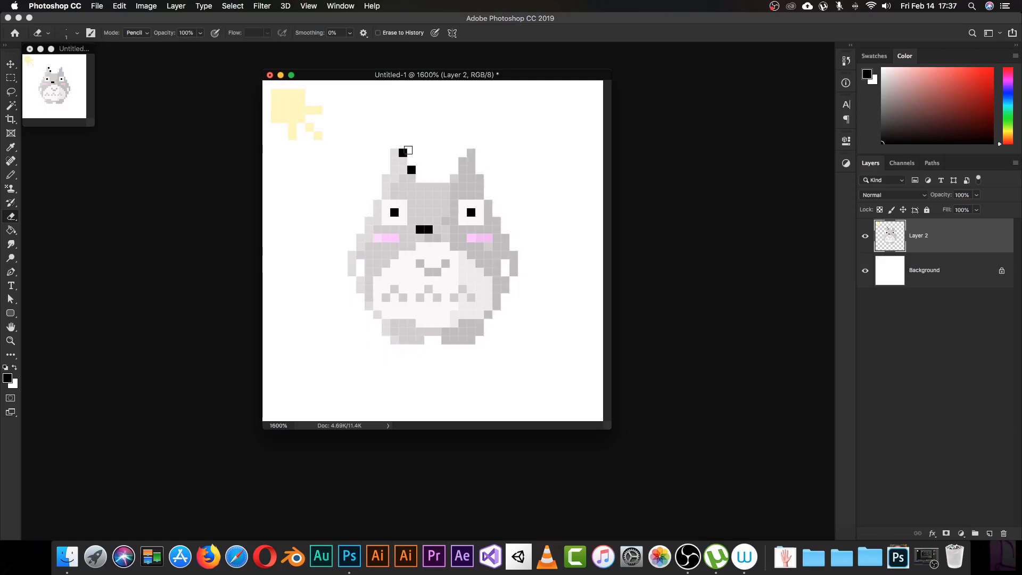
left_click_drag(408, 151, 411, 170)
key("i")
left_click(496, 224)
key("e")
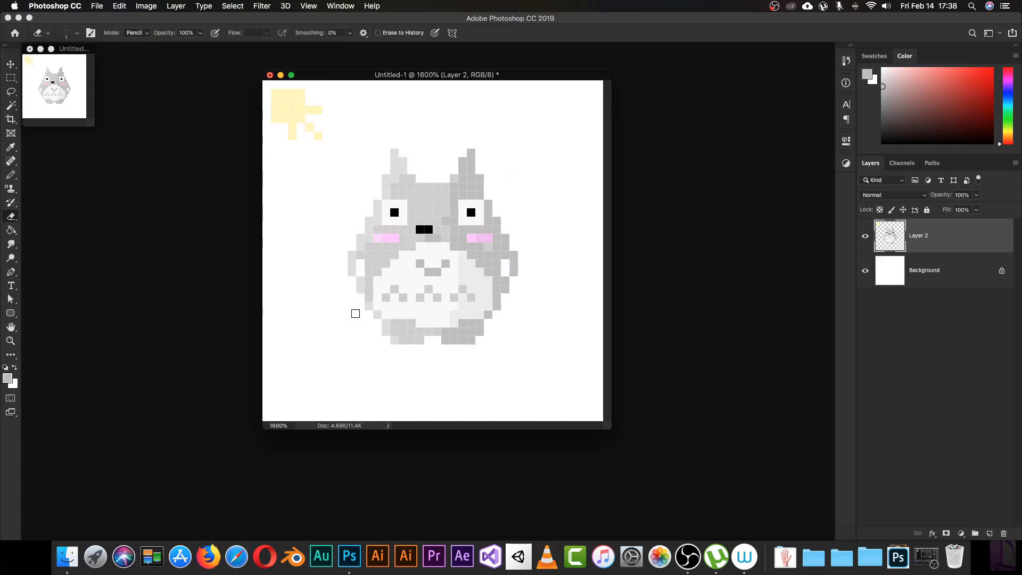
Sample the grey of the body's right side, set its brightness to 70% and fill the white gap between body and right arm
key("i")
left_click(510, 251)
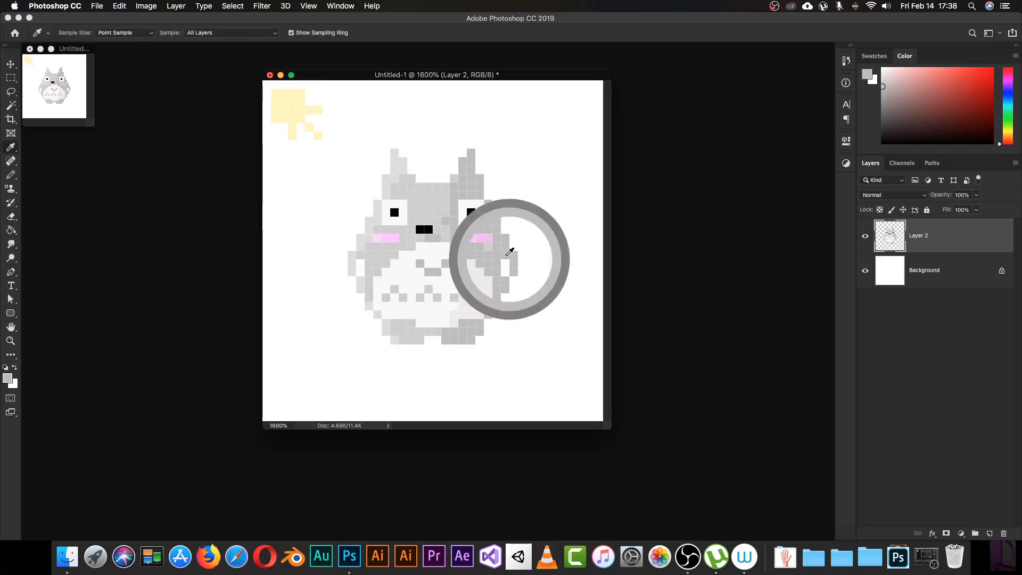
left_click(7, 378)
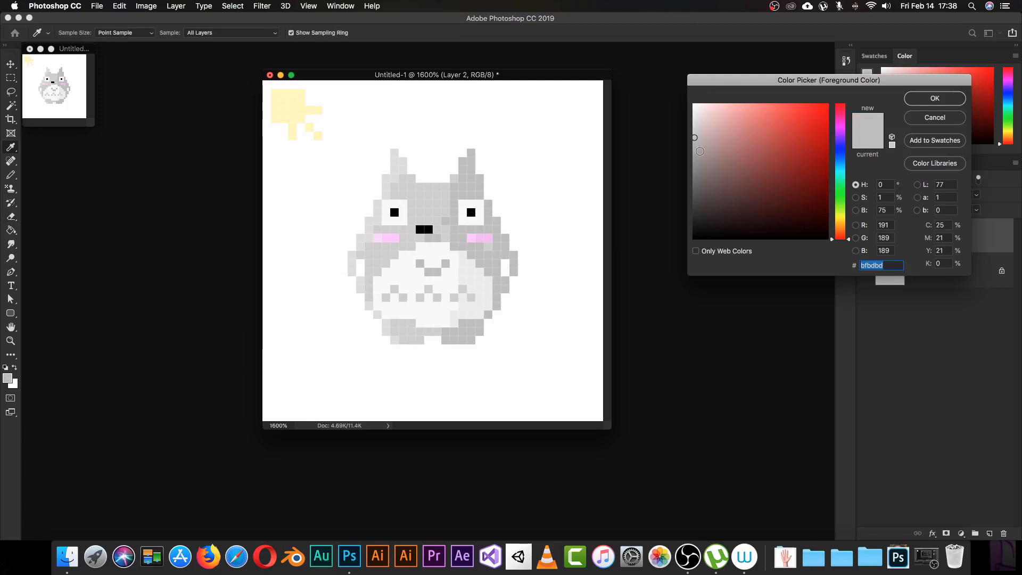
left_click(886, 210)
type("7")
type("5")
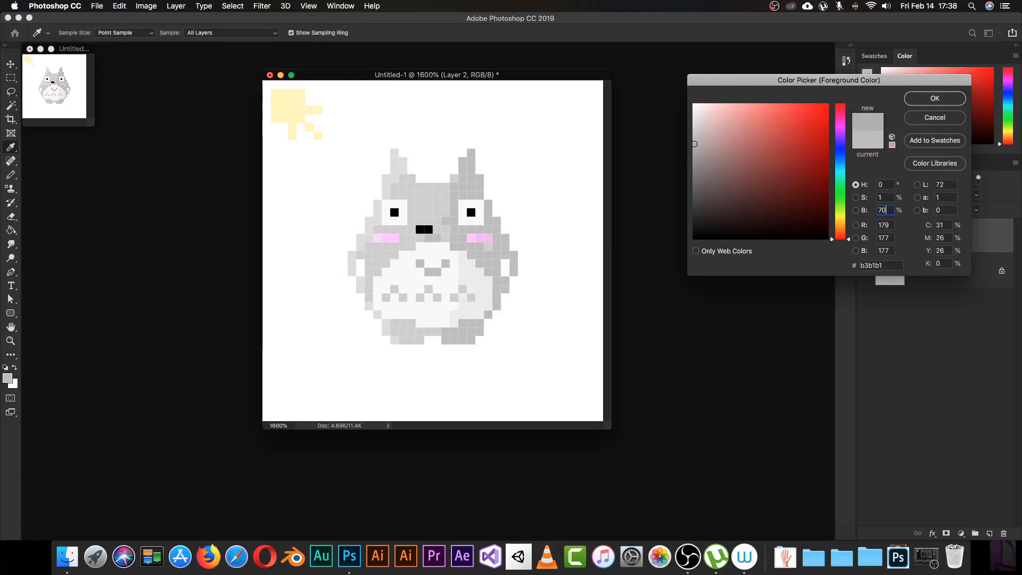
key("Return")
key("e")
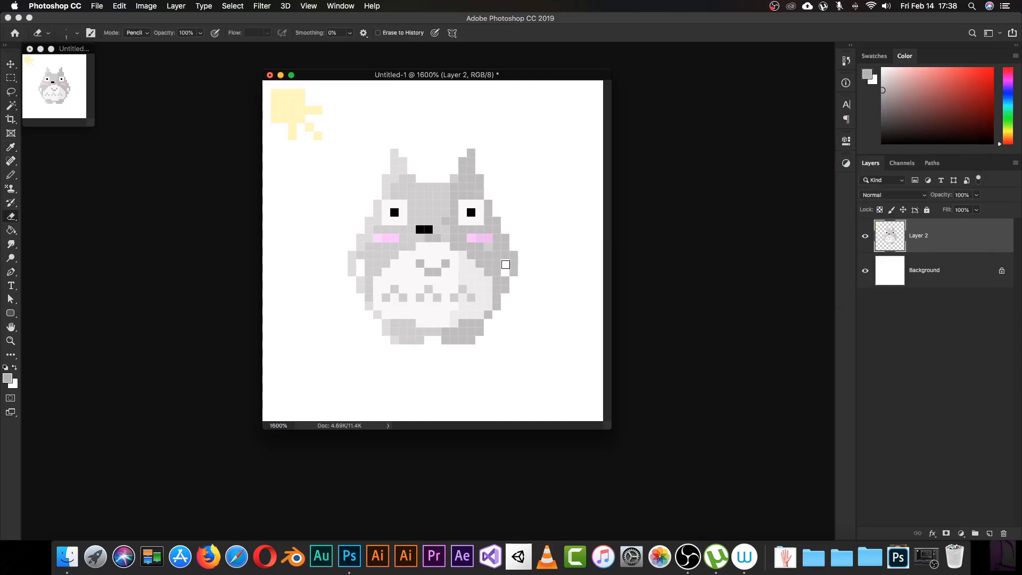
left_click(505, 263)
key("b")
left_click(504, 263)
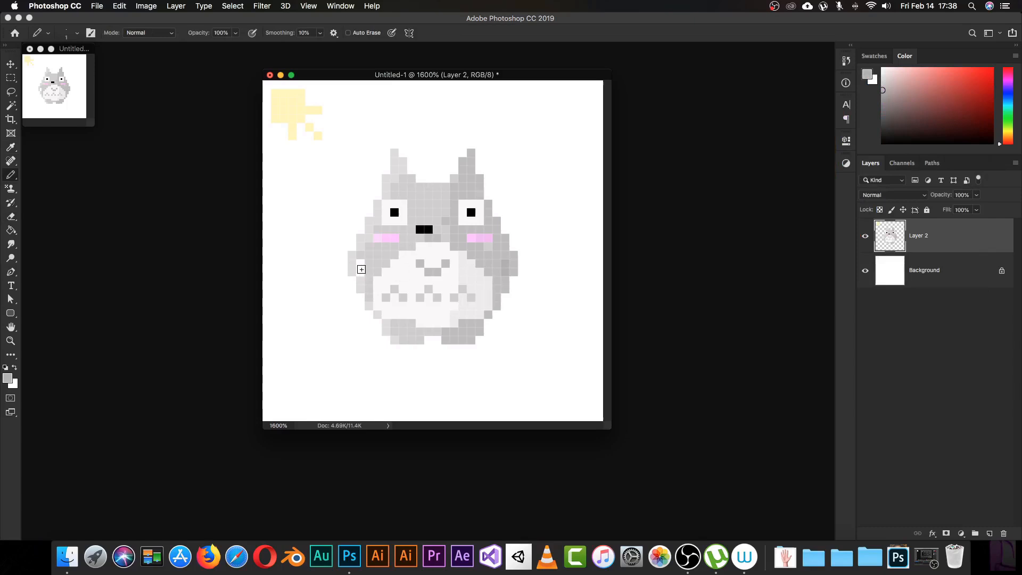
Sample the grey beside the left arm, set its brightness to 77% and fill the white gap between body and left arm
left_click(369, 266, "alt")
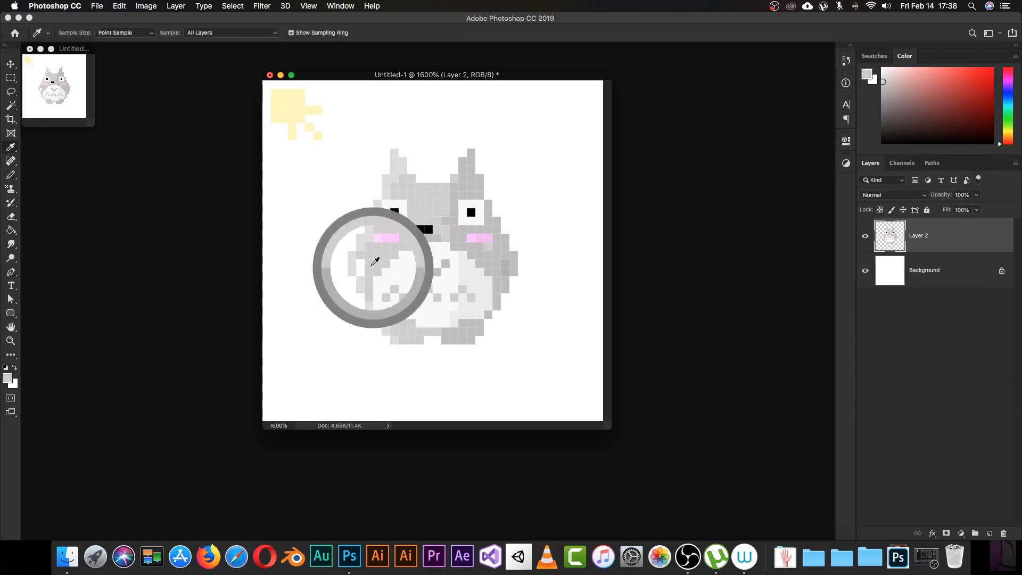
left_click(7, 376)
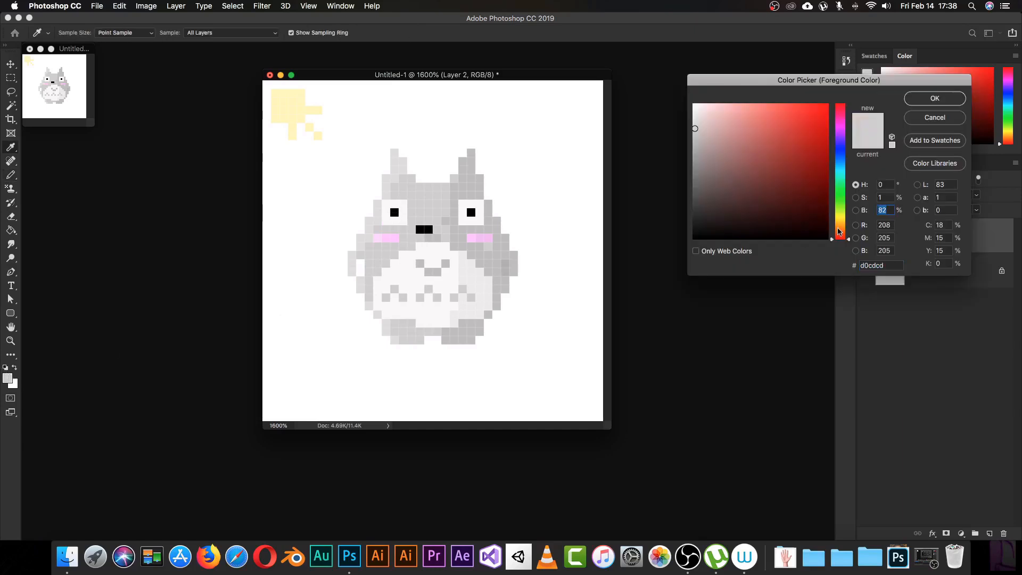
type("77")
key("Return")
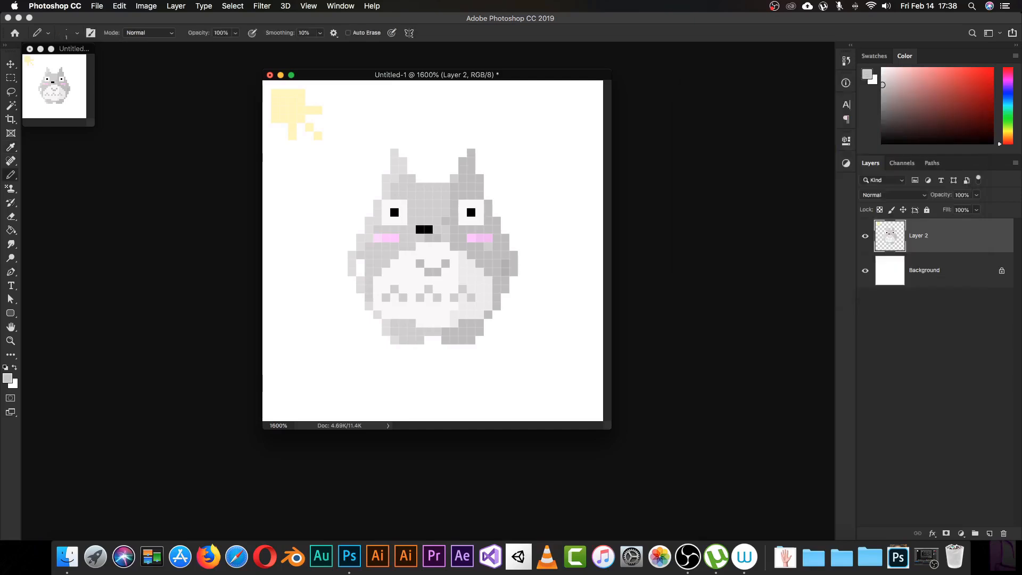
left_click(358, 264)
Sample the right arm's grey and draw a one-pixel outline with it around the ears, body, arms and feet
key("i")
left_click(517, 263)
key("b")
mouse_move(513, 235)
left_mouse_down()
mouse_move(514, 287)
mouse_move(479, 343)
left_mouse_up()
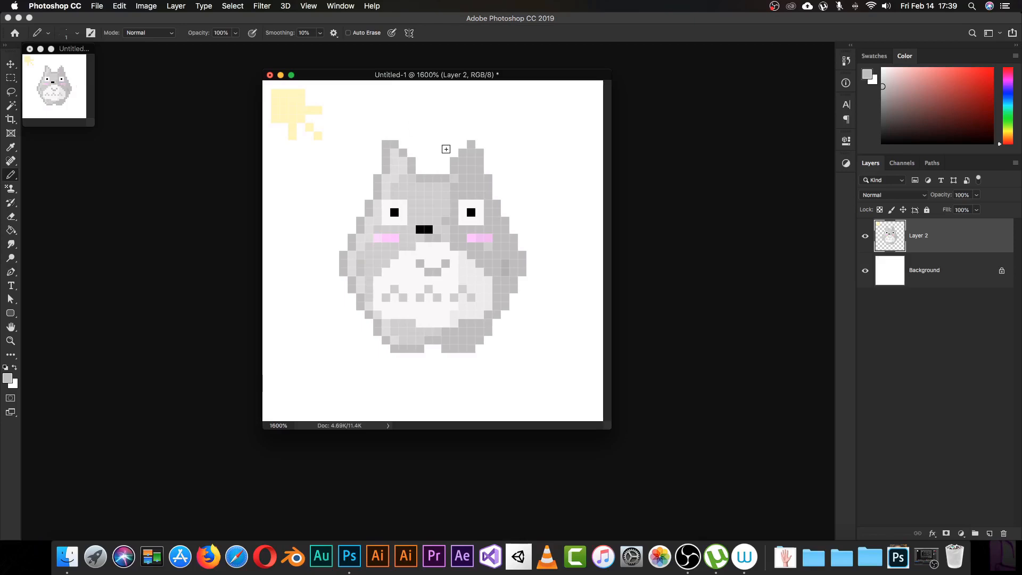
Sample the right ear's grey, set its brightness to 70% and darken the outline along the right ear and right side of the body
left_click(466, 152, "alt")
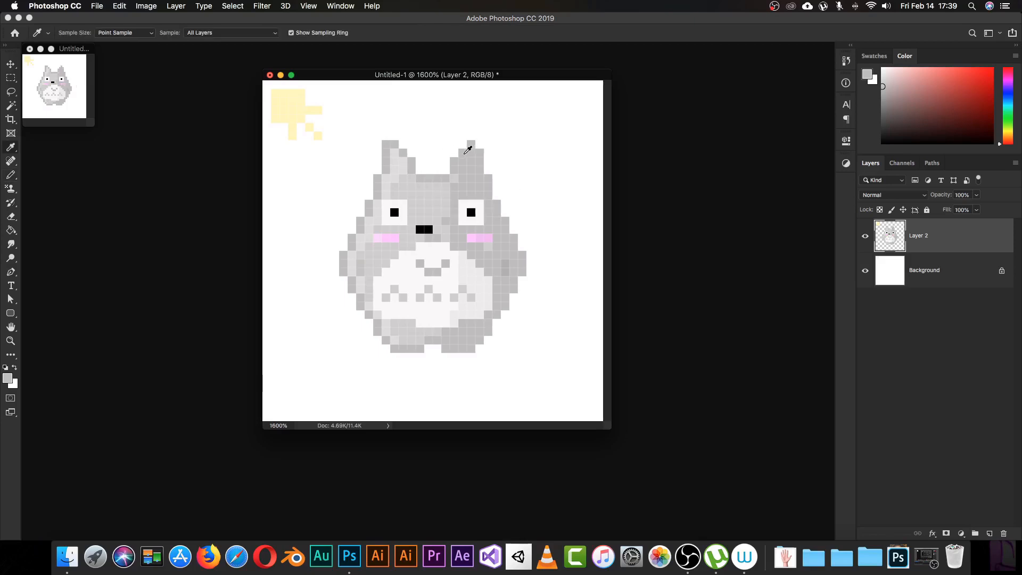
left_click(7, 378)
left_click(886, 210)
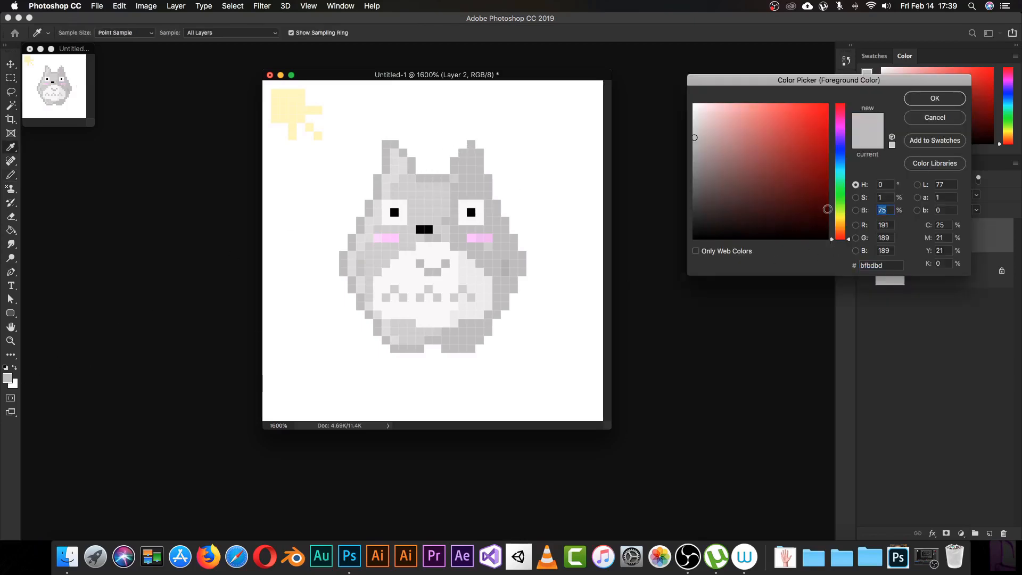
type("70")
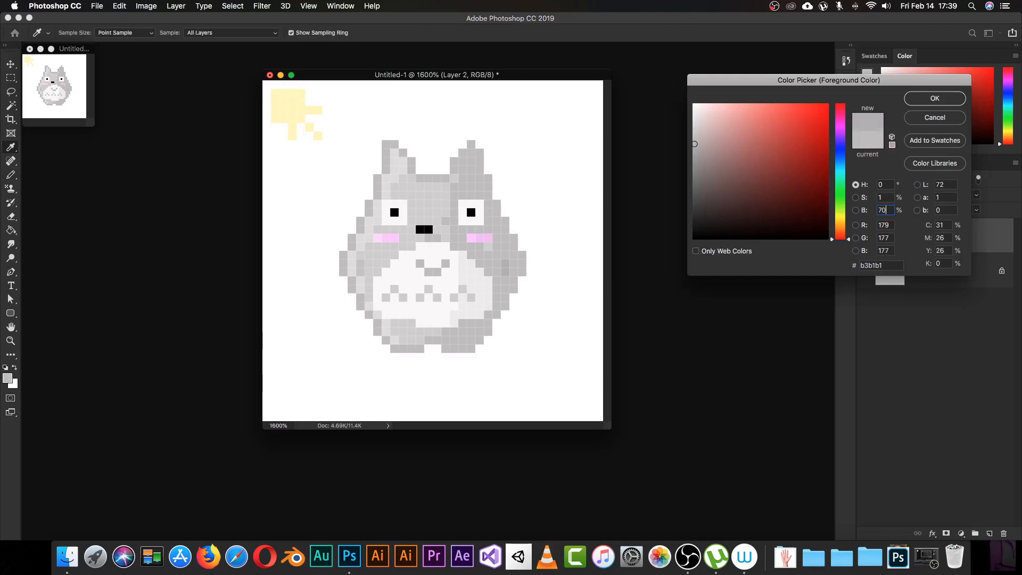
key("Return")
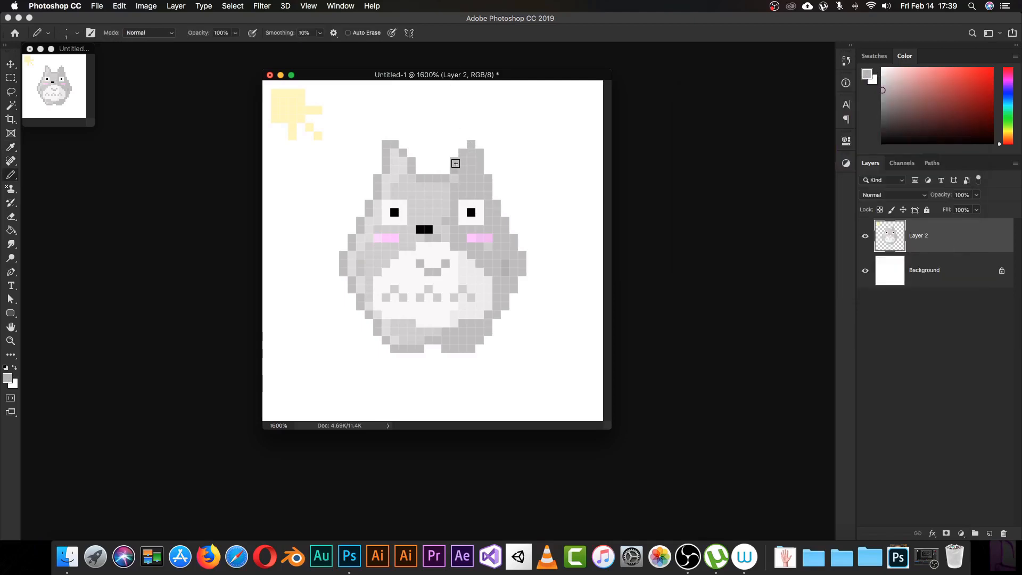
mouse_move(456, 163)
left_mouse_down()
mouse_move(475, 142)
mouse_move(483, 170)
left_mouse_up()
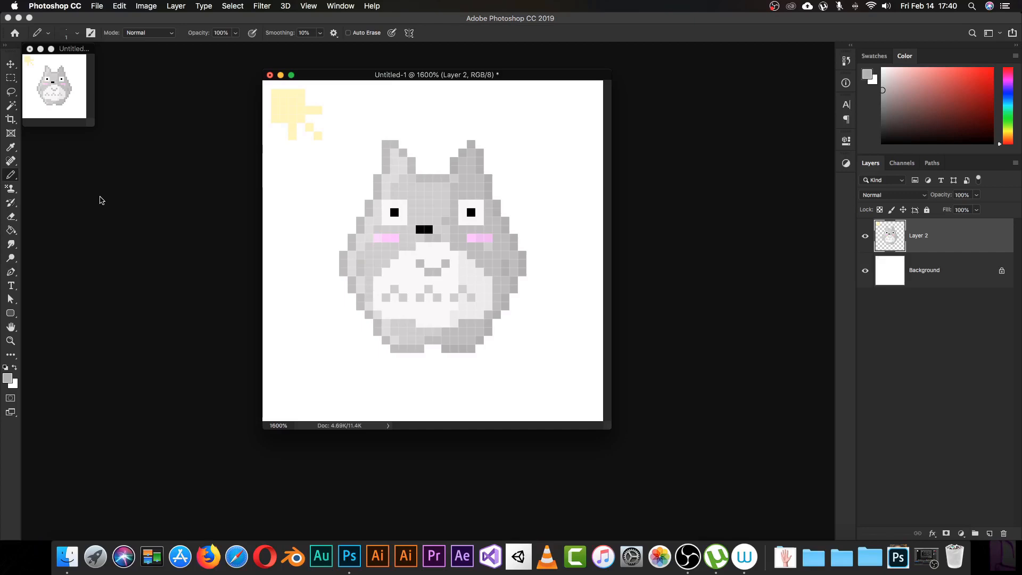
Examine the shaded character and its new grey outline at enlarged and actual size
key("super+plus")
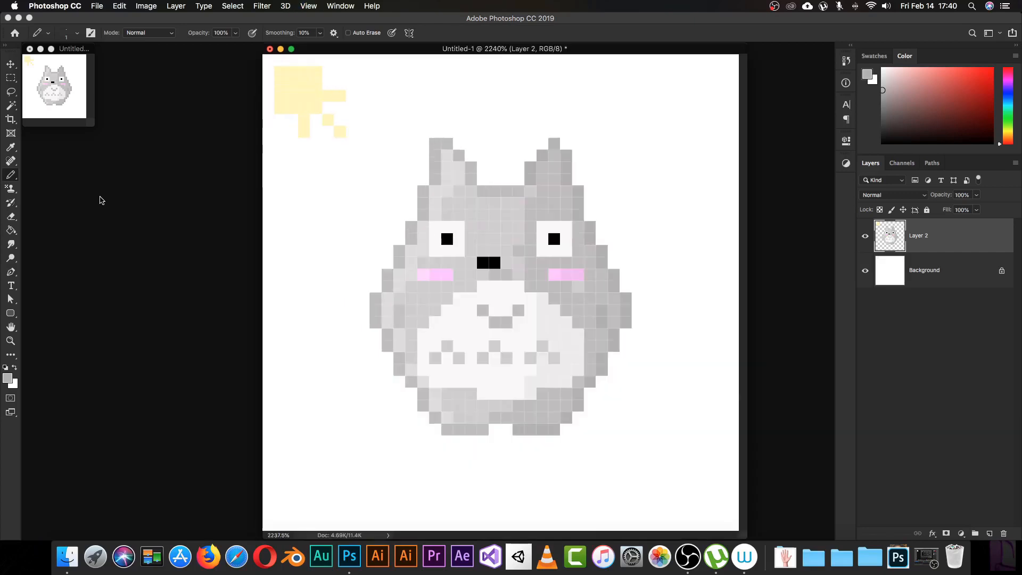
key("super+1")
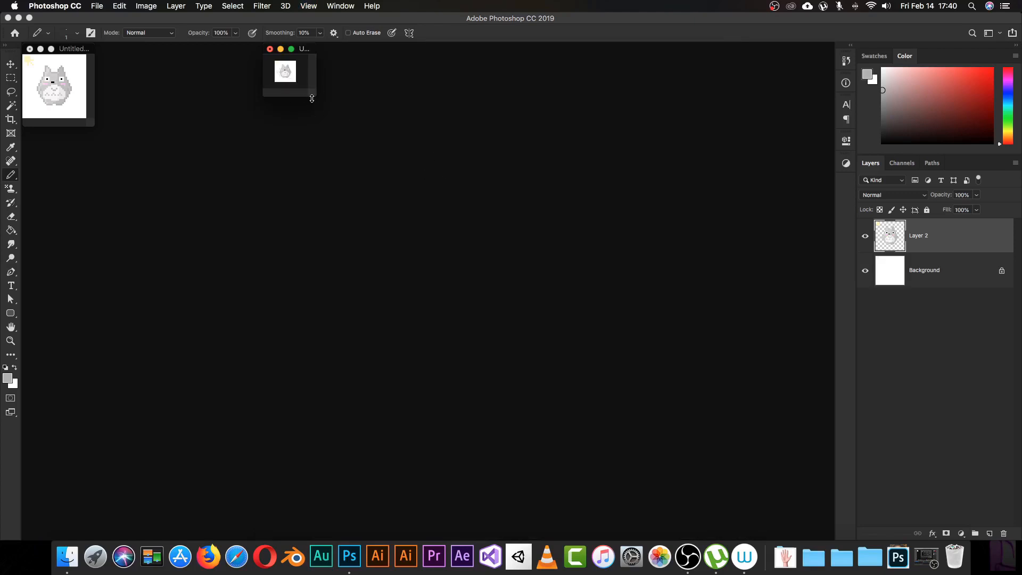
left_click_drag(313, 99, 711, 456)
key("super+plus")
key("super+plus")
key("super+plus")
key("super+plus")
key("super+plus")
key("super+plus")
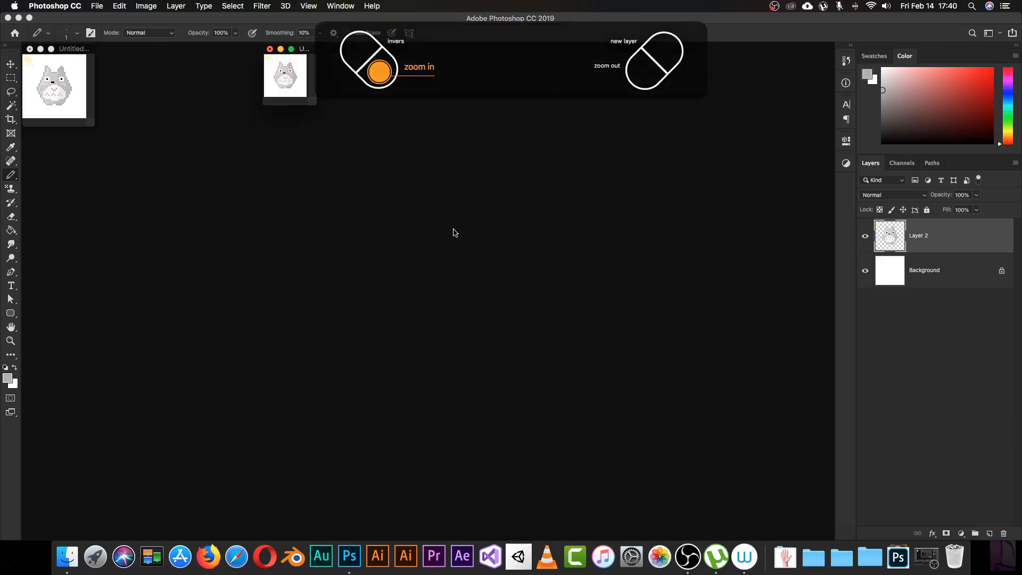
key("super+plus")
key("super+plus")
key("super+plus")
key("super+plus")
key("super+plus")
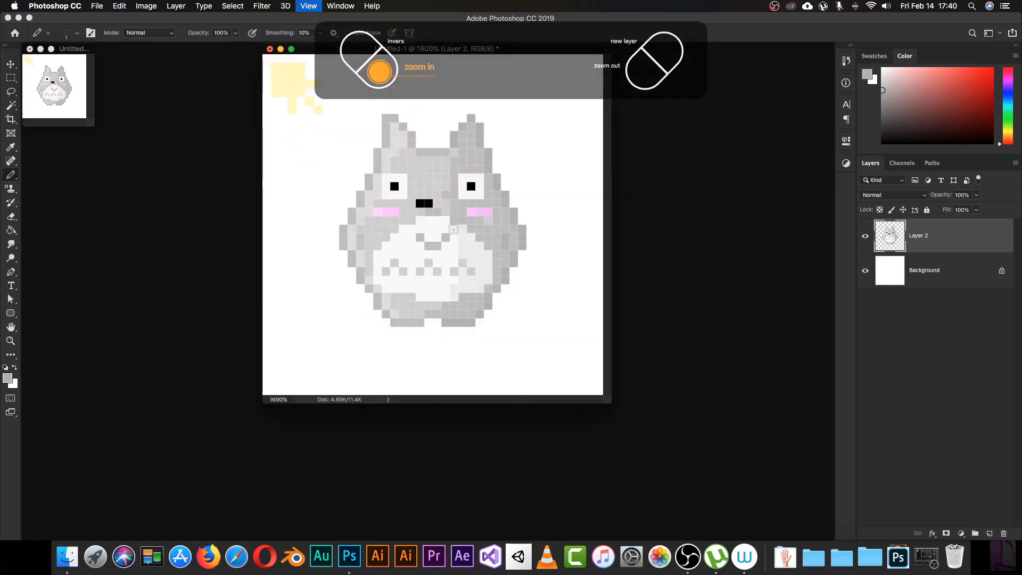
Zoom the drawing out to 1200% and move its document window towards the middle of the workspace
key("super+minus")
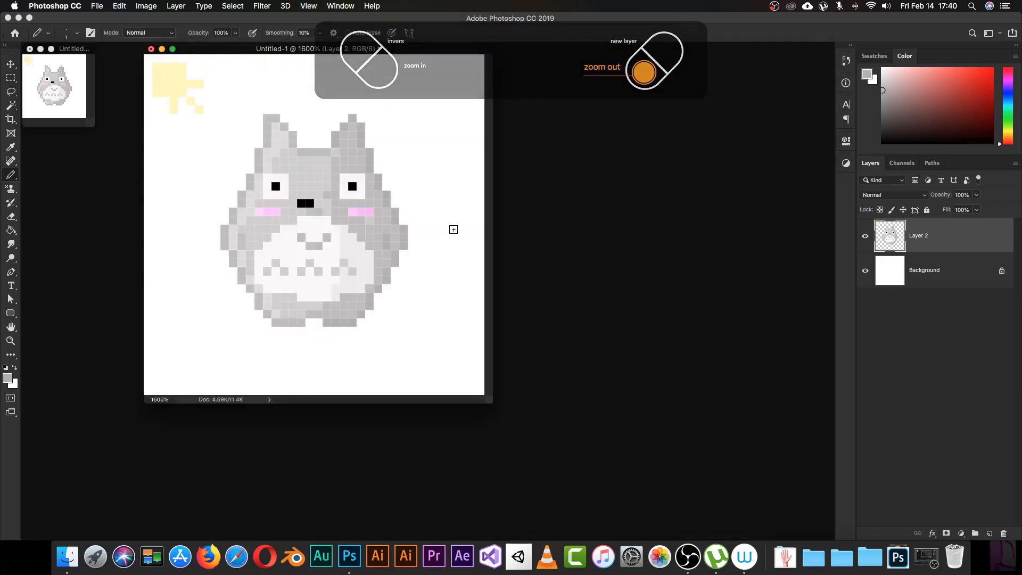
left_click_drag(289, 53, 408, 96)
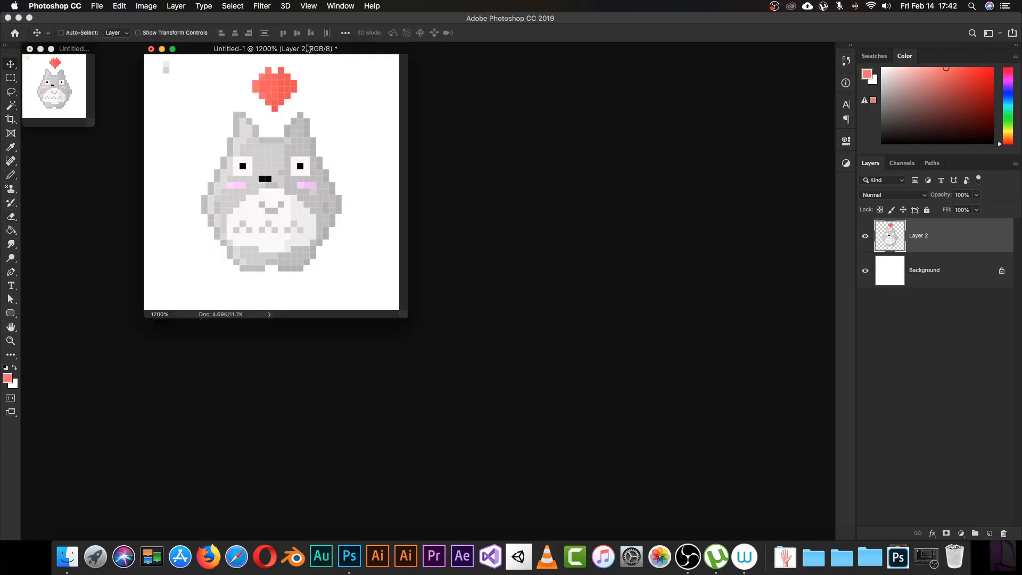
left_click_drag(307, 49, 478, 119)
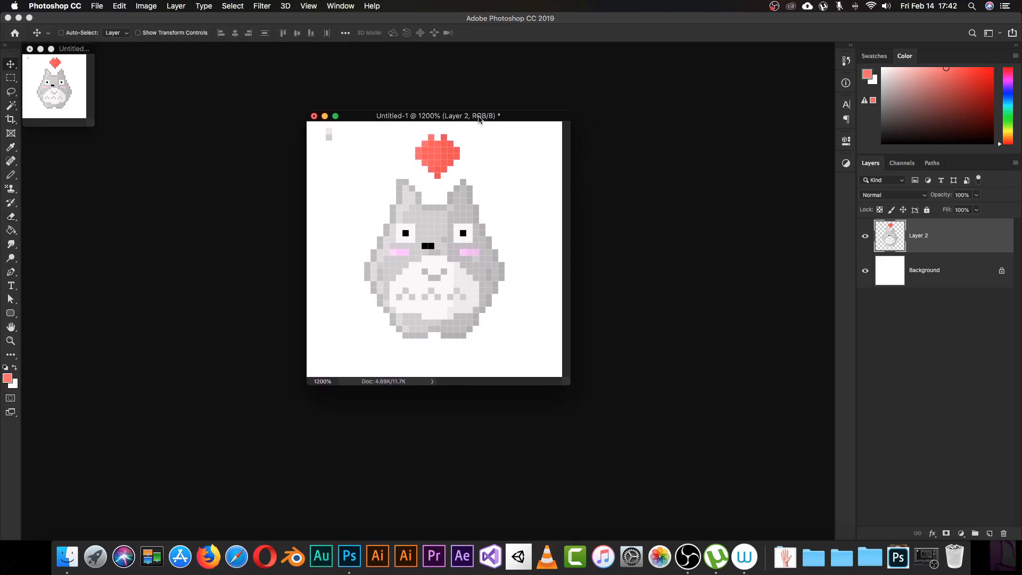